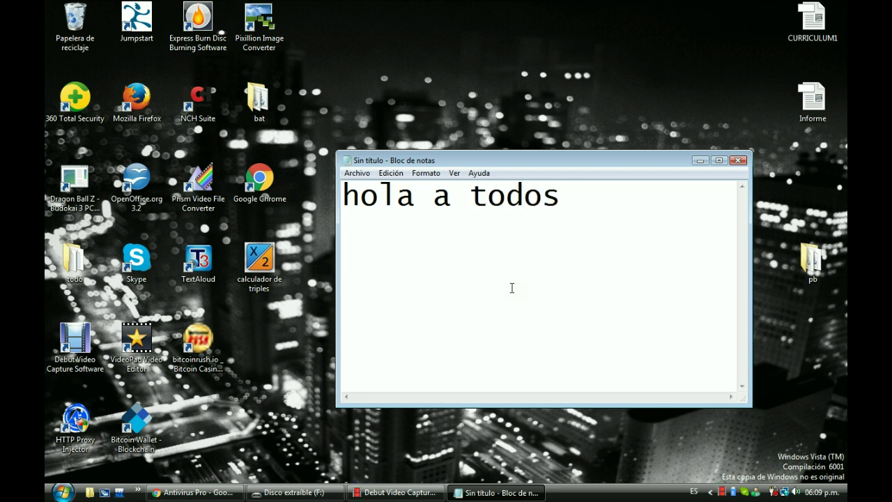
Extend the greeting in the note to read "hola a todos los de youtube"
type("los de ")
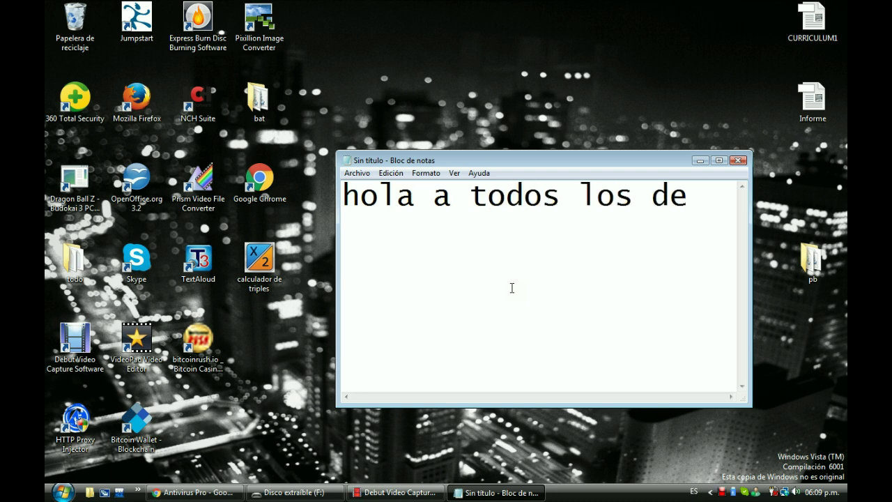
type("yout")
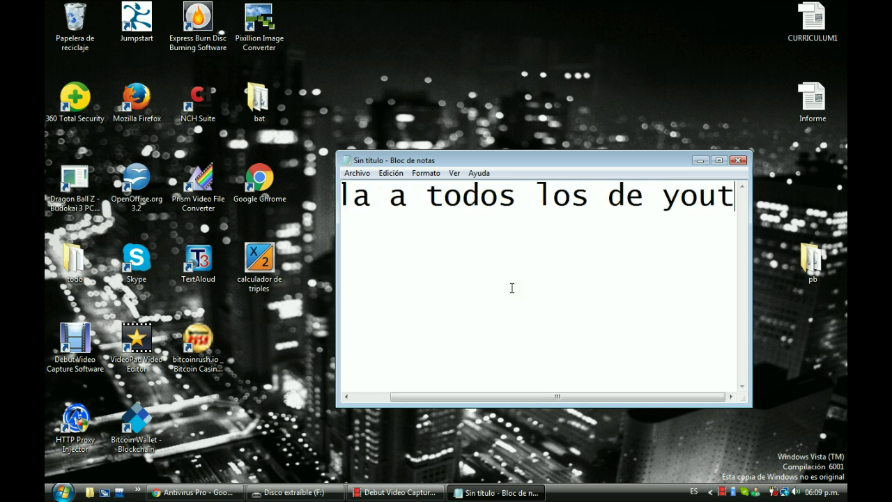
type("ube")
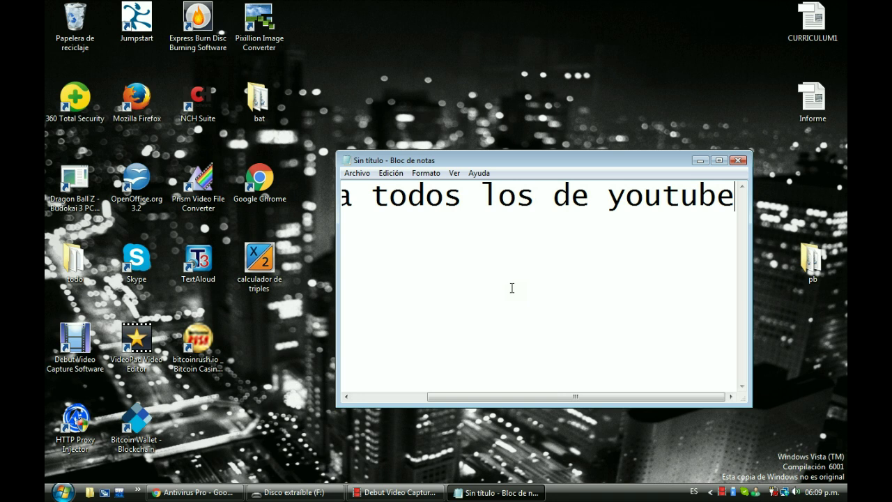
Delete the whole greeting to empty the note
key("BackSpace")
key("BackSpace")
key("BackSpace")
key("BackSpace")
key("BackSpace")
key("BackSpace")
key("BackSpace")
key("BackSpace")
key("BackSpace")
key("BackSpace")
key("BackSpace")
key("BackSpace")
key("BackSpace")
key("BackSpace")
key("BackSpace")
key("BackSpace")
key("BackSpace")
key("BackSpace")
key("BackSpace")
key("BackSpace")
key("BackSpace")
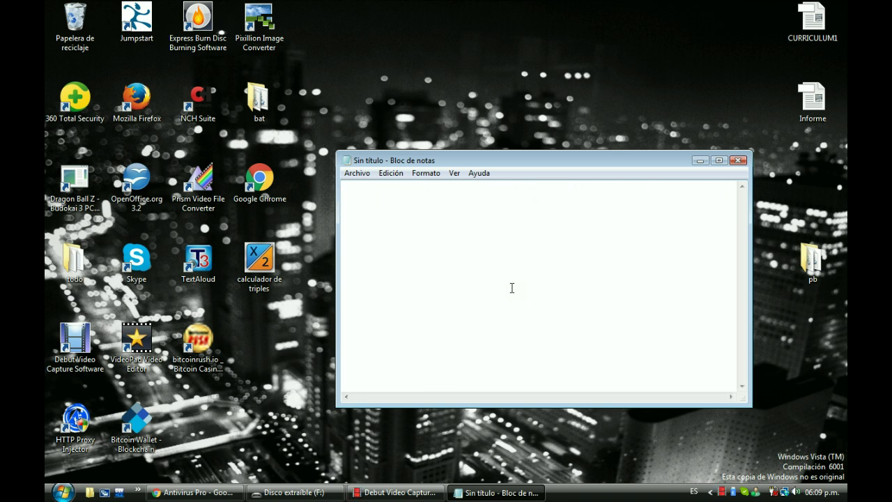
Write "hoy les traigo un antivirus" in the empty note, spelling "traigo" with an i
type("hoy l")
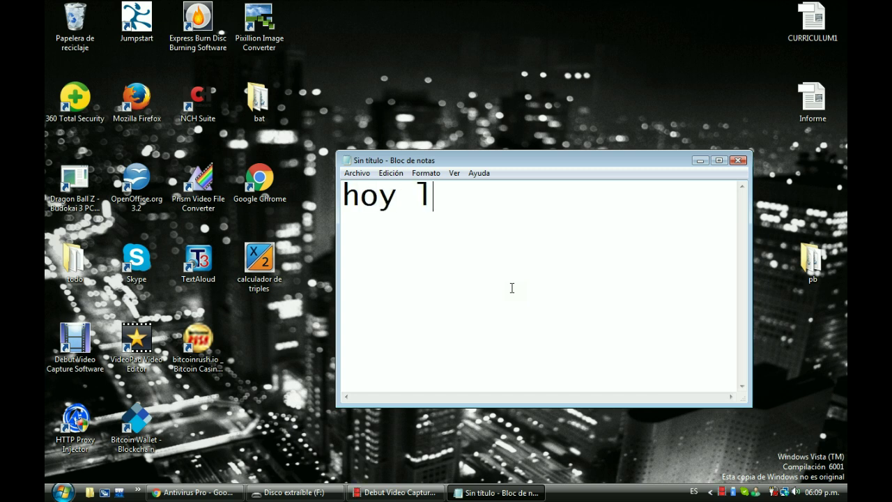
type("es tra")
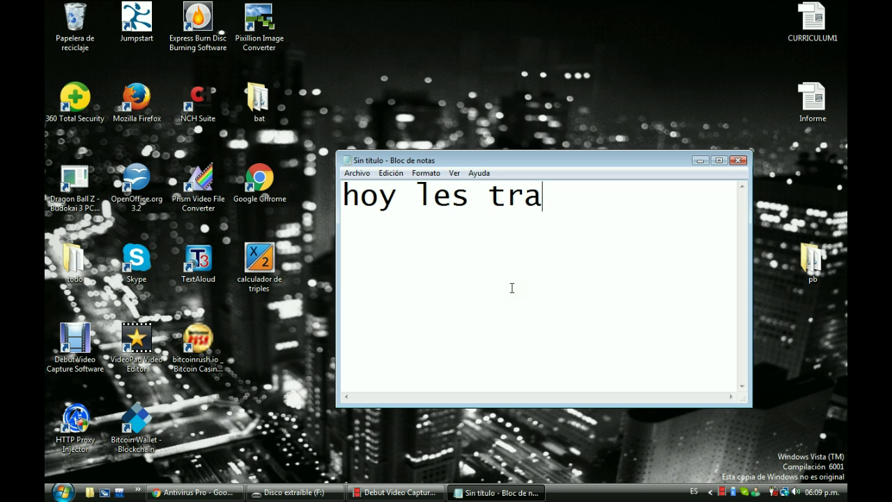
type("ygo")
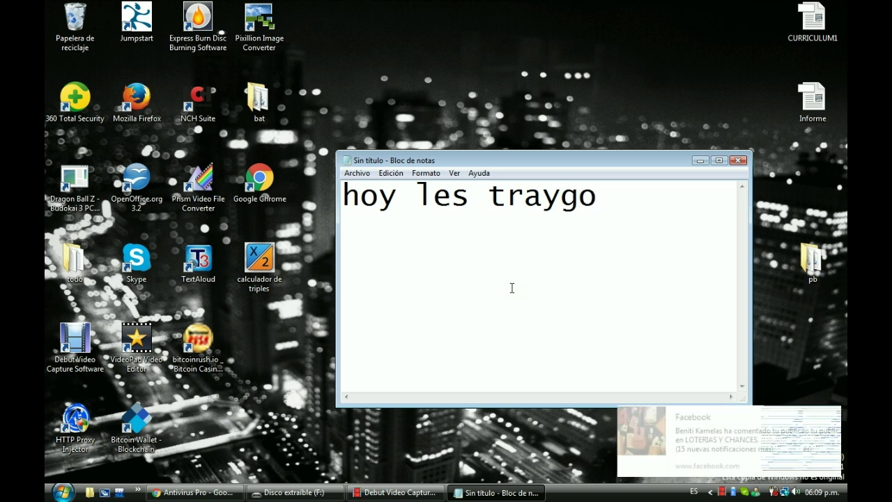
key("BackSpace")
key("BackSpace")
key("BackSpace")
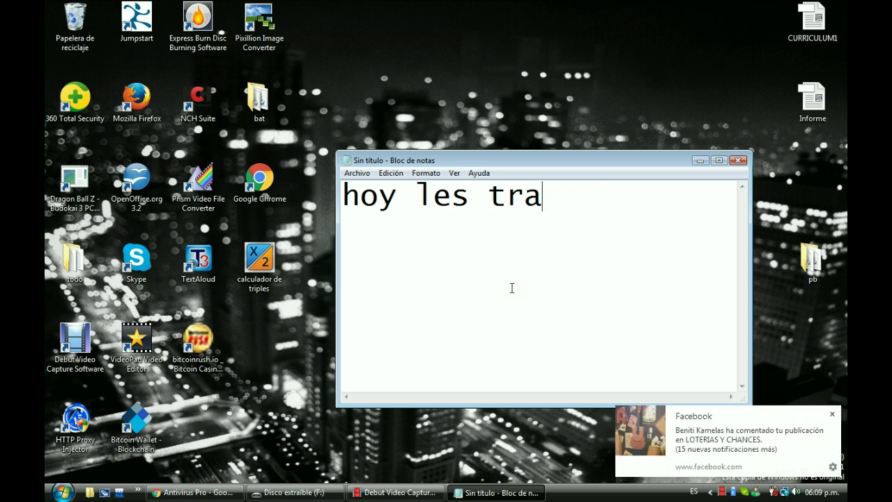
type("igo")
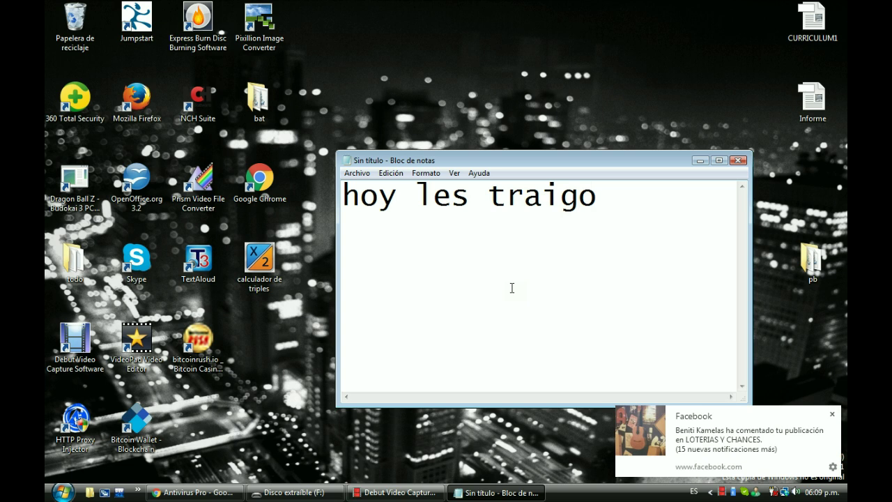
type(" un a")
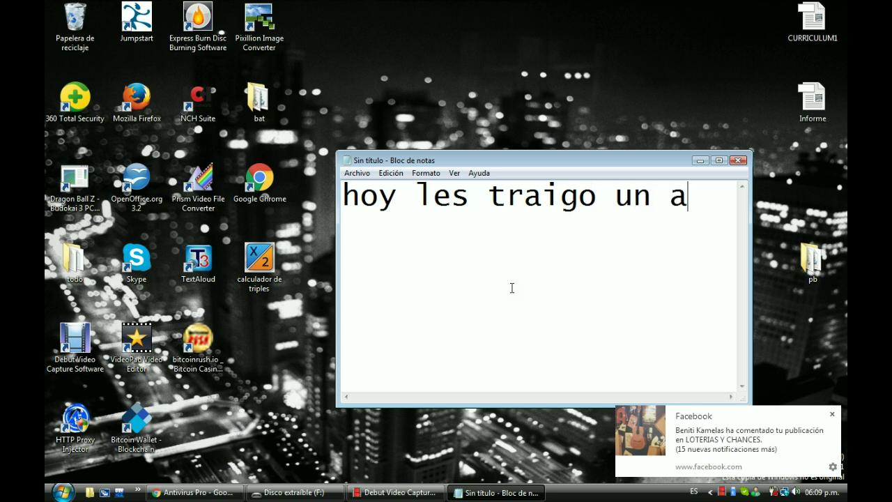
type("ntivirus")
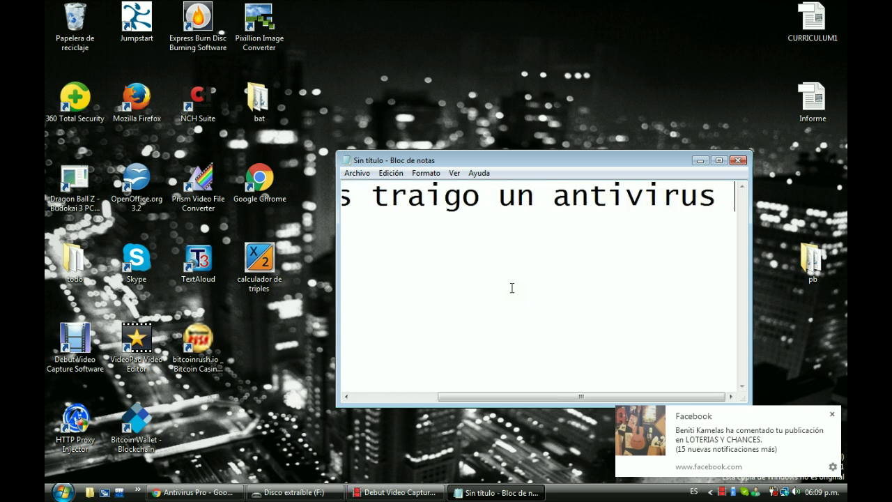
Continue the sentence about the antivirus with "el cual borra un virus muy comun de ahora"
type(" el ")
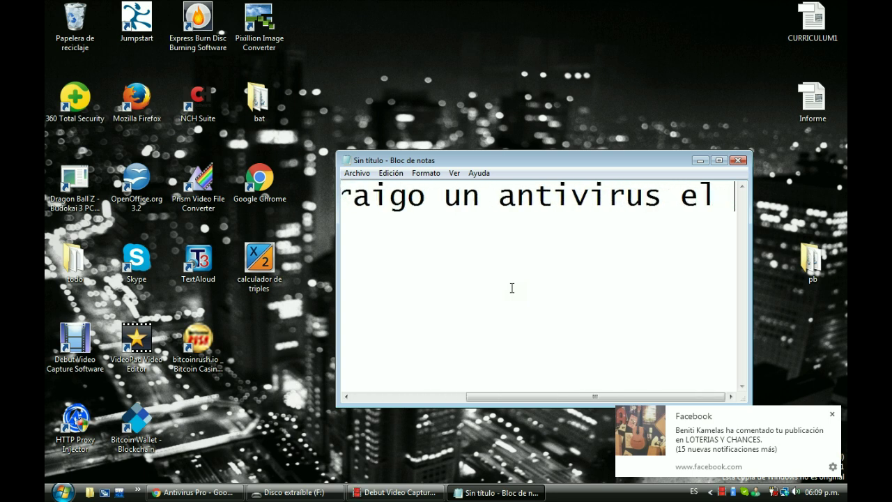
type("cual ")
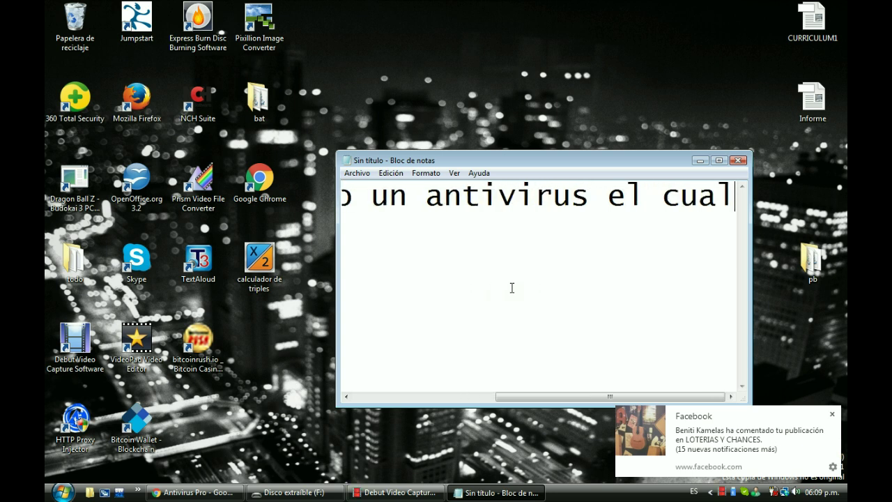
type("borra ")
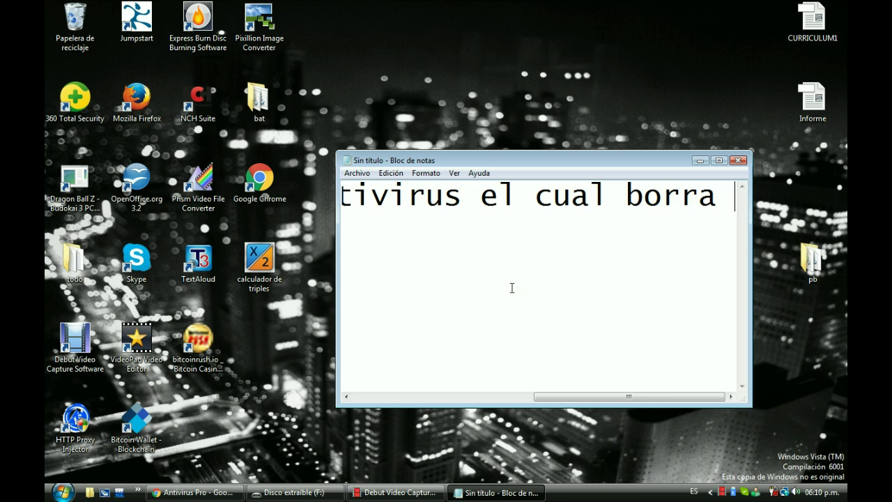
type("u")
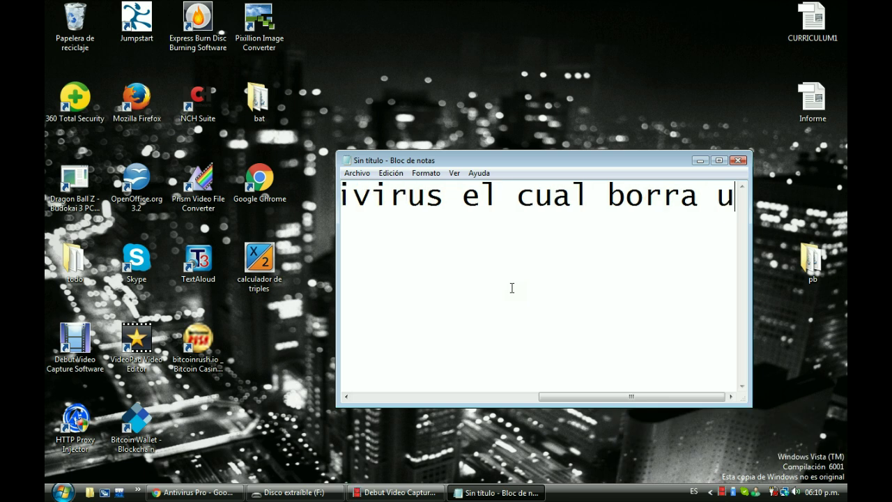
type("n vir")
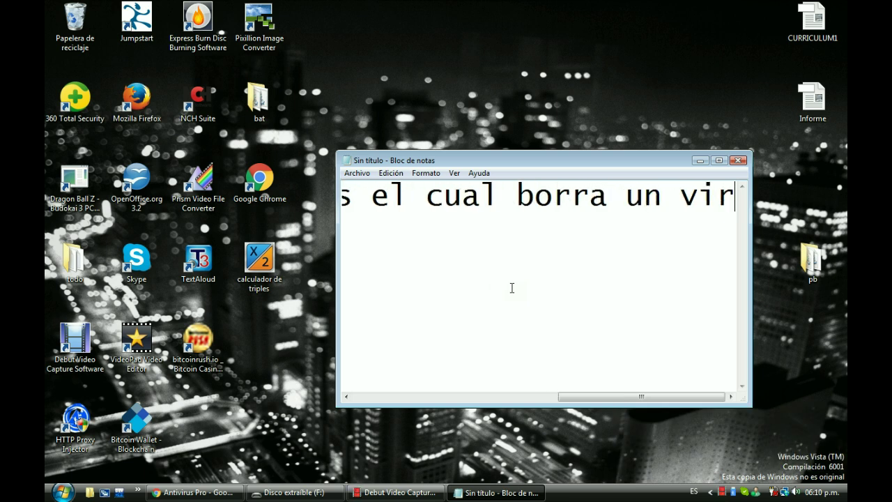
type("us m")
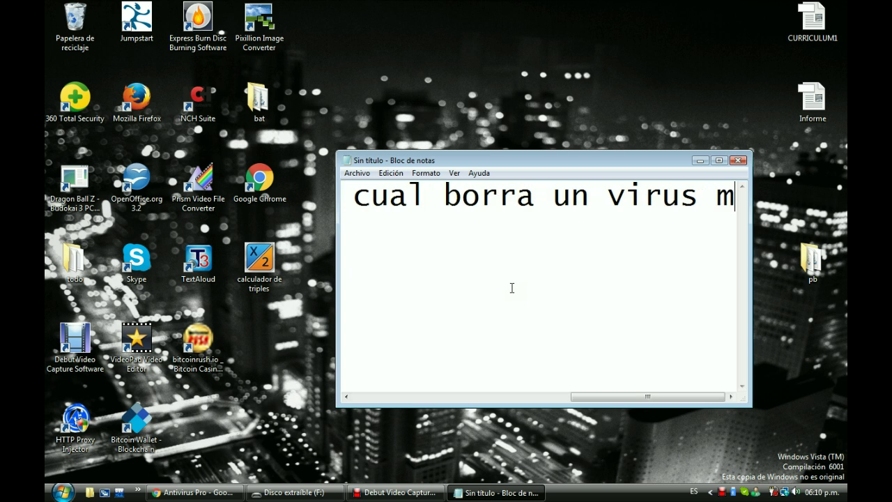
type("uy co")
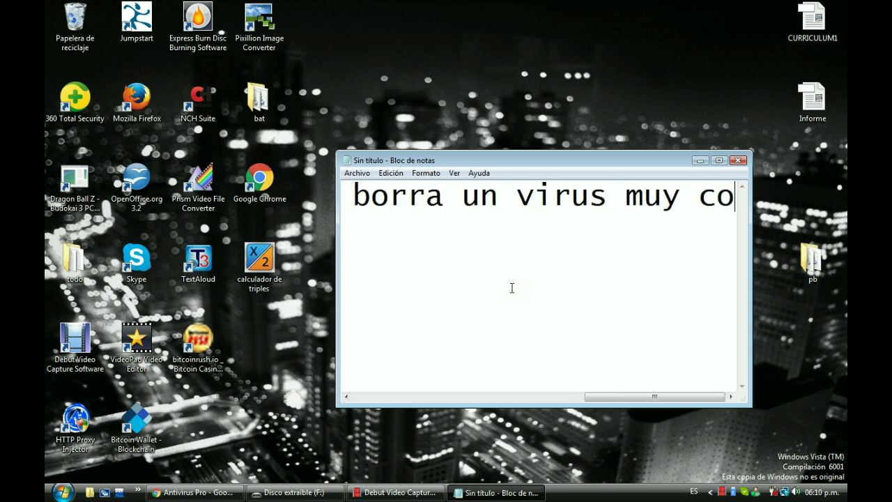
type("mun ")
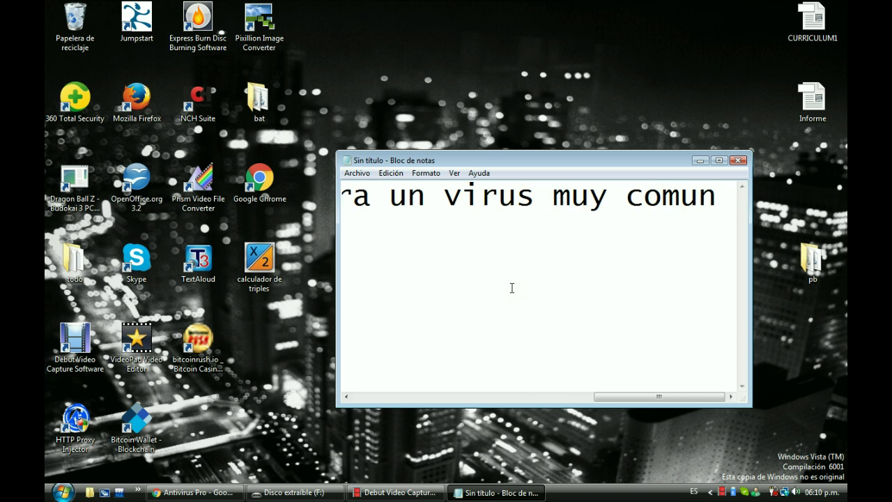
type("de ah")
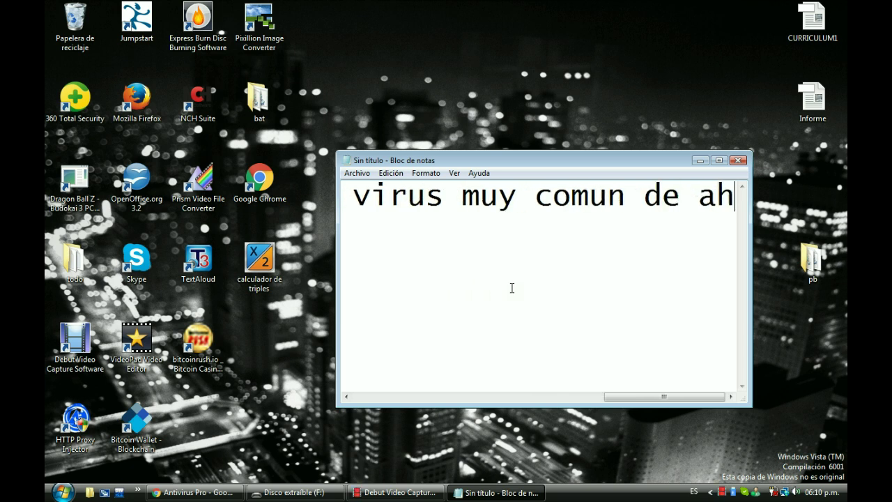
type("ora")
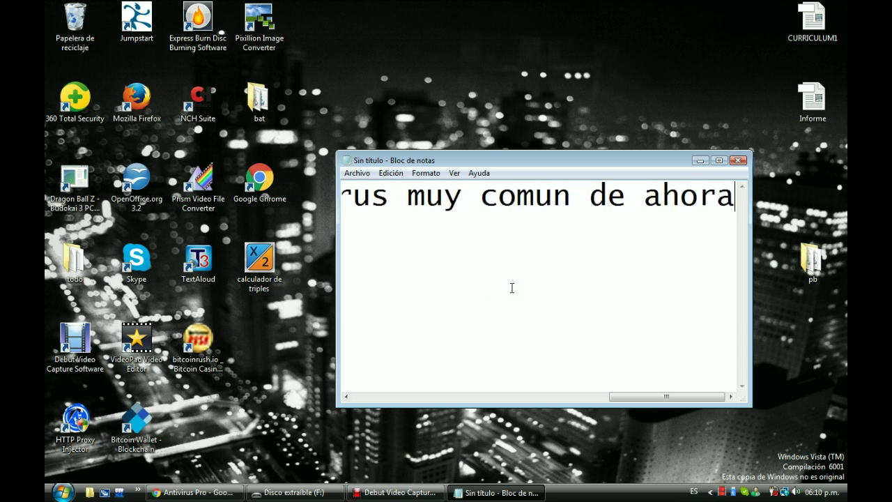
Delete the entire sentence about the antivirus from the note
key("BackSpace")
key("BackSpace")
key("BackSpace")
key("BackSpace")
key("BackSpace")
key("BackSpace")
key("BackSpace")
key("BackSpace")
key("BackSpace")
key("BackSpace")
key("BackSpace")
key("BackSpace")
key("BackSpace")
key("BackSpace")
key("BackSpace")
key("BackSpace")
key("BackSpace")
key("BackSpace")
key("BackSpace")
key("BackSpace")
key("BackSpace")
key("BackSpace")
key("BackSpace")
key("BackSpace")
key("BackSpace")
key("BackSpace")
key("BackSpace")
key("BackSpace")
key("BackSpace")
key("BackSpace")
key("BackSpace")
key("BackSpace")
key("BackSpace")
key("BackSpace")
key("BackSpace")
key("BackSpace")
key("BackSpace")
key("BackSpace")
key("BackSpace")
key("BackSpace")
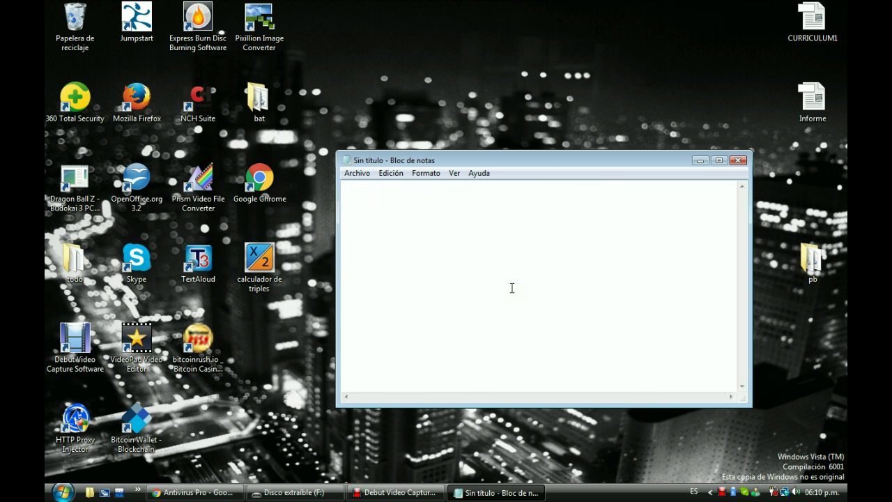
Write "este virus te crea muchos accesos directos" in the note
type("este")
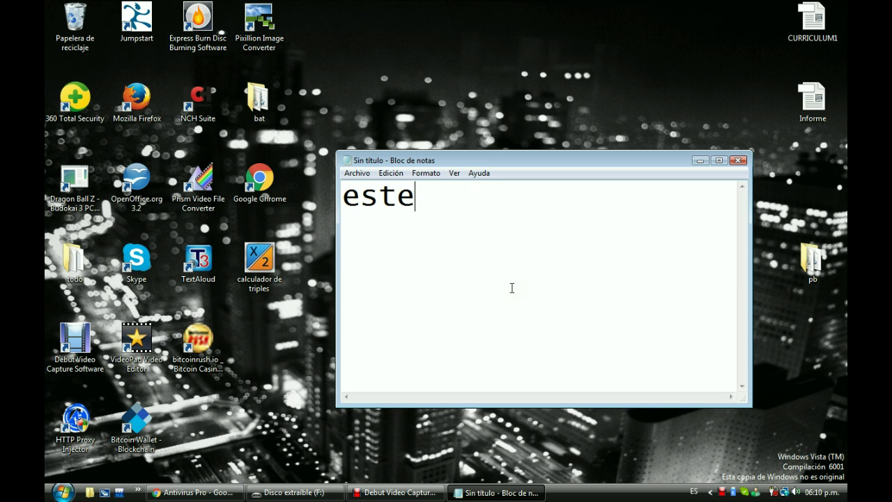
type(" virus cr")
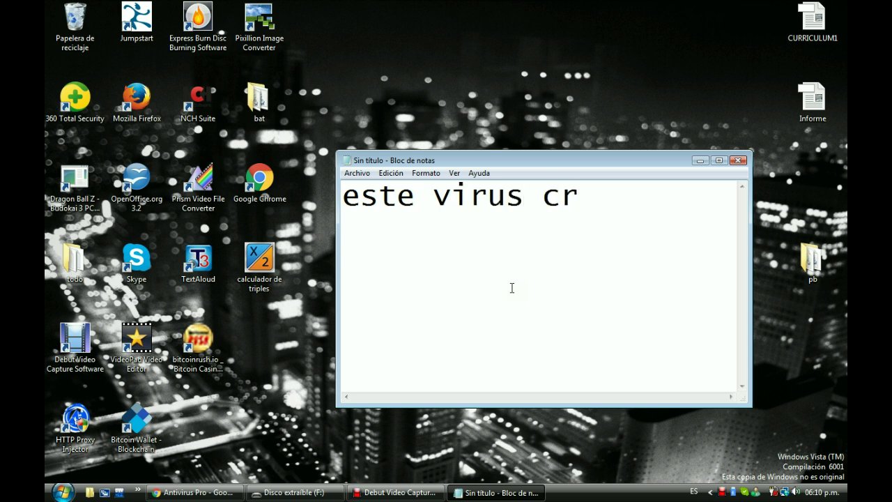
key("BackSpace")
key("BackSpace")
type("te c")
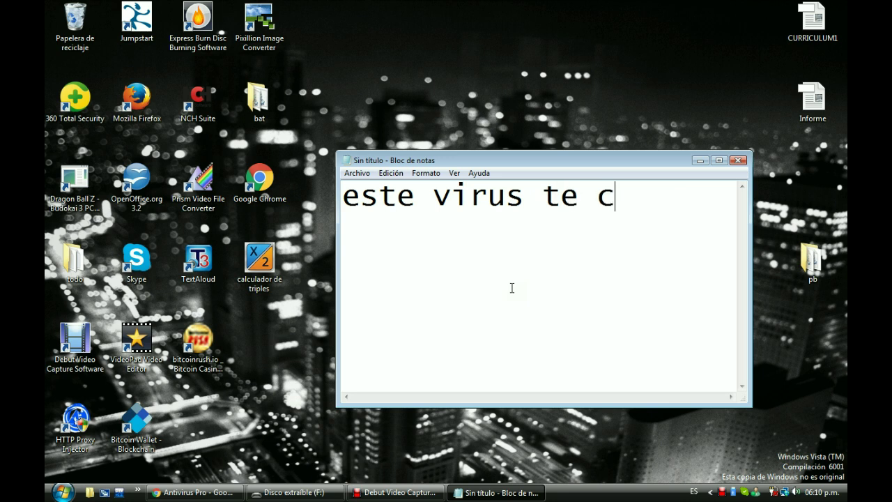
type("rea m")
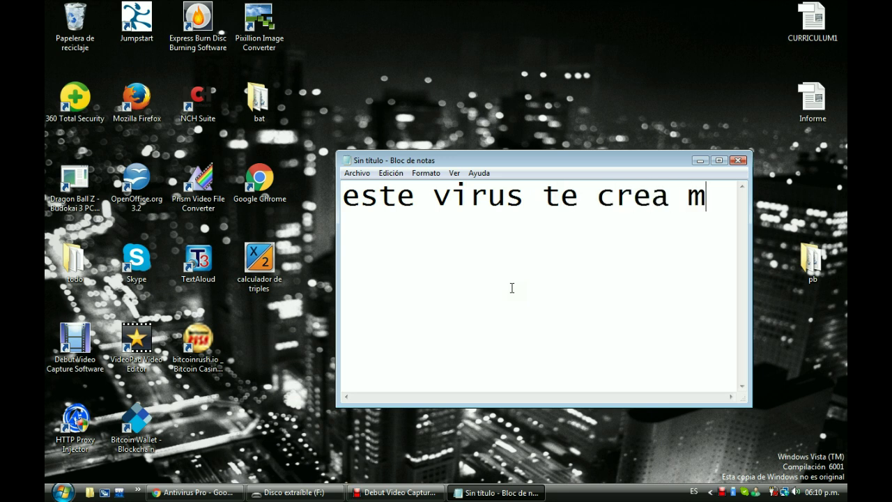
type("uchos ")
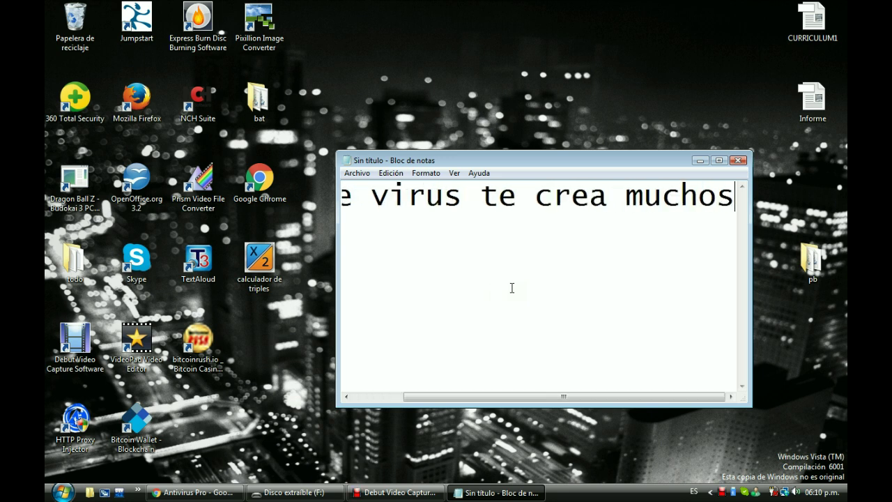
type("acc")
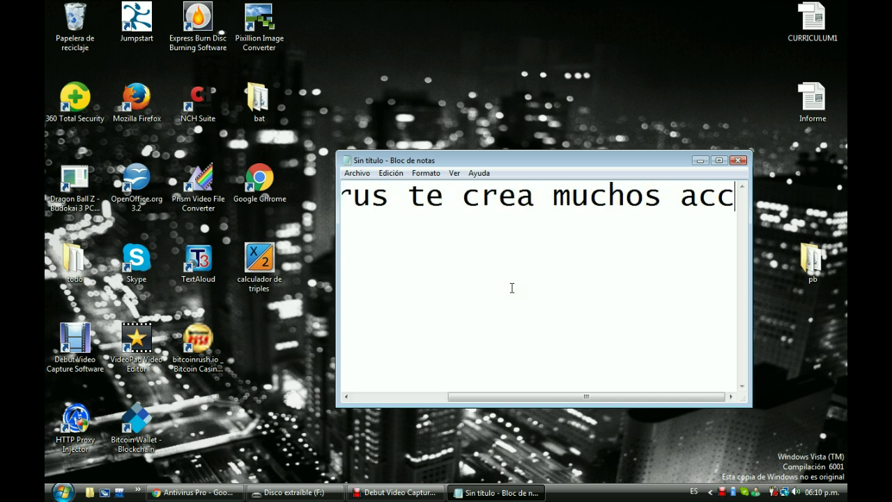
type("esos")
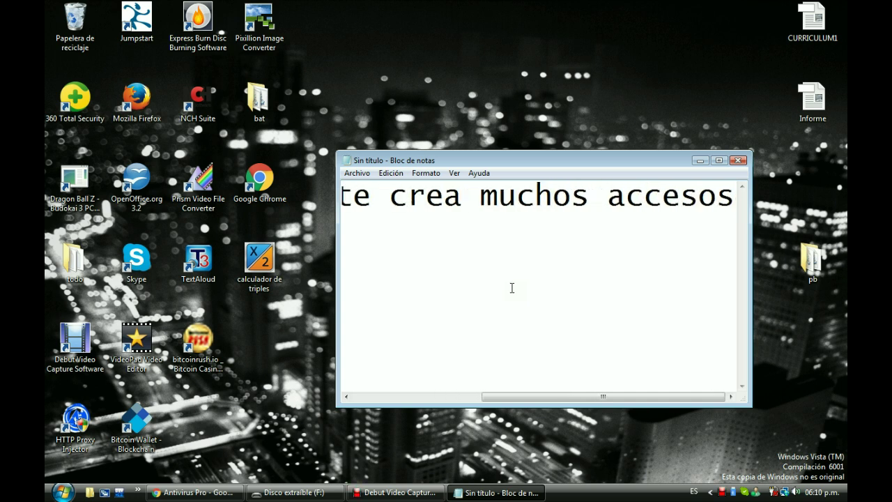
type(" dire")
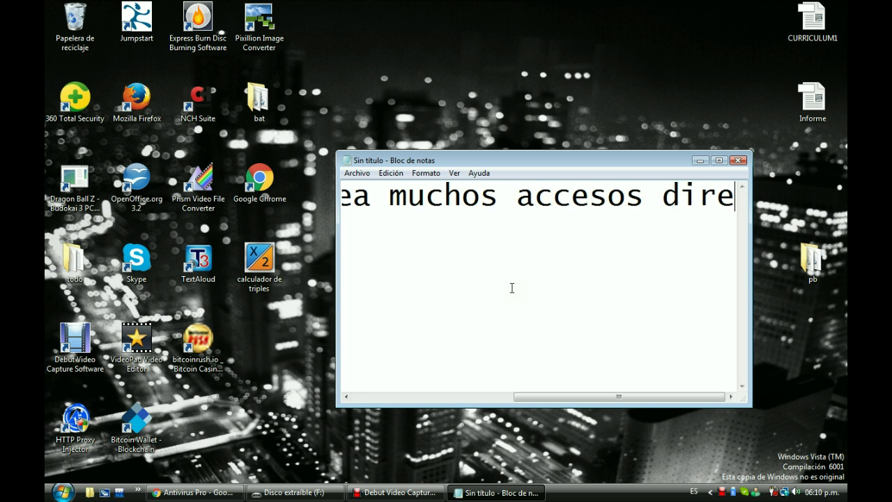
type("ctos")
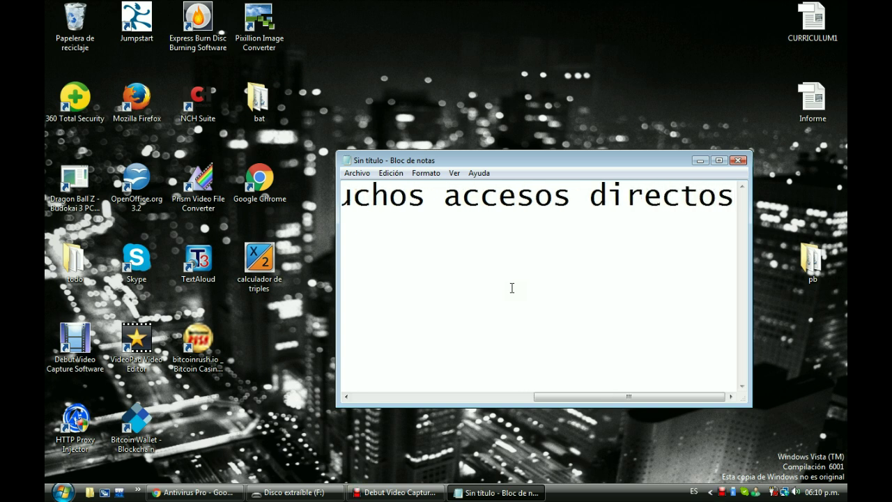
Delete the entire sentence about the virus creating shortcuts
key("BackSpace")
key("BackSpace")
key("BackSpace")
key("BackSpace")
key("BackSpace")
key("BackSpace")
key("BackSpace")
key("BackSpace")
key("BackSpace")
key("BackSpace")
key("BackSpace")
key("BackSpace")
key("BackSpace")
key("BackSpace")
key("BackSpace")
key("BackSpace")
key("BackSpace")
key("BackSpace")
key("BackSpace")
key("BackSpace")
key("BackSpace")
key("BackSpace")
key("BackSpace")
key("BackSpace")
key("BackSpace")
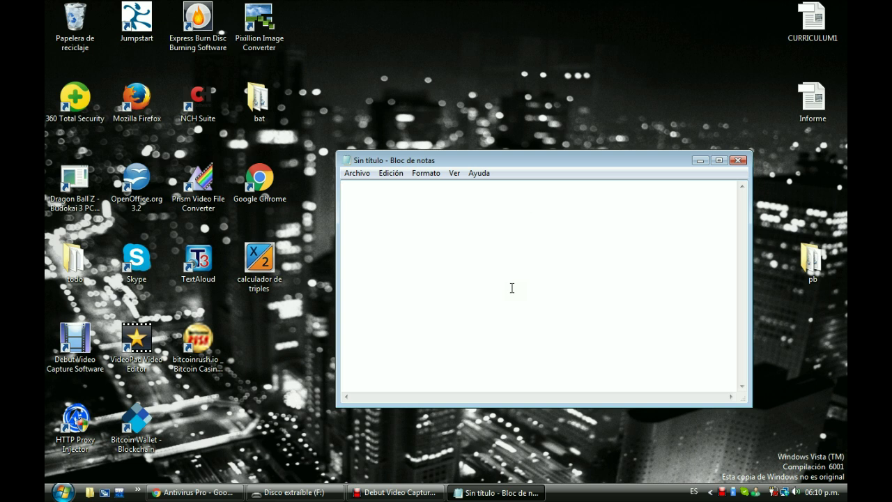
Write "y se aloja en pendrive" in the empty note
type("en")
key("BackSpace")
key("BackSpace")
type("y se")
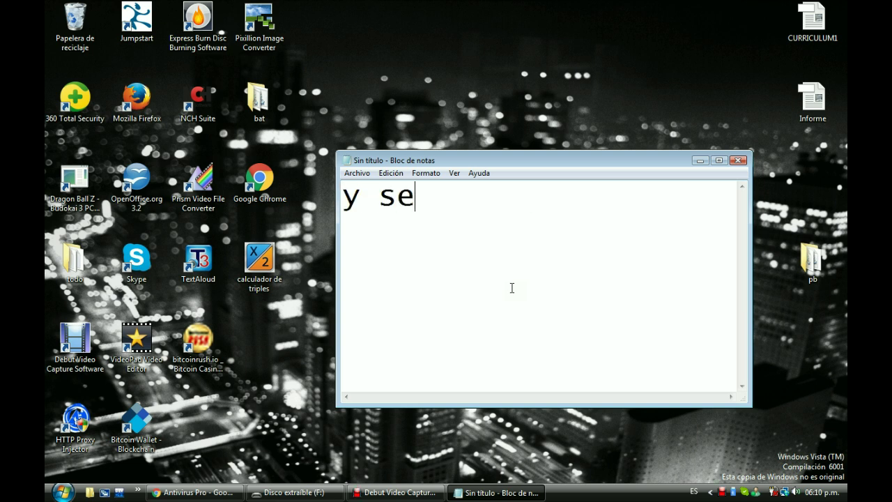
type(" aloj")
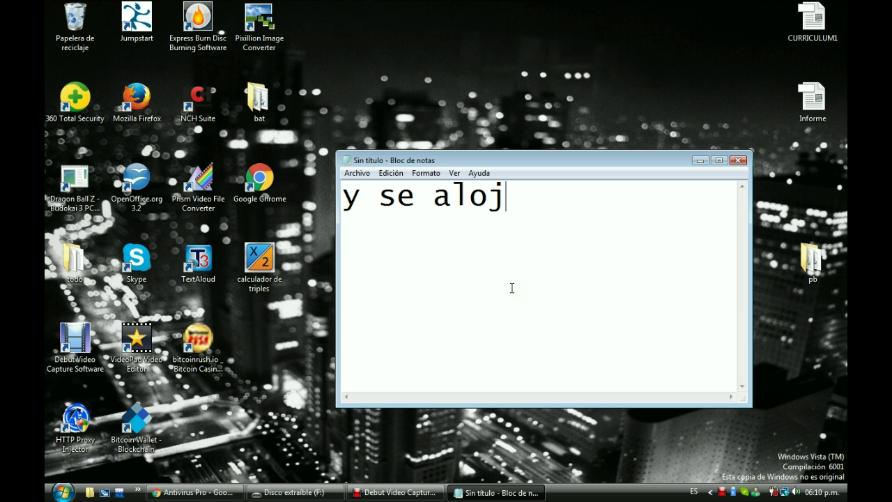
type("a es")
key("BackSpace")
key("BackSpace")
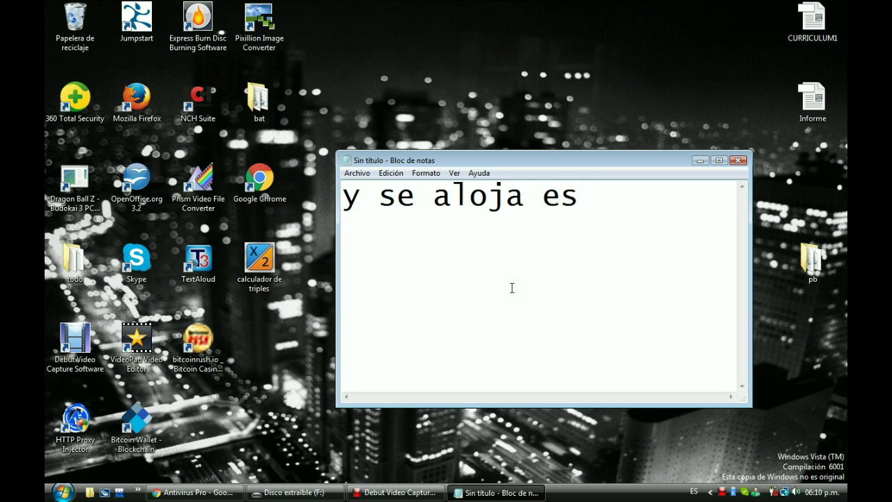
type("n e")
key("BackSpace")
type("pend")
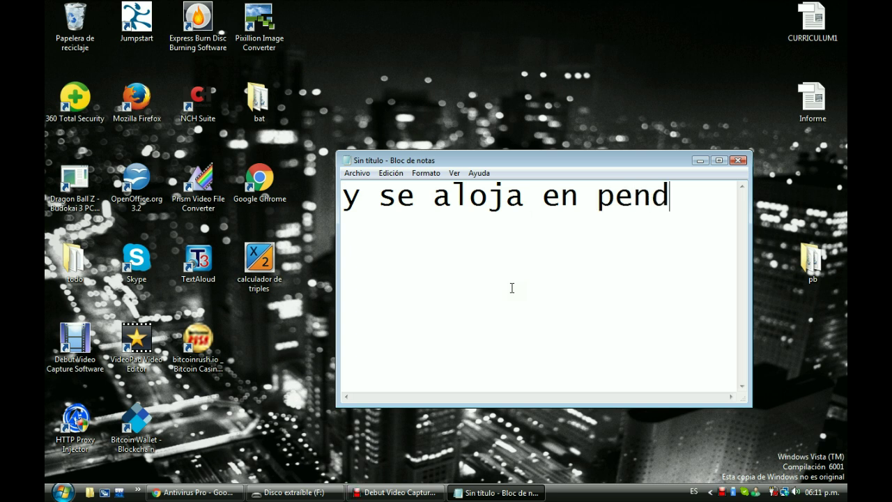
type("rive")
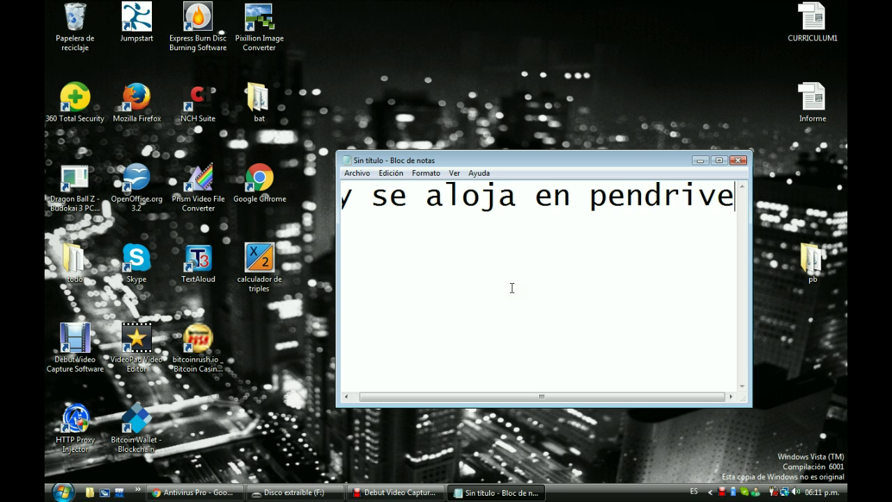
Complete the sentence about where the virus lodges with ", memorias etc."
type(", ")
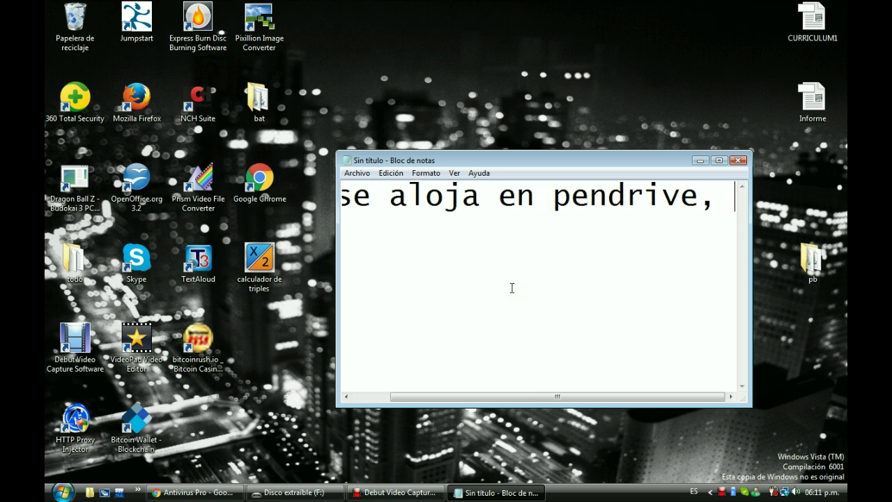
type("memorias ")
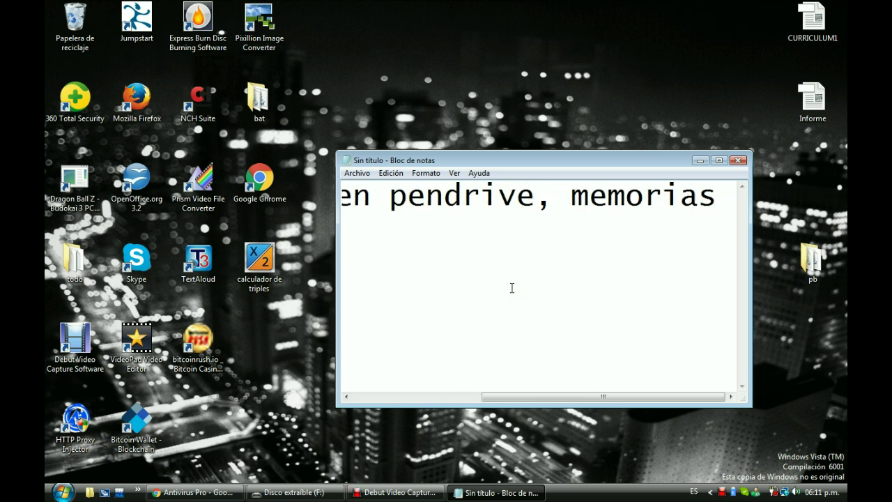
type("e")
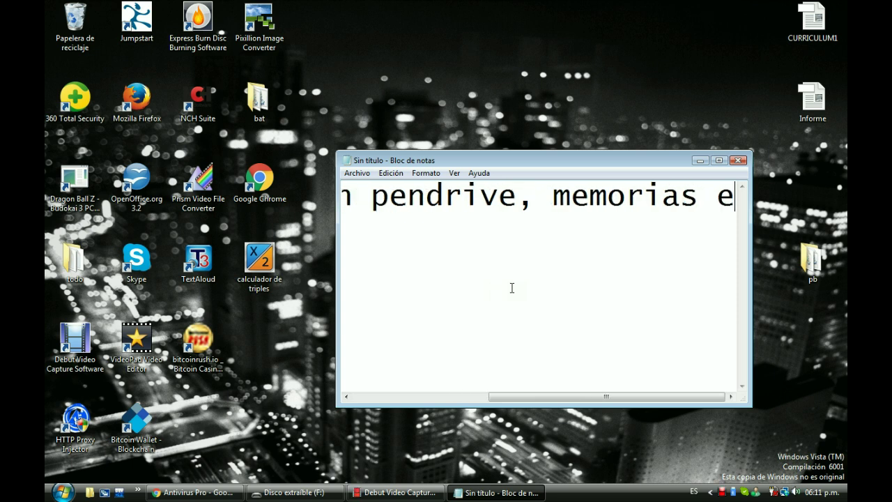
type("tc....")
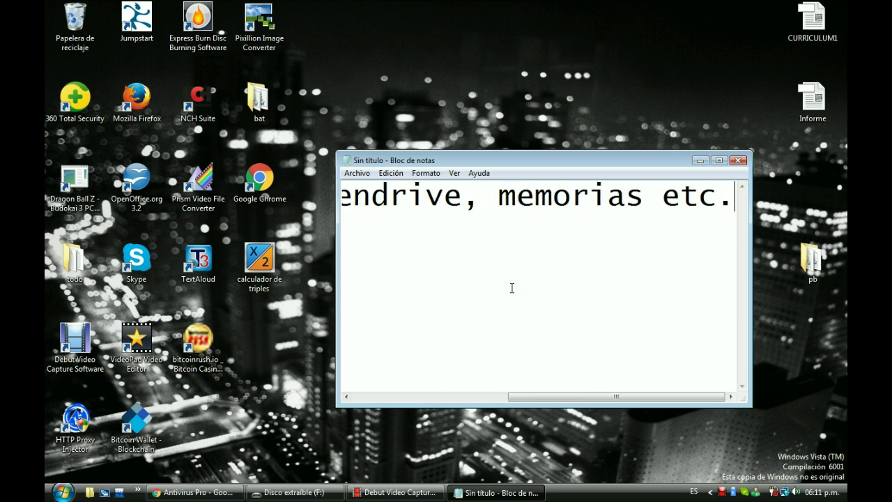
Delete the entire sentence about the virus lodging in pendrives and memory devices
key("BackSpace")
key("BackSpace")
key("BackSpace")
key("BackSpace")
key("BackSpace")
key("BackSpace")
key("BackSpace")
key("BackSpace")
key("BackSpace")
key("BackSpace")
key("BackSpace")
key("BackSpace")
key("BackSpace")
key("BackSpace")
key("BackSpace")
key("BackSpace")
key("BackSpace")
key("BackSpace")
key("BackSpace")
key("BackSpace")
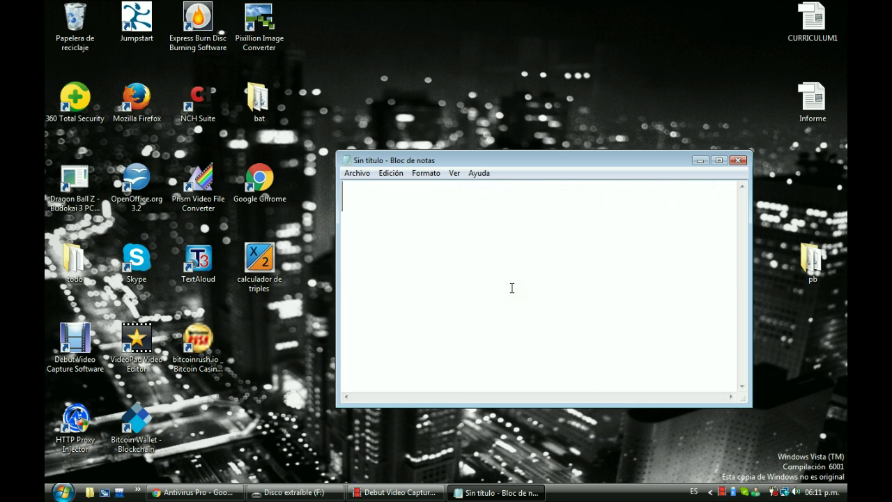
Write "pero con este antivirus lo borros y recuperas tu informacion" in the note
type("pero con es")
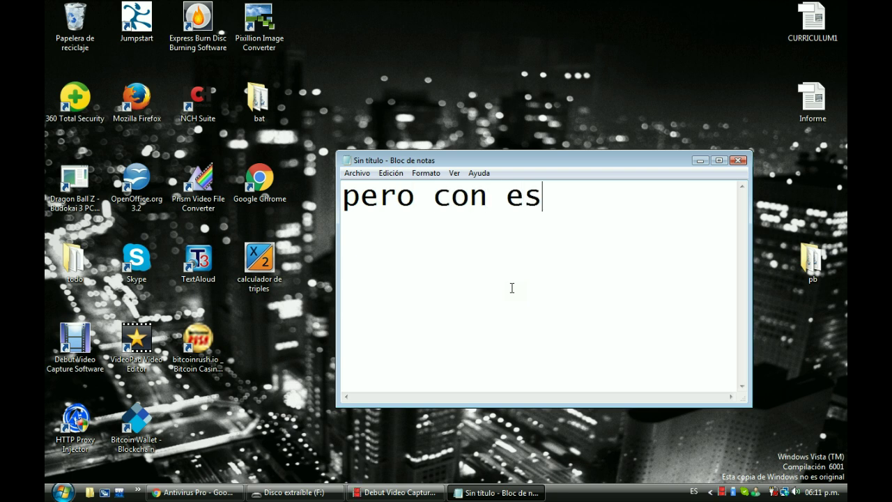
type("te an")
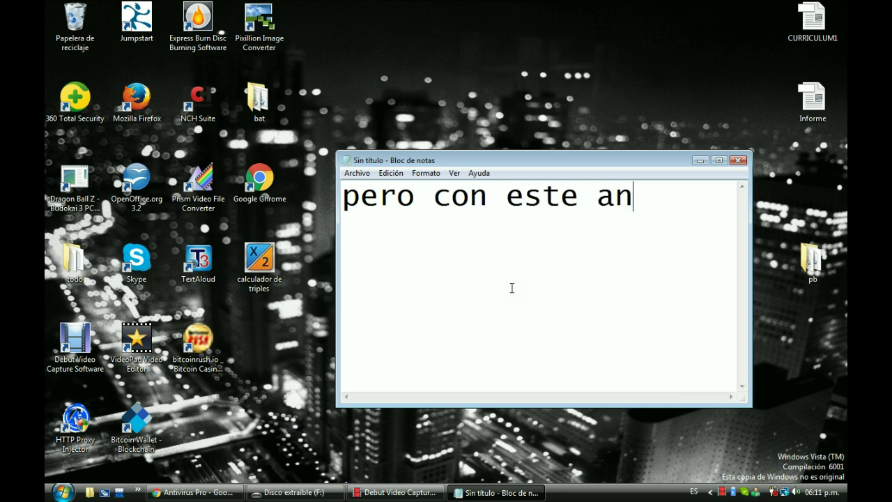
type("tivi")
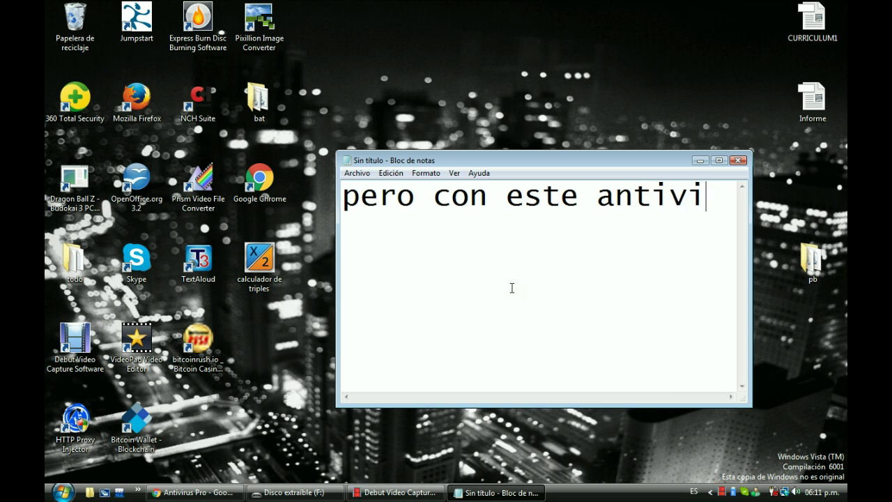
type("rus ")
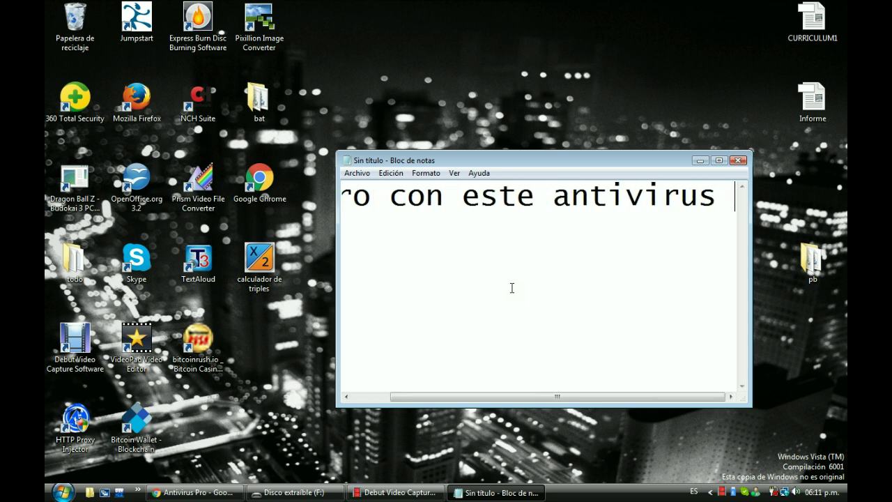
type("lo bo")
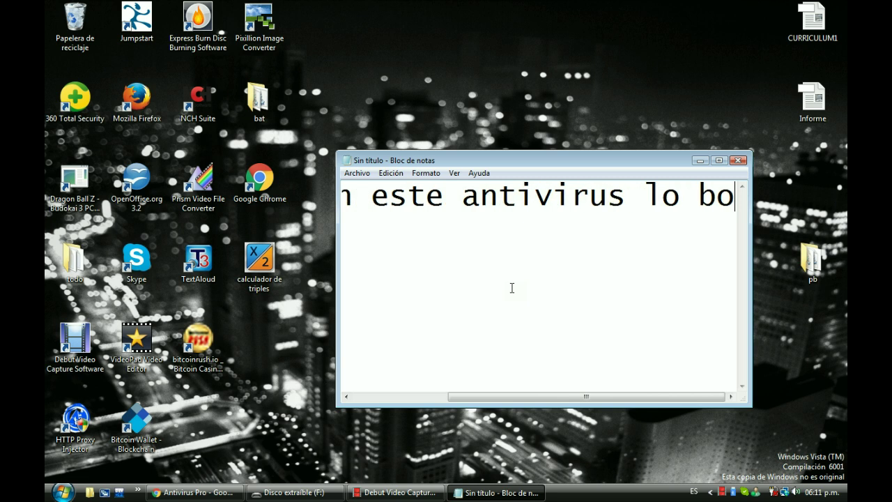
type("rros ")
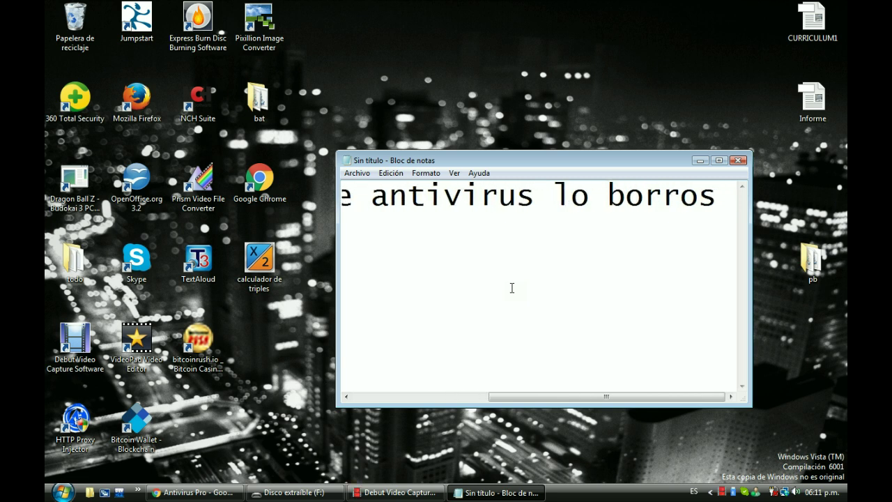
type("y recuperas")
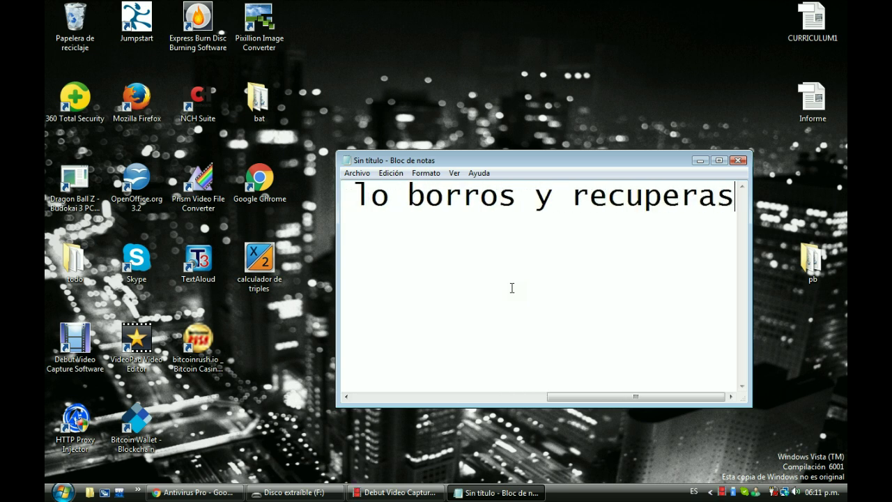
type(" tu")
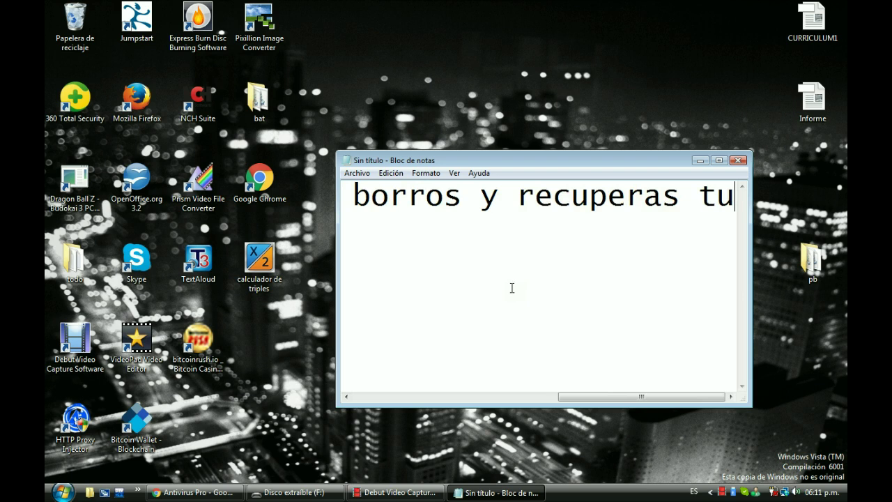
type(" infor")
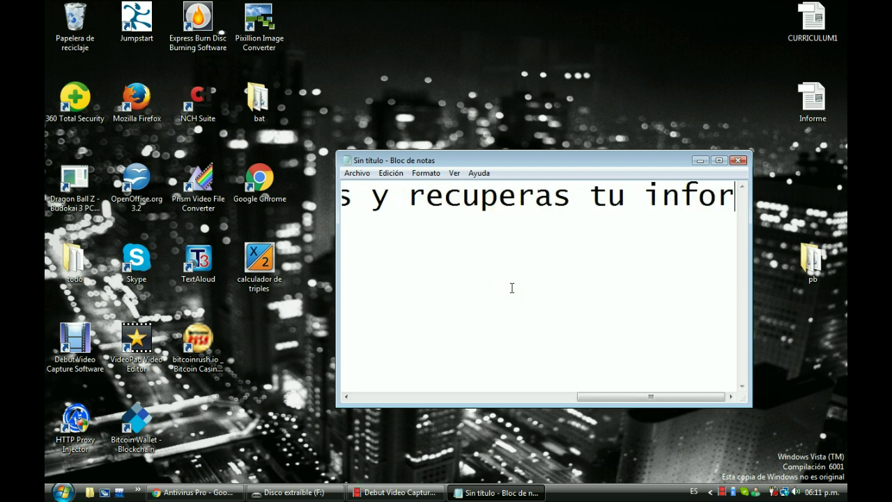
type("macion")
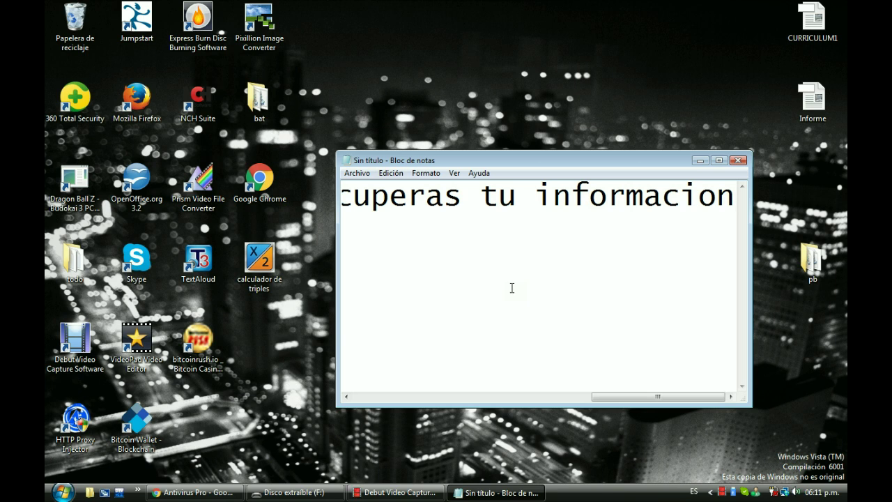
Delete the entire sentence about removing the virus and recovering the information
key("BackSpace")
key("BackSpace")
key("BackSpace")
key("BackSpace")
key("BackSpace")
key("BackSpace")
key("BackSpace")
key("BackSpace")
key("BackSpace")
key("BackSpace")
key("BackSpace")
key("BackSpace")
key("BackSpace")
key("BackSpace")
key("BackSpace")
key("BackSpace")
key("BackSpace")
key("BackSpace")
key("BackSpace")
key("BackSpace")
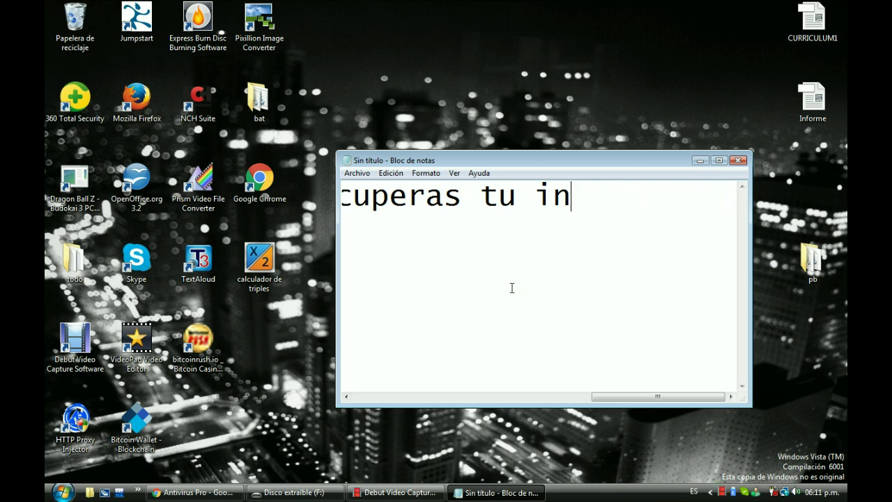
key("BackSpace")
key("BackSpace")
key("BackSpace")
key("BackSpace")
key("BackSpace")
key("BackSpace")
key("BackSpace")
key("BackSpace")
key("BackSpace")
key("BackSpace")
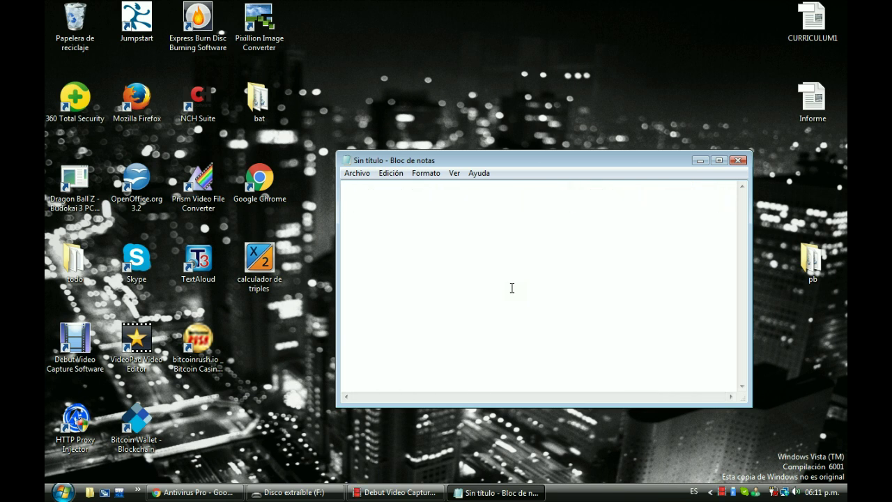
Write "bueno ahora vamos a descargarlo" in the note
type("bueno")
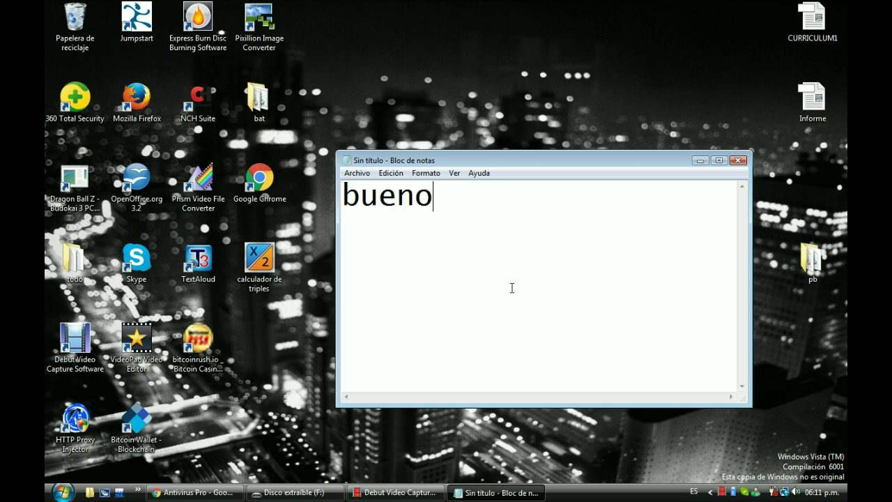
type(" ahora va")
type("mos ")
type("a desc")
type("argarlo")
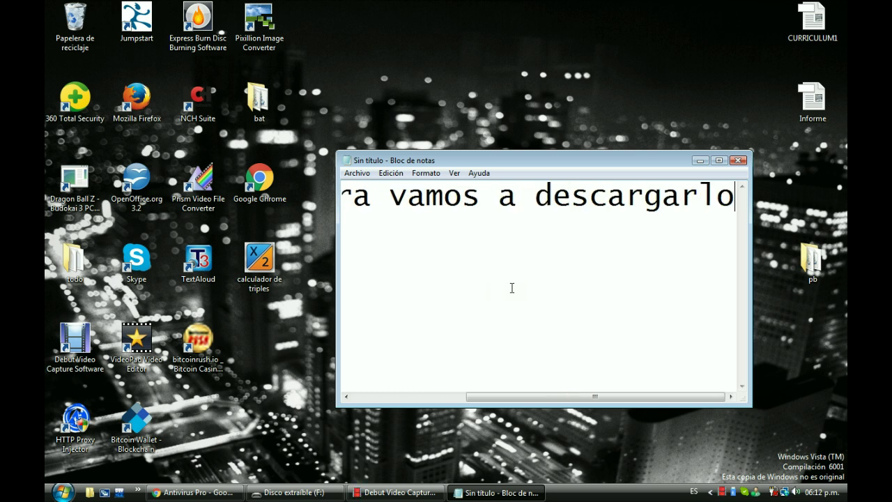
Clear the message announcing the download from the note
key("BackSpace")
key("BackSpace")
key("BackSpace")
key("BackSpace")
key("BackSpace")
key("BackSpace")
key("BackSpace")
key("BackSpace")
key("BackSpace")
key("BackSpace")
key("BackSpace")
key("BackSpace")
key("BackSpace")
key("BackSpace")
key("BackSpace")
key("BackSpace")
key("BackSpace")
key("BackSpace")
key("BackSpace")
key("BackSpace")
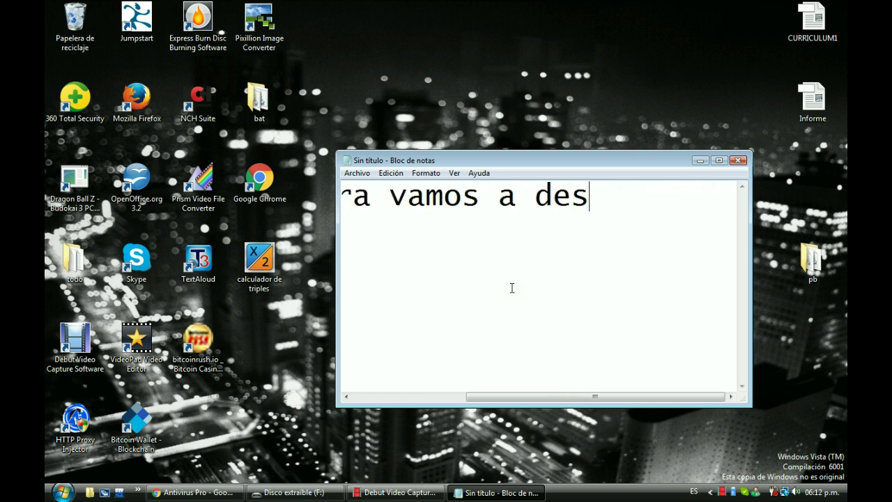
key("BackSpace")
key("BackSpace")
key("BackSpace")
key("BackSpace")
key("BackSpace")
key("BackSpace")
key("BackSpace")
key("BackSpace")
key("BackSpace")
key("BackSpace")
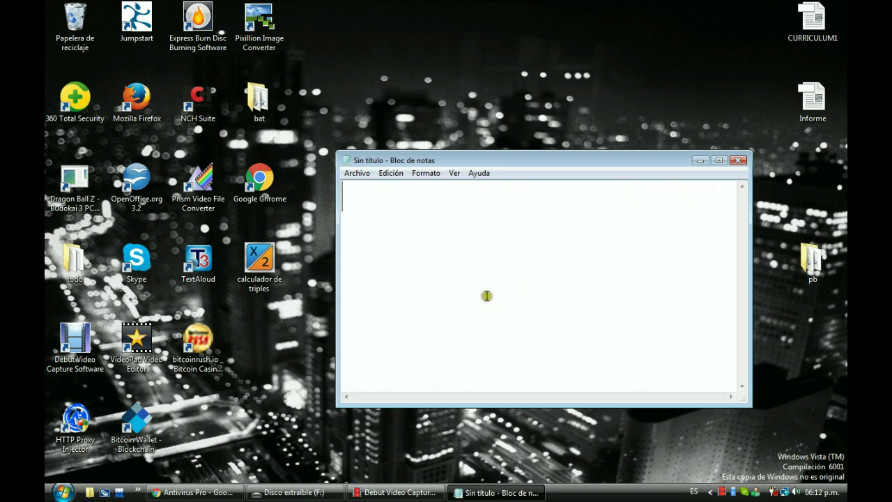
Show the Antivirus Pro page on MediaFire in Google Chrome and place the Notepad note over it, below the green download button
left_click(209, 490)
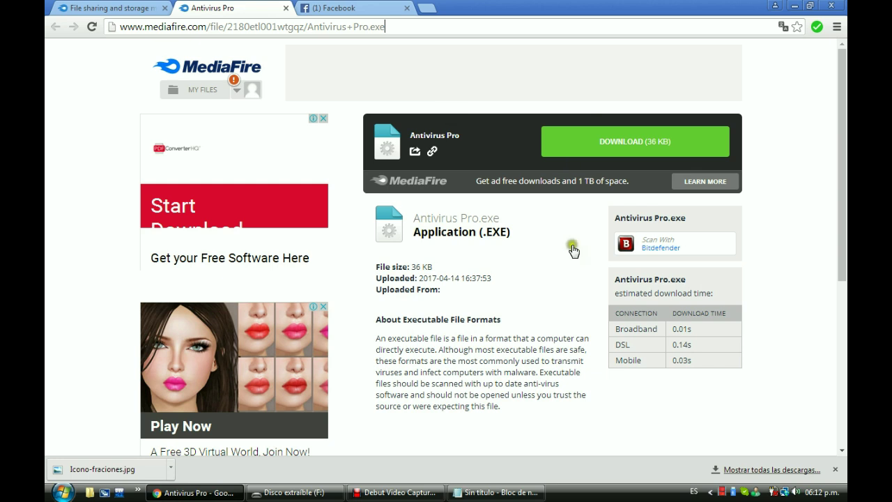
key("alt+Tab")
left_click_drag(533, 162, 532, 202)
Write "el link esta en la descripcion" in the note
type("el link")
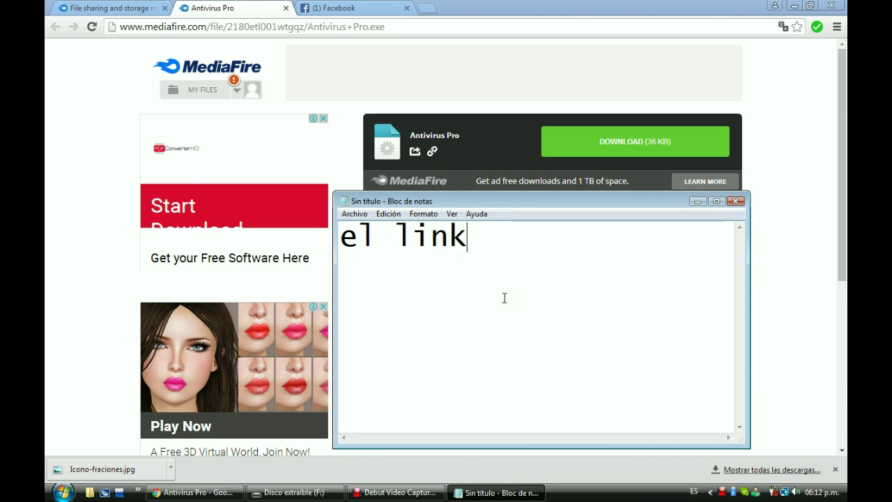
type(" esta e")
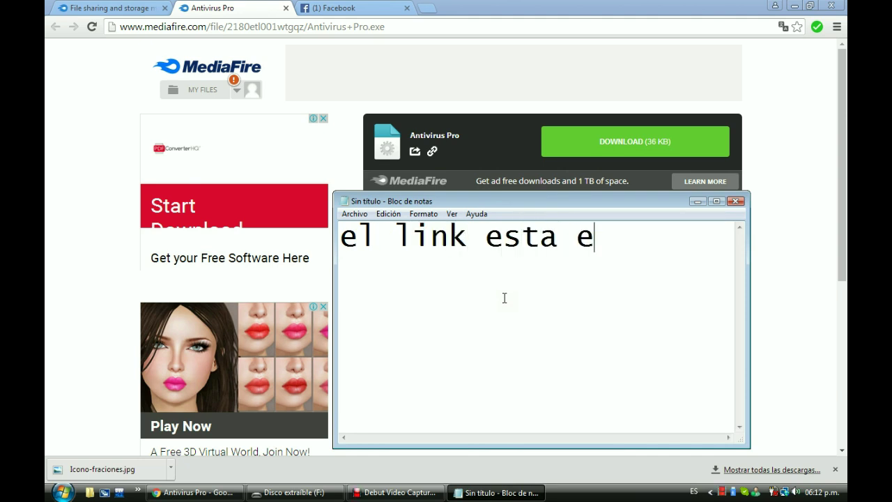
type("n la de")
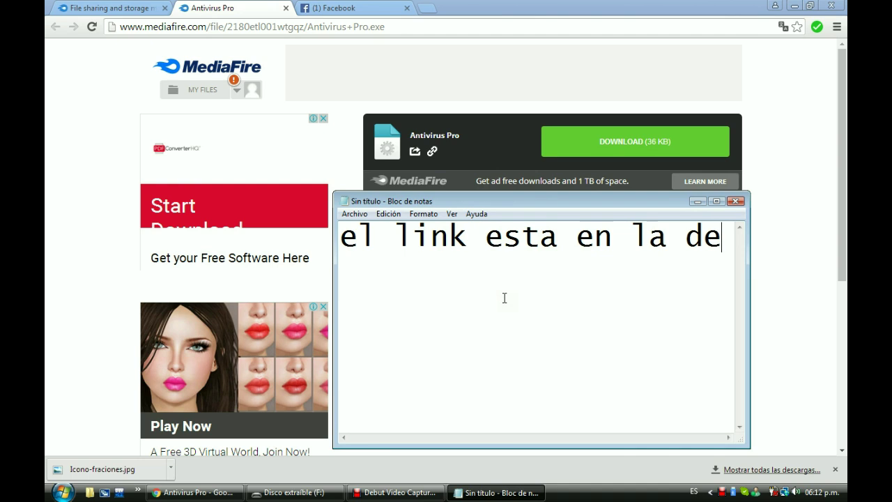
type("scripcion")
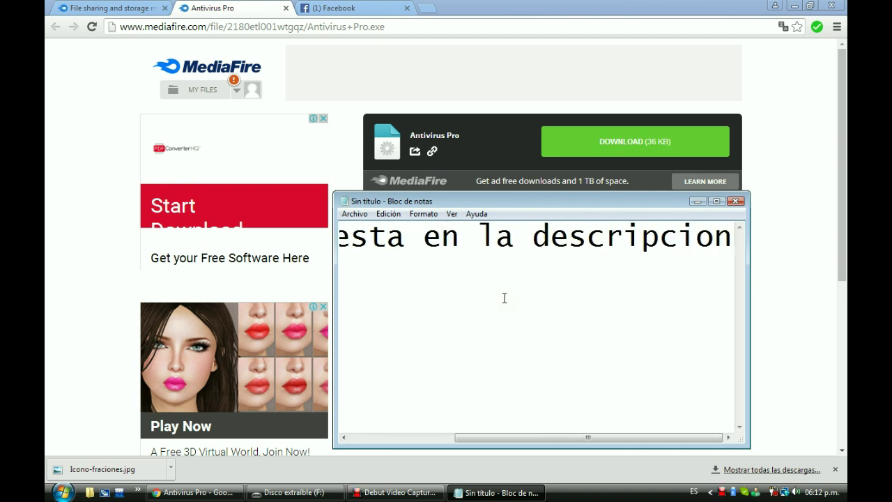
Delete the entire sentence about the link in the description
key("BackSpace")
key("BackSpace")
key("BackSpace")
key("BackSpace")
key("BackSpace")
key("BackSpace")
key("BackSpace")
key("BackSpace")
key("BackSpace")
key("BackSpace")
key("BackSpace")
key("BackSpace")
key("BackSpace")
key("BackSpace")
key("BackSpace")
key("BackSpace")
key("BackSpace")
key("BackSpace")
key("BackSpace")
key("BackSpace")
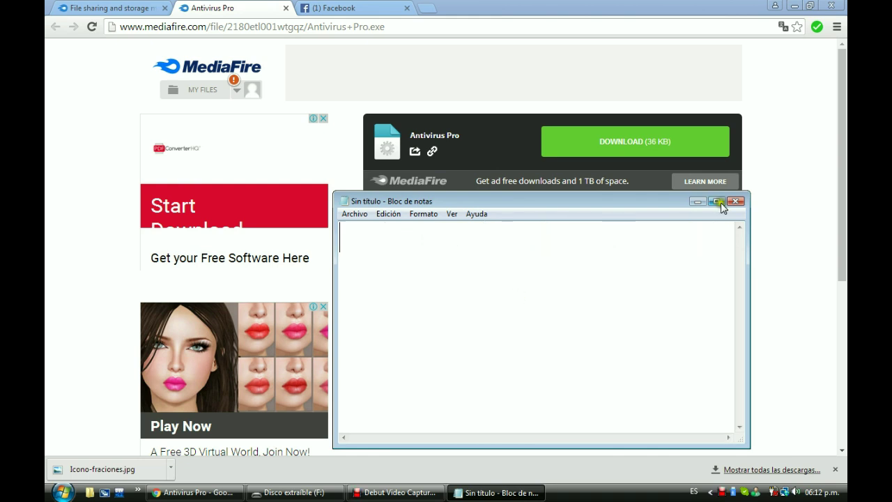
Write "lo descargar y lesdejara esto" in the note
left_click(698, 202)
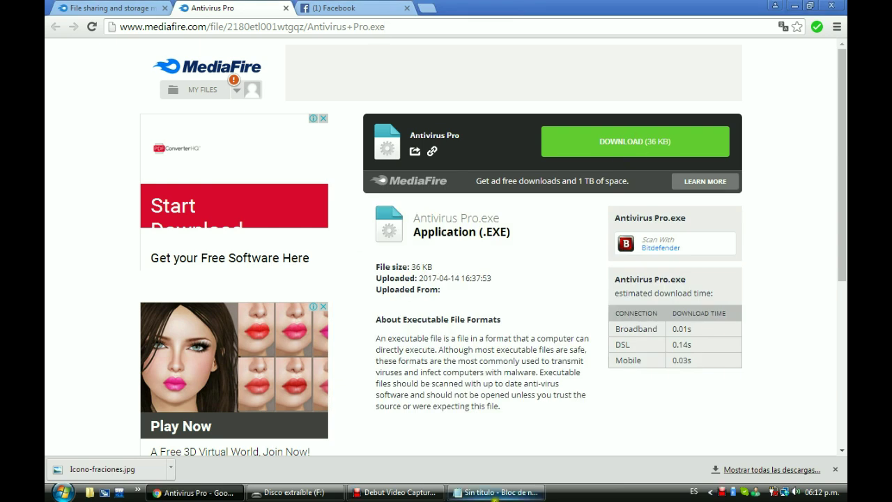
left_click(495, 493)
type("lo ")
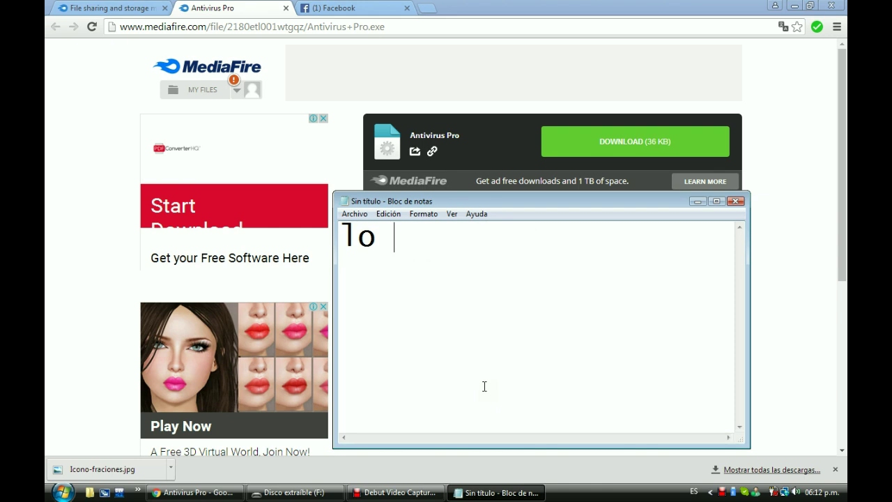
type("descargar")
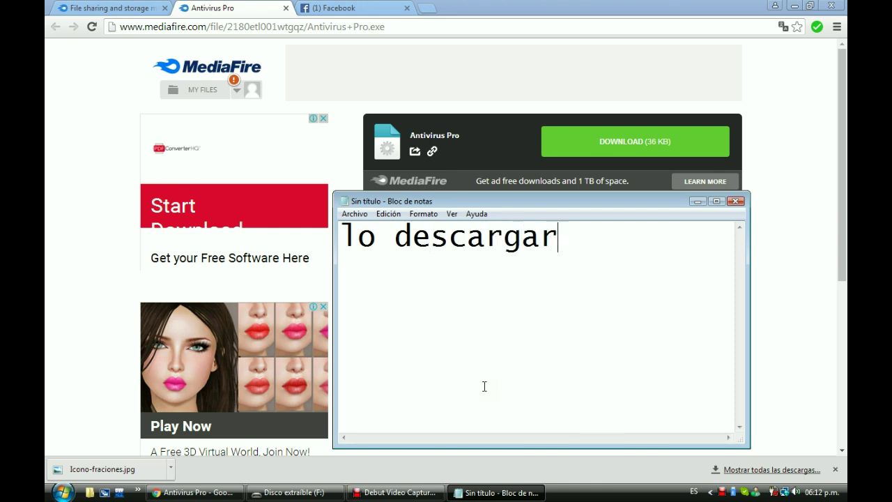
type(" y lesde")
type("j")
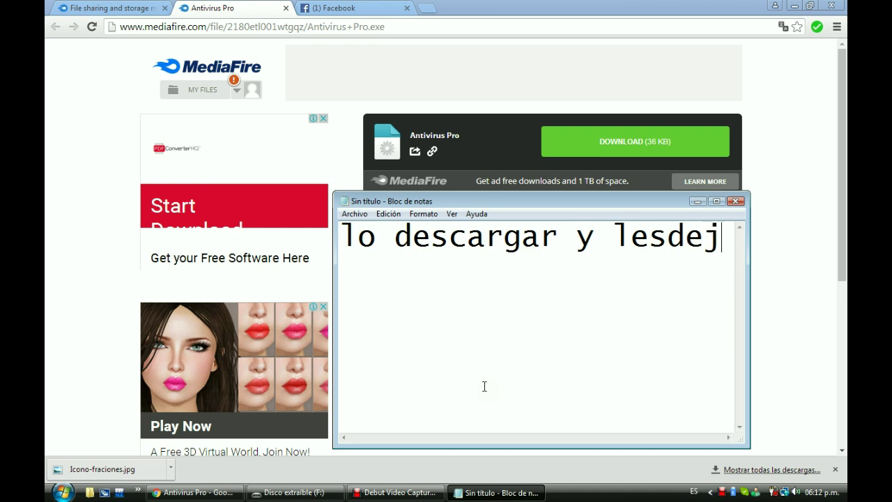
type("ara esto")
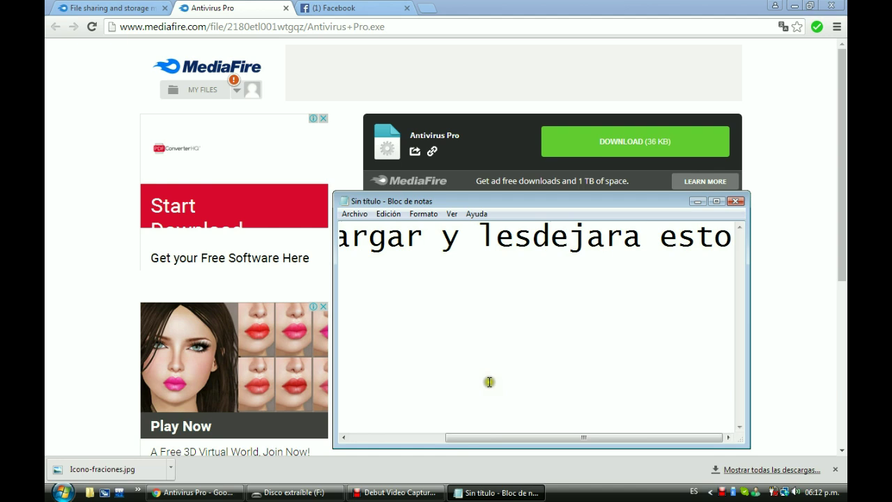
Minimize the browser, show the note over the desktop, and move the Antivirus Pro icon above the note
left_click(732, 161)
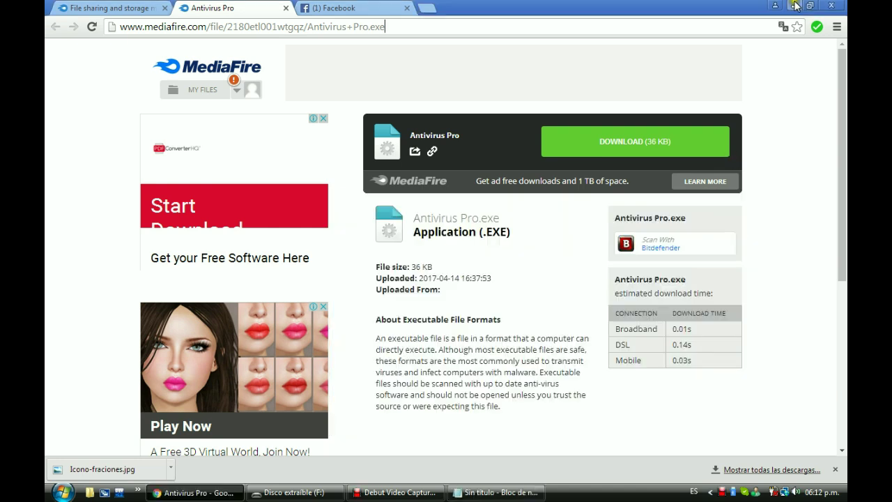
left_click(794, 5)
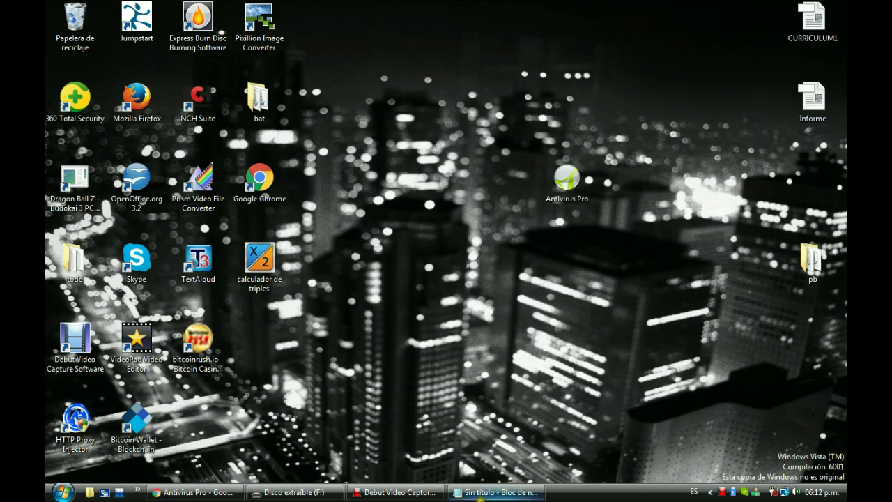
left_click(495, 492)
left_click_drag(567, 179, 512, 105)
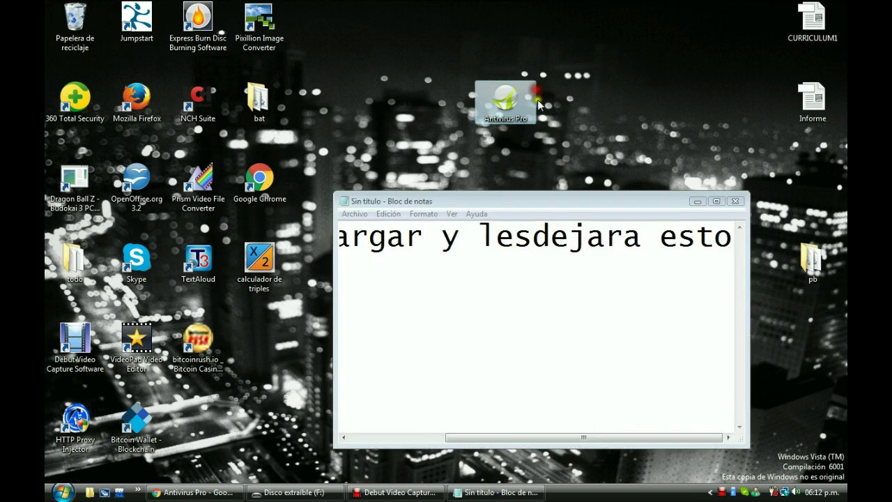
left_click_drag(577, 161, 516, 94)
left_click_drag(434, 53, 401, 34)
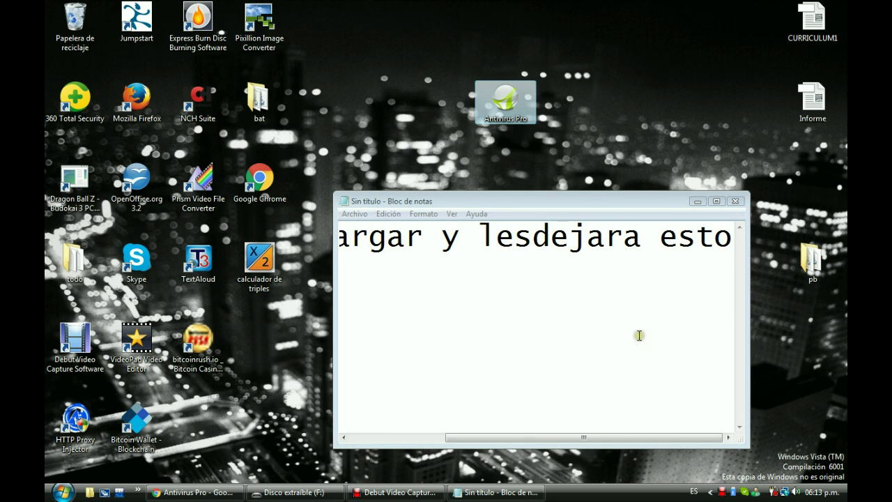
Delete the whole message about downloading the file from the note
left_click(730, 238)
key("BackSpace")
key("BackSpace")
key("BackSpace")
key("BackSpace")
key("BackSpace")
key("BackSpace")
key("BackSpace")
key("BackSpace")
key("BackSpace")
key("BackSpace")
key("BackSpace")
key("BackSpace")
key("BackSpace")
key("BackSpace")
key("BackSpace")
key("BackSpace")
key("BackSpace")
key("BackSpace")
key("BackSpace")
key("BackSpace")
Write "ese es el entivirus y ahora lo provamos" in the note
type("ese es el entivi")
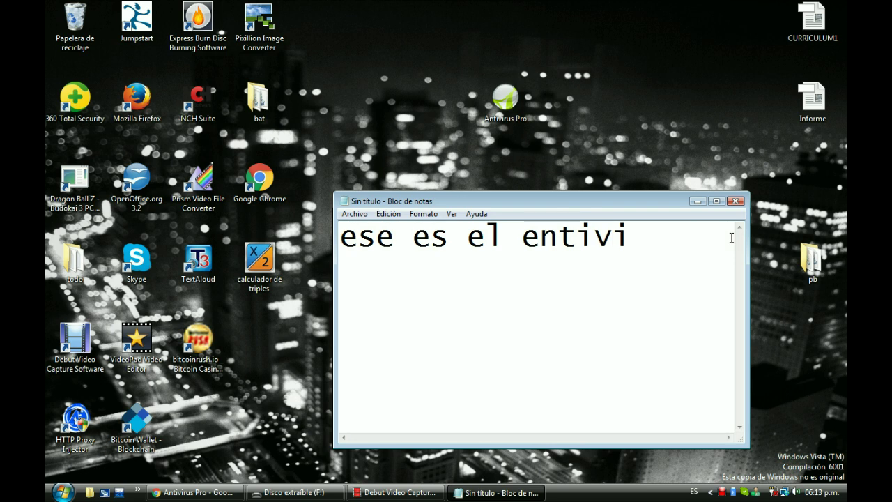
type("rus ")
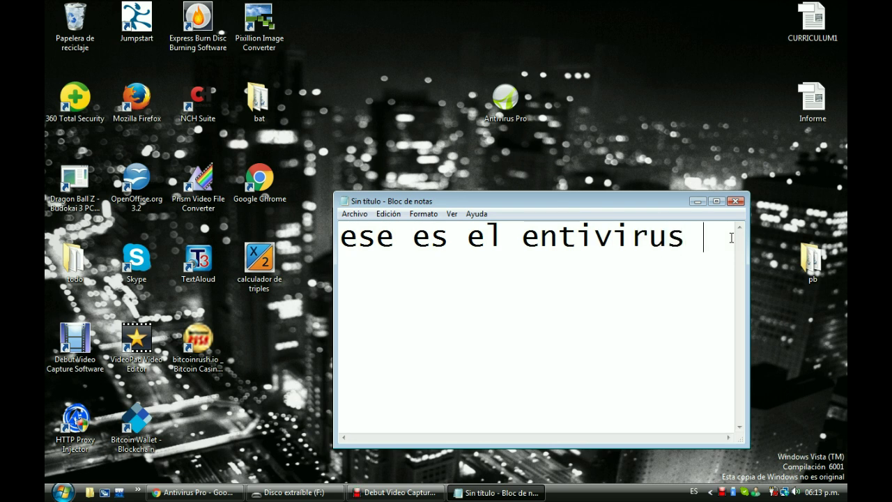
type("y")
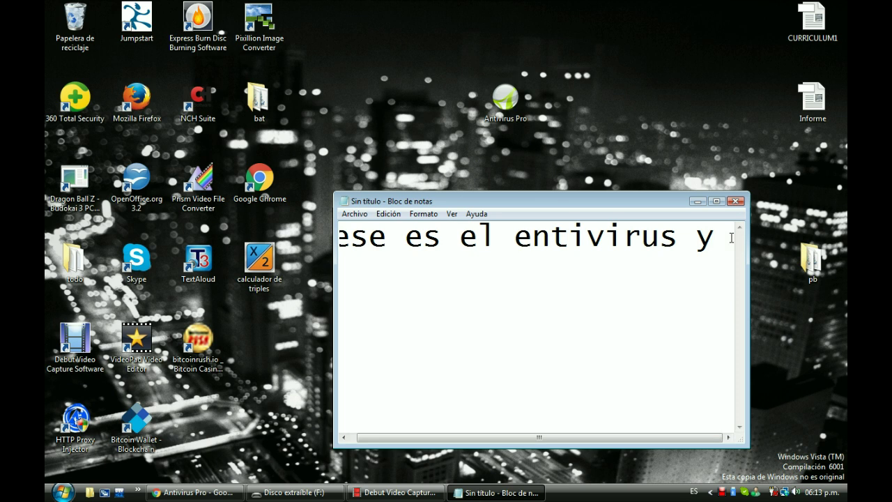
type(" ahora ")
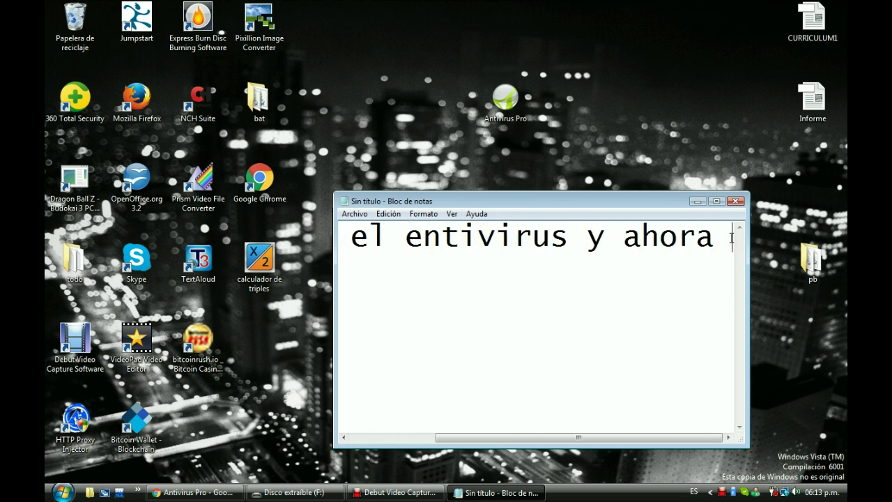
type("lo provamos")
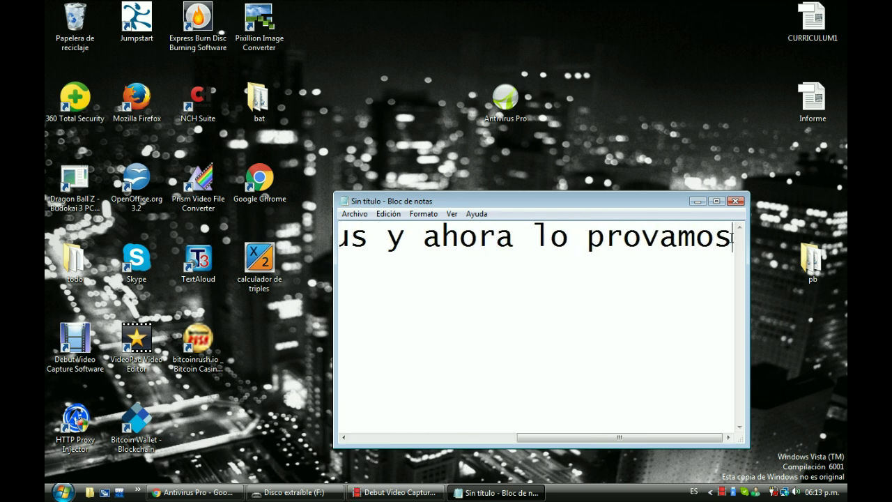
Delete the whole sentence about trying out the antivirus
key("BackSpace")
key("BackSpace")
key("BackSpace")
key("BackSpace")
key("BackSpace")
key("BackSpace")
key("BackSpace")
key("BackSpace")
key("BackSpace")
key("BackSpace")
key("BackSpace")
key("BackSpace")
key("BackSpace")
key("BackSpace")
key("BackSpace")
key("BackSpace")
key("BackSpace")
key("BackSpace")
key("BackSpace")
key("BackSpace")
key("BackSpace")
key("BackSpace")
key("BackSpace")
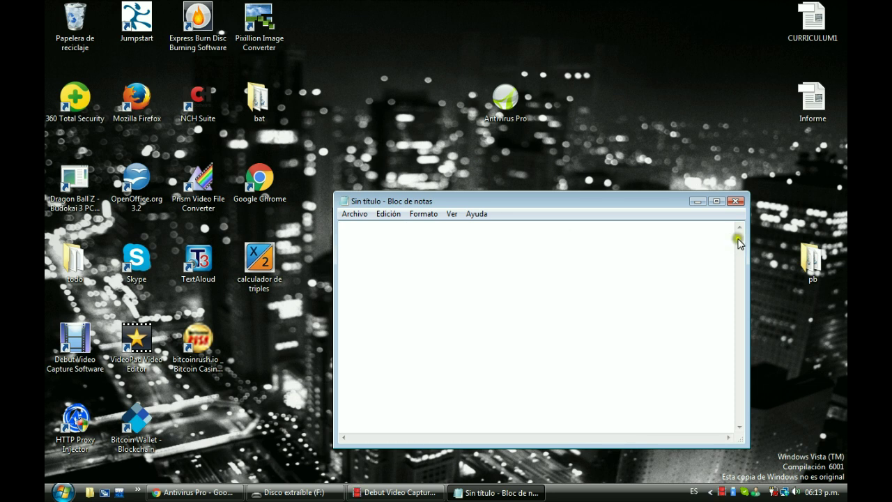
Minimize the note and close the Disco extraíble (F:) window
left_click(698, 203)
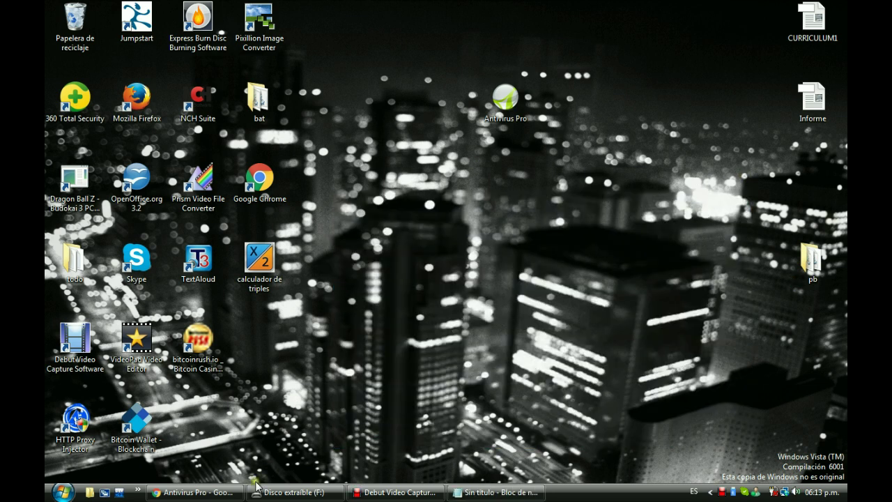
right_click(304, 493)
left_click(315, 482)
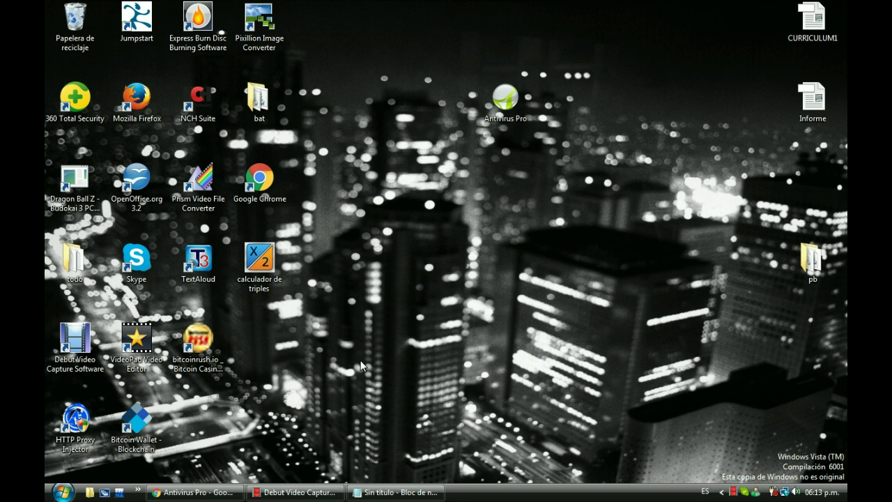
Bring back the note and write "esperamos" in it
left_click(396, 493)
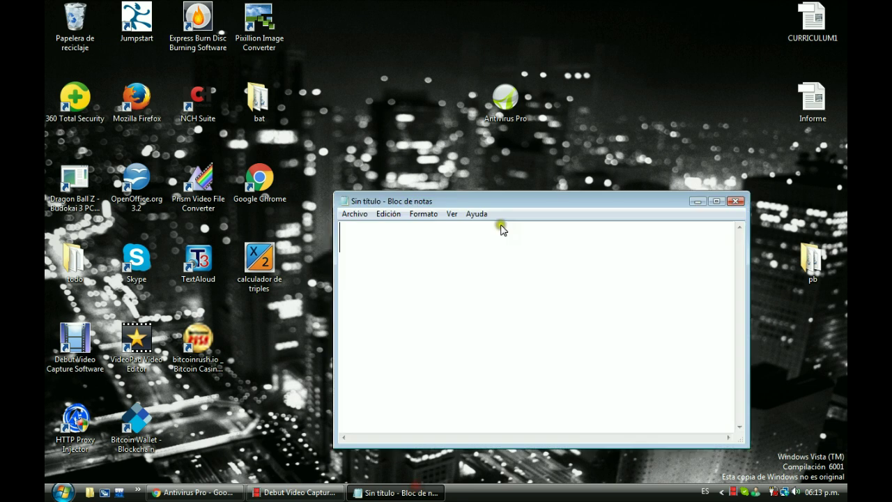
type("esperamos")
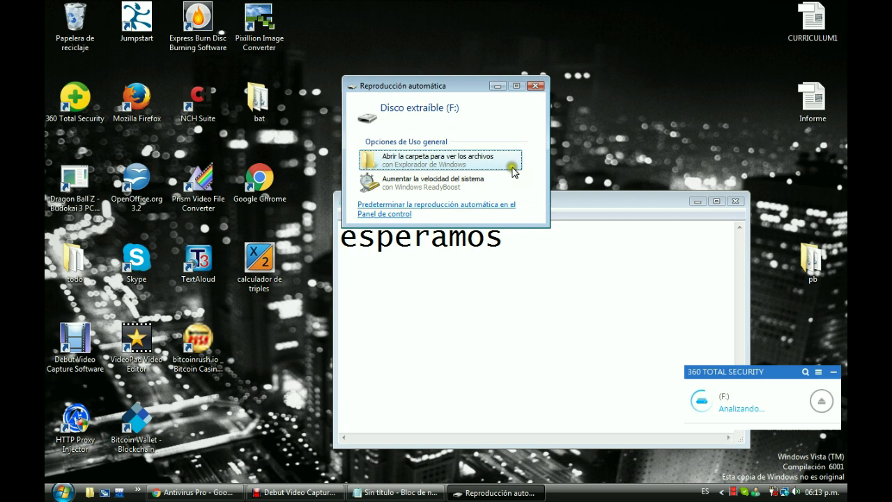
Close the AutoPlay dialog for drive F: and move the note away from the 360 Total Security panel
left_click(534, 86)
left_click(521, 241)
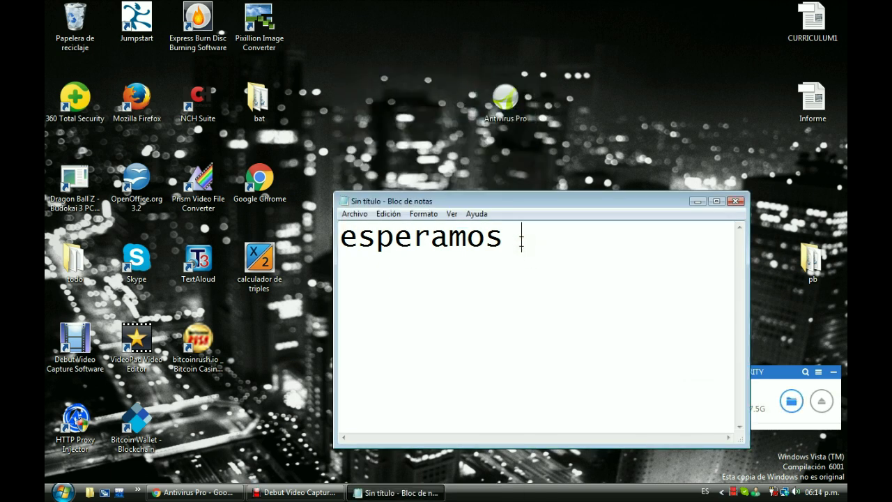
left_click_drag(544, 202, 407, 193)
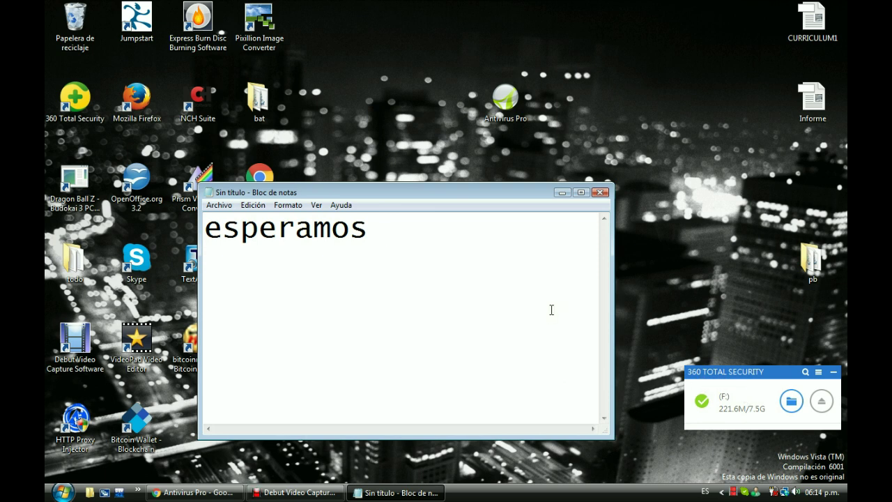
Delete the word "esperamos" from the note
key("BackSpace")
key("BackSpace")
key("BackSpace")
key("BackSpace")
key("BackSpace")
key("BackSpace")
key("BackSpace")
key("BackSpace")
key("BackSpace")
Write "mi entivirus dice que esta limpio pero es mentira" in the note
type("mi ")
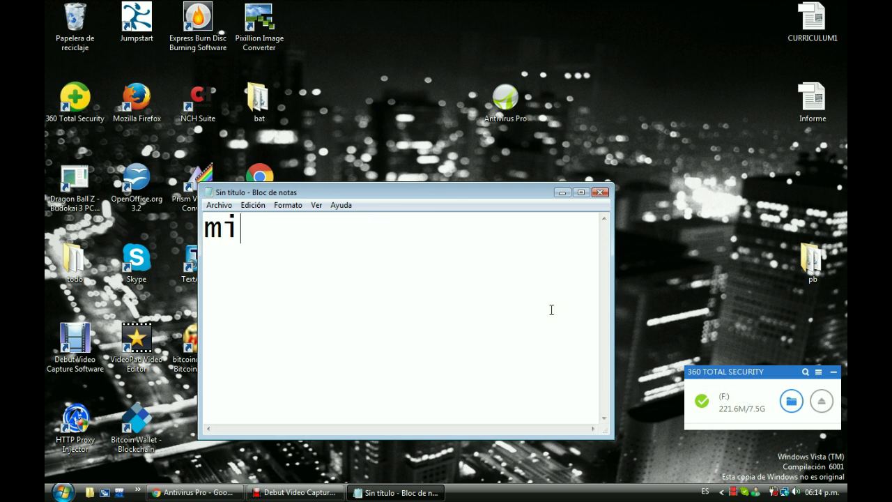
type("enti")
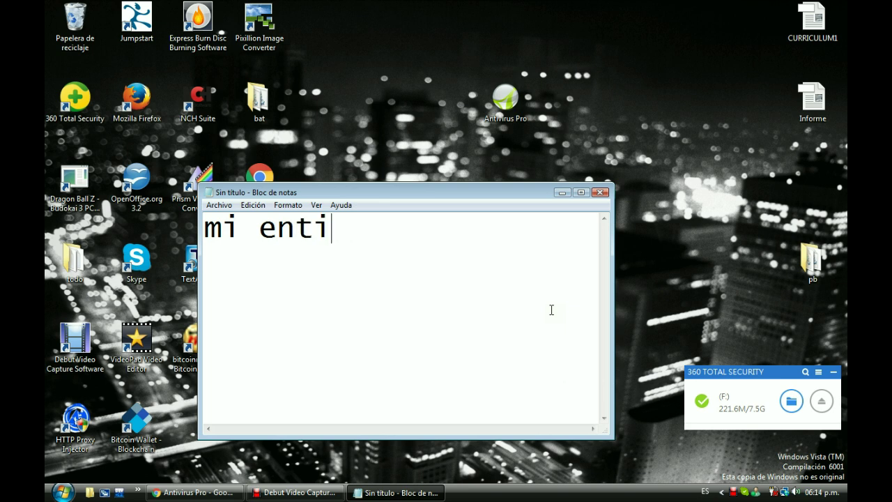
type("virus d")
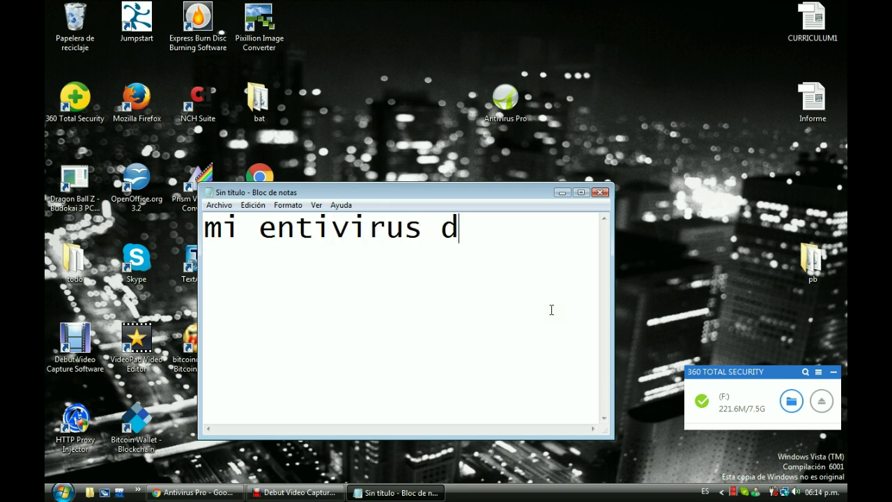
type("ice que ")
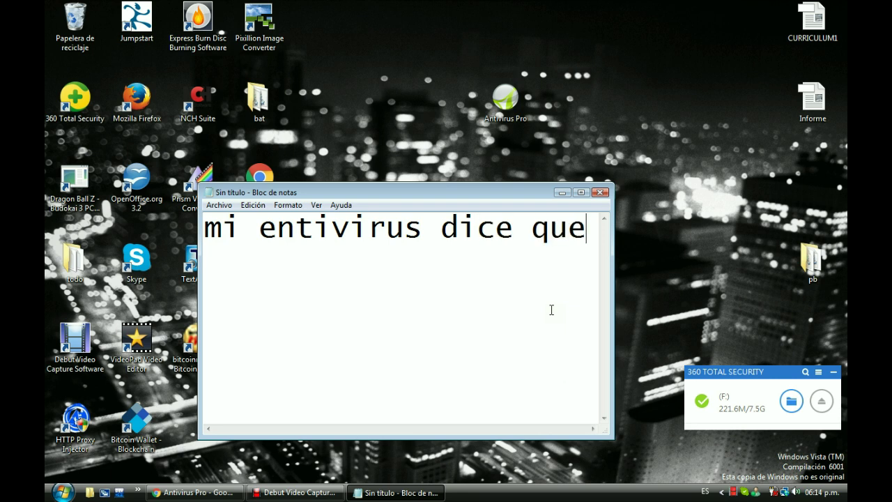
type("esta l")
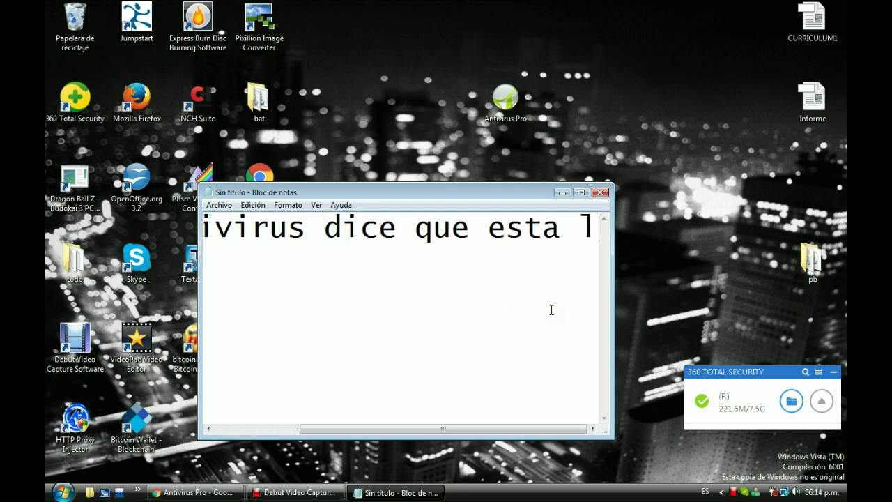
type("impi")
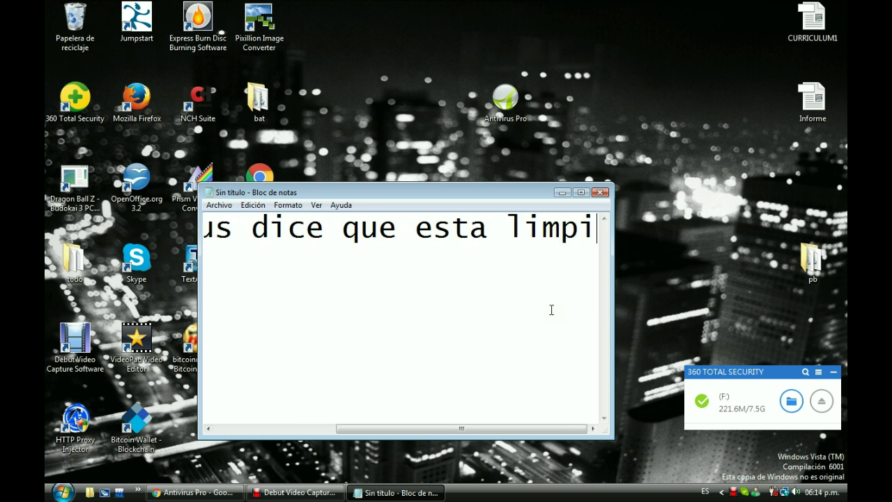
type("o per")
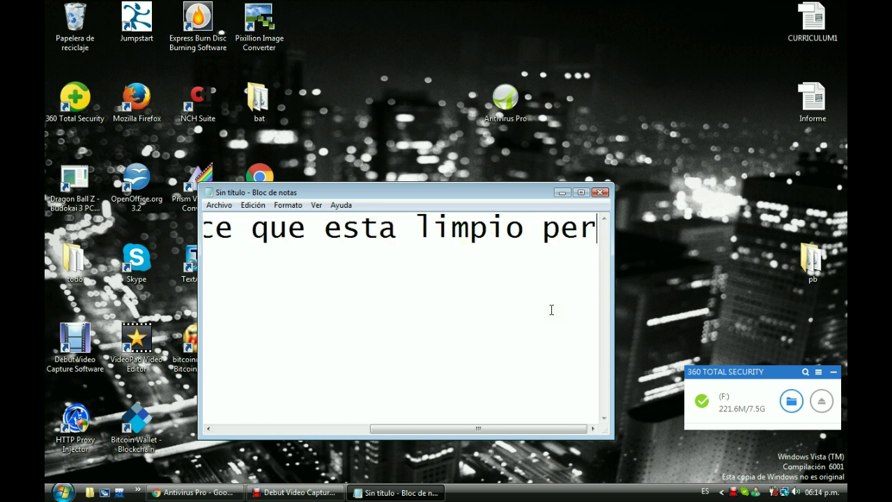
type("o es men")
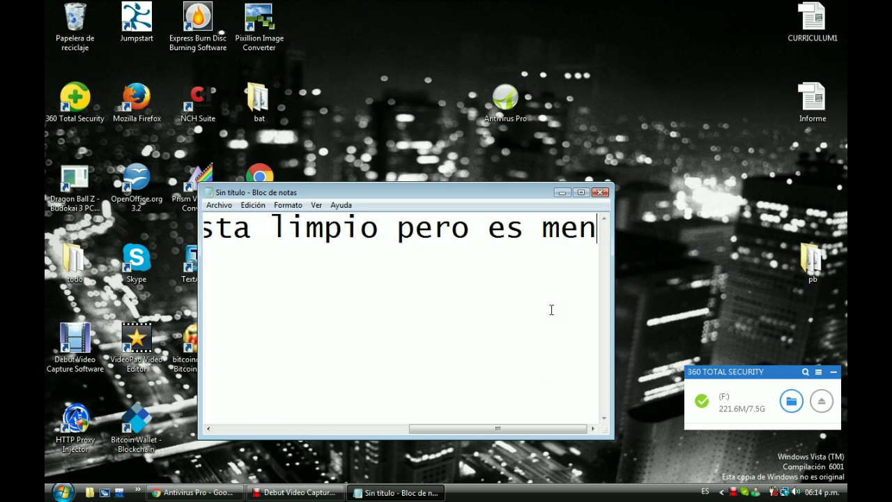
type("tira")
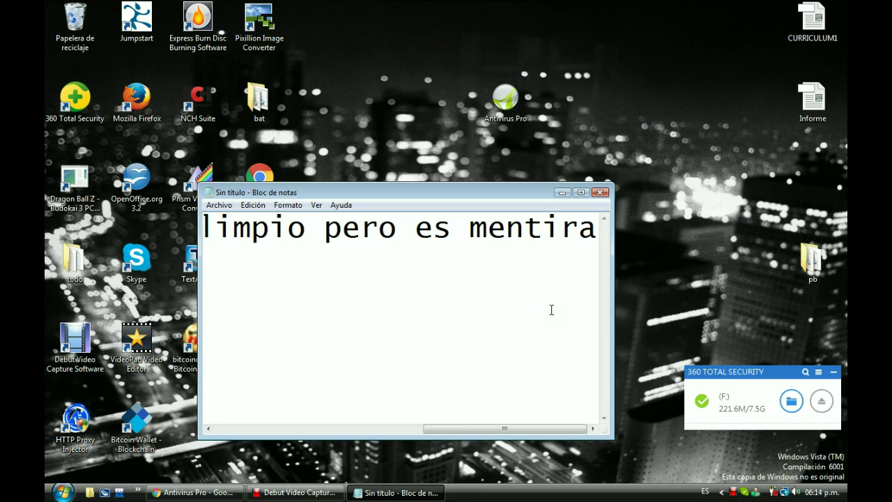
Clear the message about the drive being reported as clean from the note
key("BackSpace")
key("BackSpace")
key("BackSpace")
key("BackSpace")
key("BackSpace")
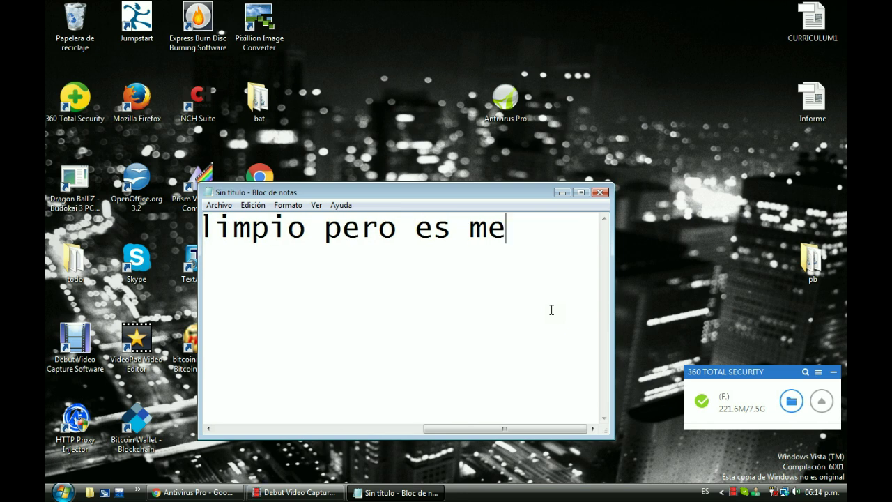
key("Home")
key("ctrl+a")
key("Delete")
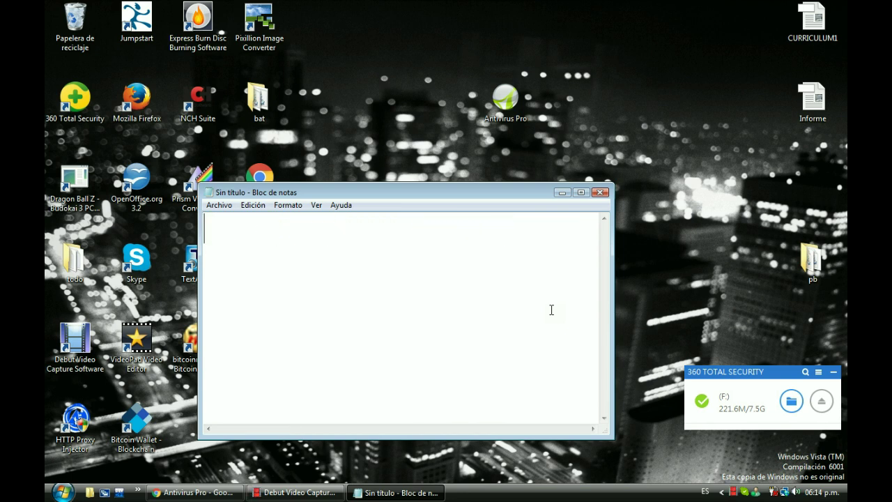
Open drive F: from the 360 Total Security panel and place the note below the Removable Drive (8GB) shortcut
left_click(792, 403)
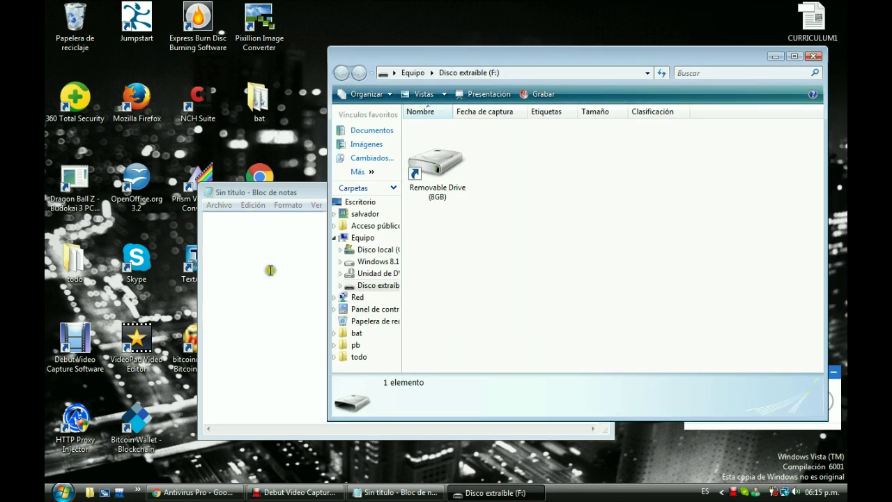
left_click(269, 235)
left_click_drag(307, 190, 403, 258)
Write "este es el virus" in the note below the Removable Drive (8GB) shortcut
type("este e")
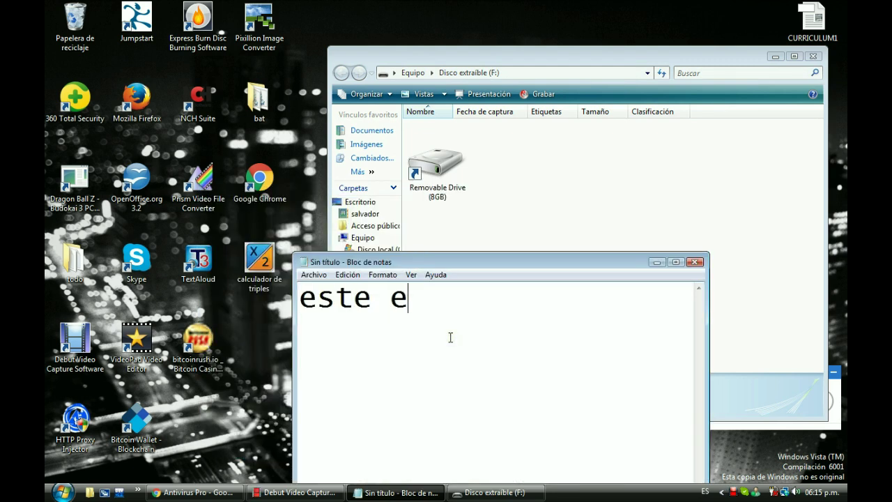
type("s el vi")
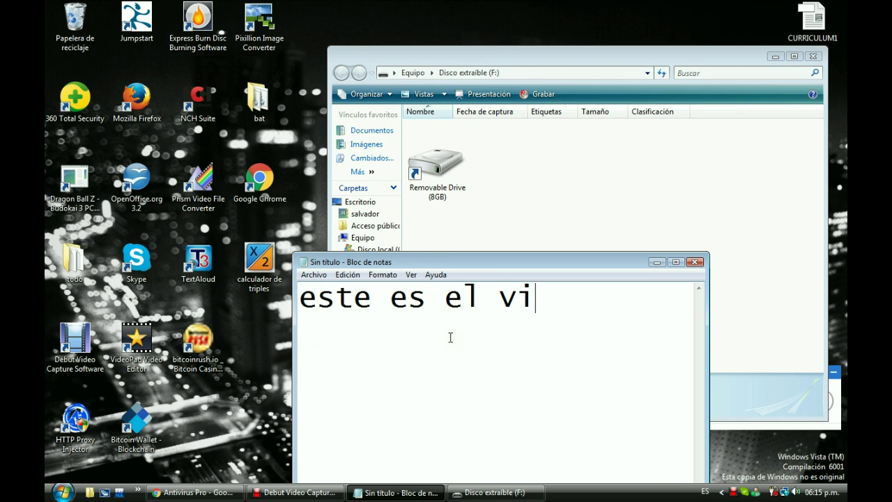
type("rus")
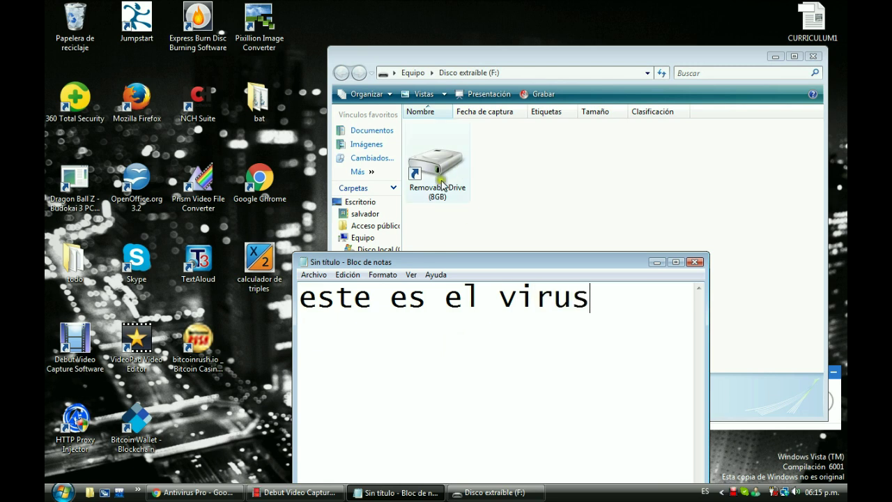
Clear the message "este es el virus" from the note
key("BackSpace")
key("BackSpace")
key("BackSpace")
key("BackSpace")
key("BackSpace")
key("BackSpace")
key("BackSpace")
key("BackSpace")
key("BackSpace")
key("BackSpace")
key("BackSpace")
key("BackSpace")
key("BackSpace")
key("BackSpace")
key("BackSpace")
key("BackSpace")
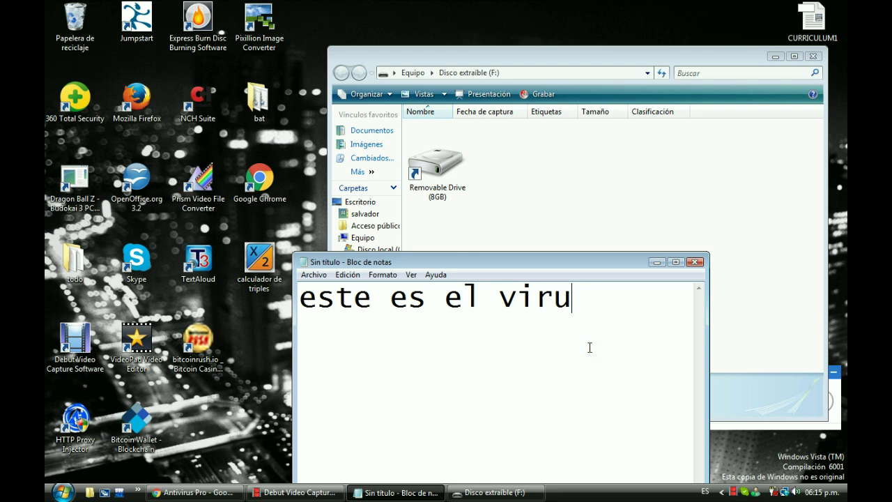
Write "crea y pone todo en acceso directo" in the note
type("Crea")
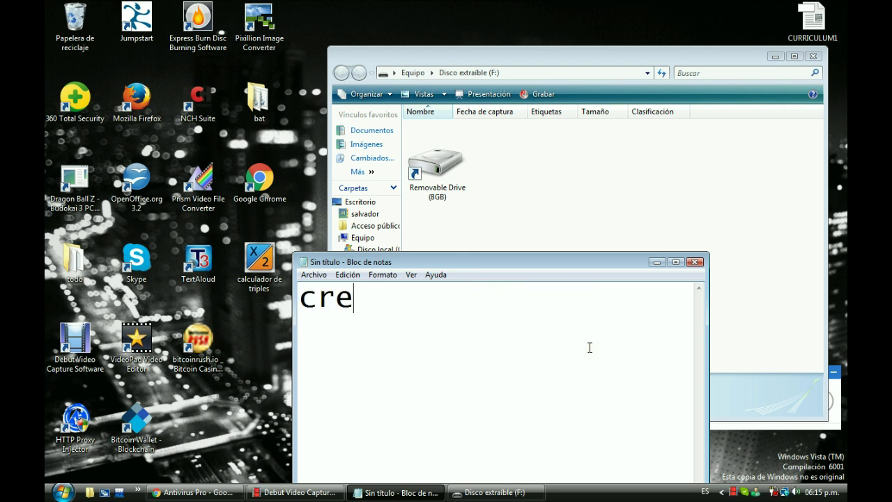
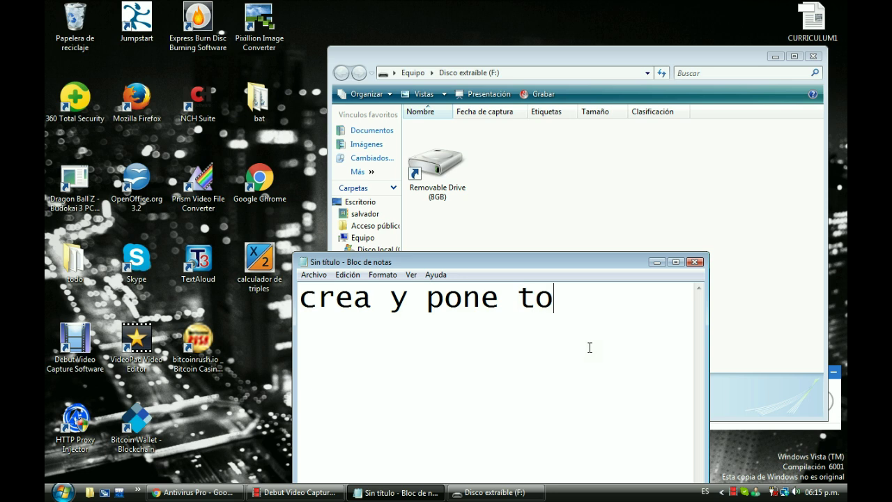
type("do en a")
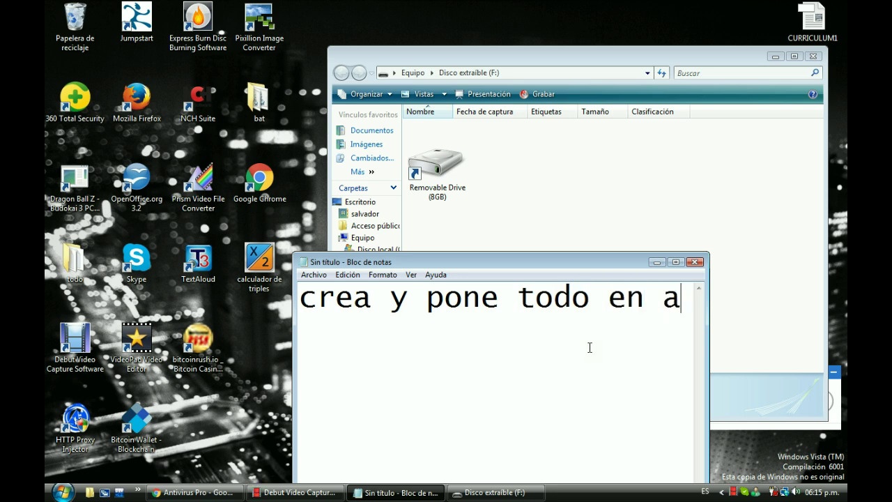
type("cceso ")
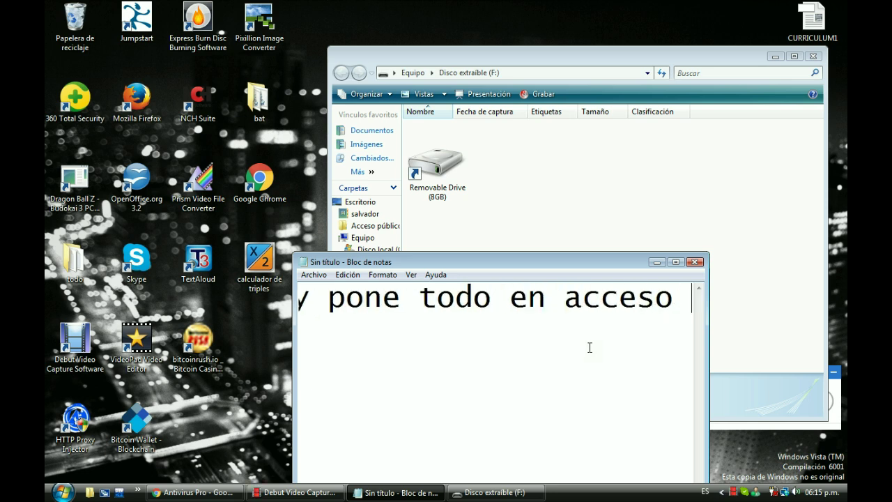
type("direc")
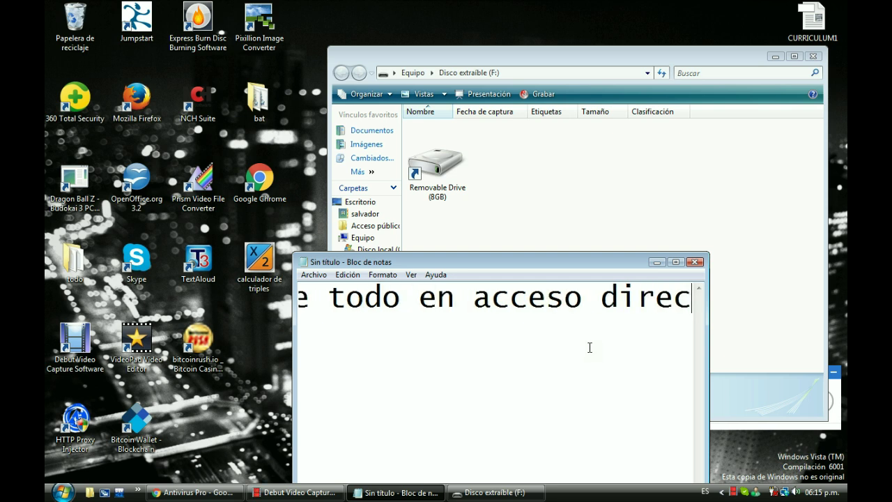
type("o")
key("BackSpace")
type("to")
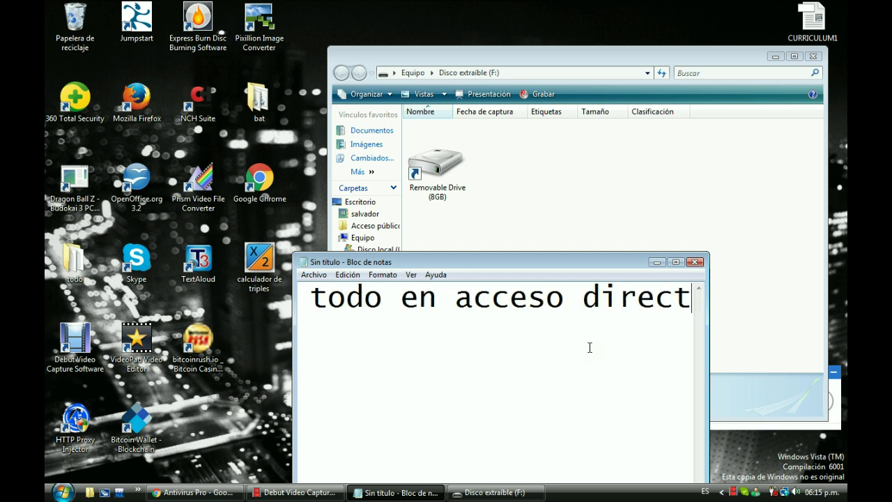
Clear the message about everything being turned into a shortcut from the note
key("BackSpace")
key("BackSpace")
key("BackSpace")
key("BackSpace")
key("BackSpace")
key("BackSpace")
key("BackSpace")
key("BackSpace")
key("BackSpace")
key("BackSpace")
key("BackSpace")
key("BackSpace")
key("BackSpace")
key("BackSpace")
key("BackSpace")
key("BackSpace")
key("BackSpace")
key("BackSpace")
key("BackSpace")
key("BackSpace")
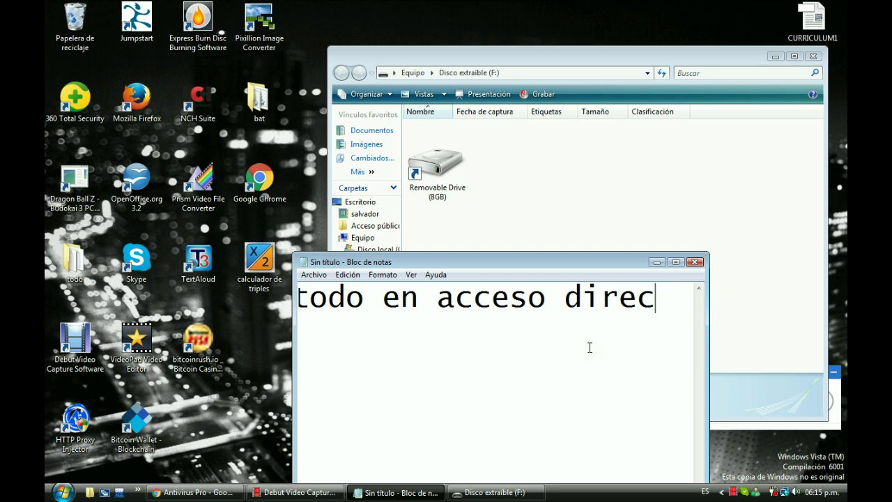
type("cre")
key("BackSpace")
key("BackSpace")
key("BackSpace")
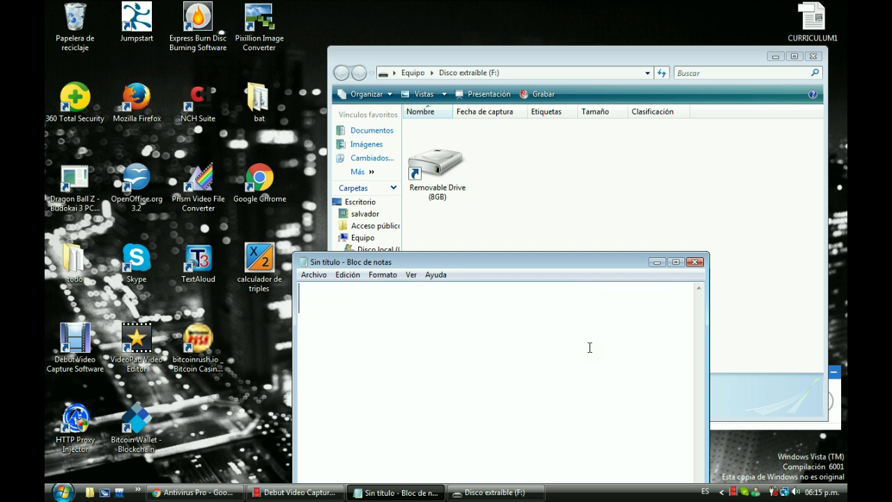
Write "bueno ahora vamos a borrar el virus" in the note
type("V")
key("BackSpace")
type("bueno a")
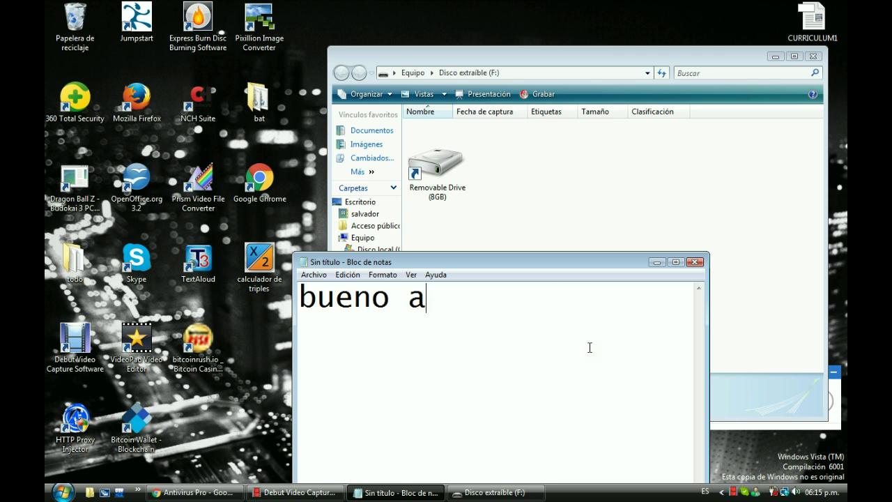
type("hor")
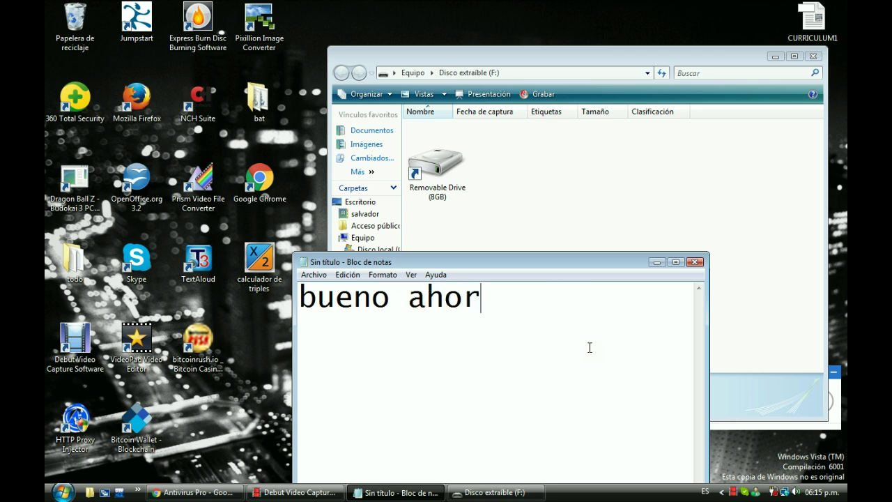
type("a va")
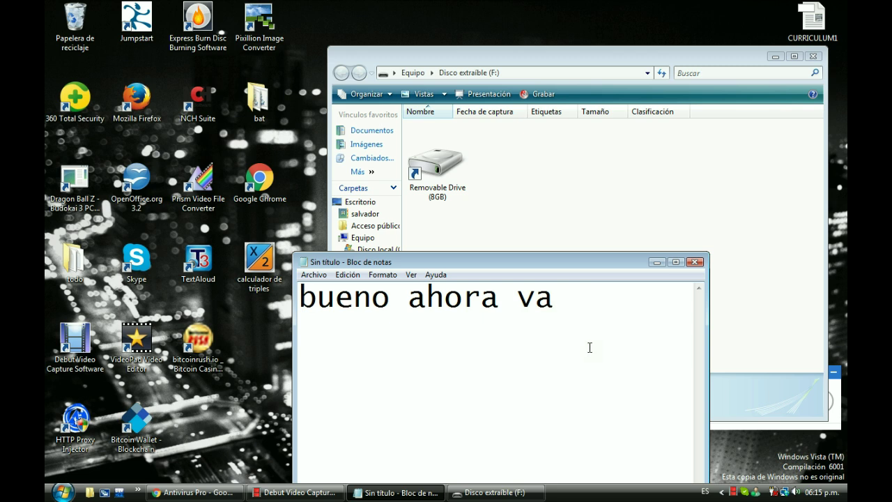
type("mos a ")
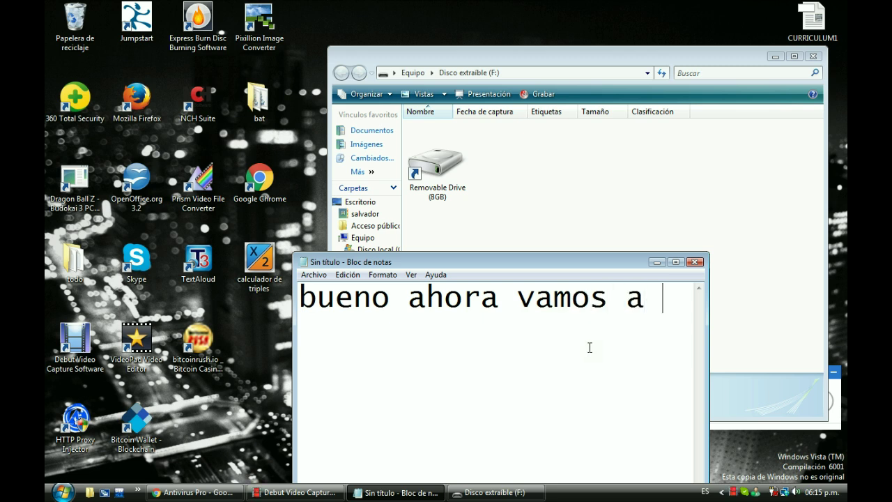
type("borr")
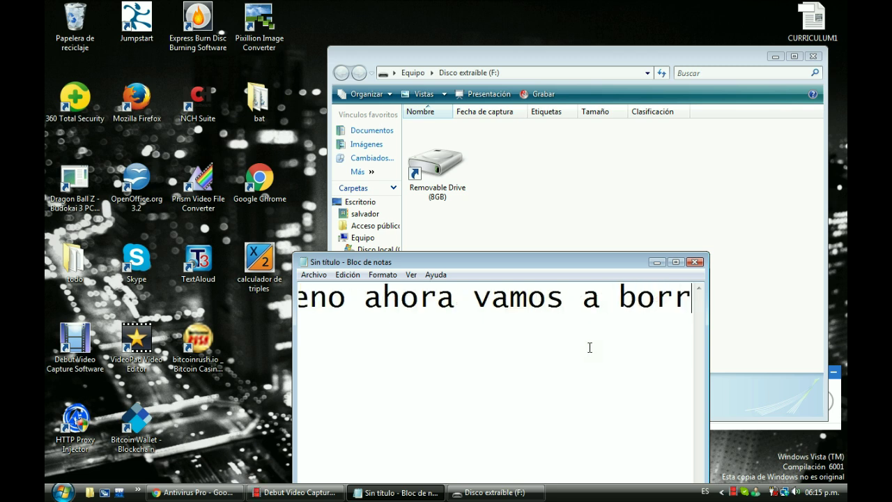
type("ar el v")
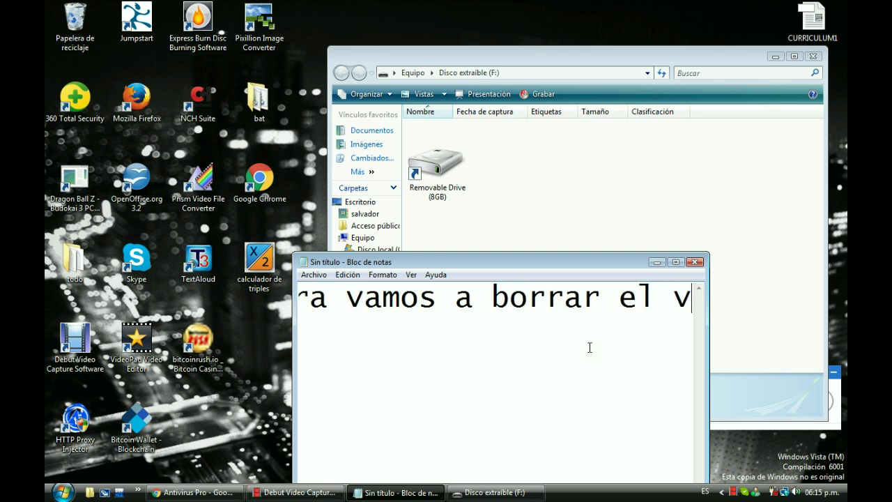
type("irus")
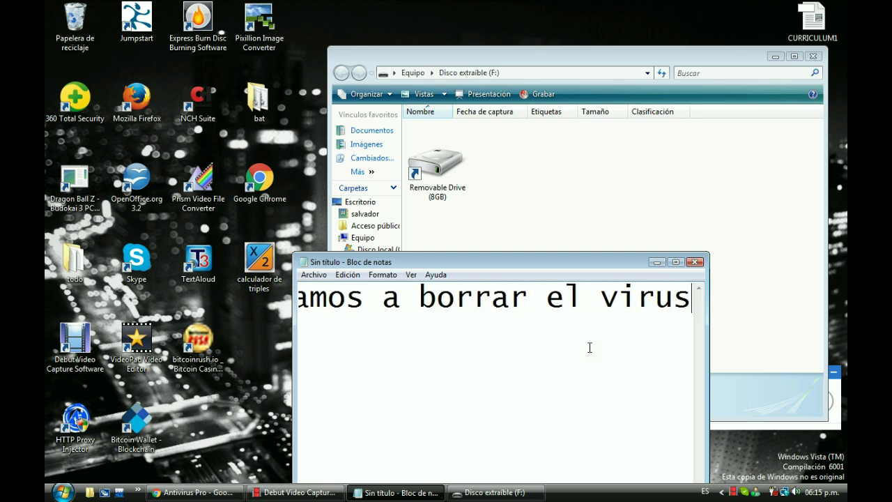
Clear the message about deleting the virus from the note
key("BackSpace")
key("BackSpace")
key("BackSpace")
key("BackSpace")
key("BackSpace")
key("BackSpace")
key("BackSpace")
key("BackSpace")
key("BackSpace")
key("BackSpace")
key("BackSpace")
key("BackSpace")
key("BackSpace")
key("BackSpace")
key("BackSpace")
key("BackSpace")
key("BackSpace")
key("BackSpace")
key("BackSpace")
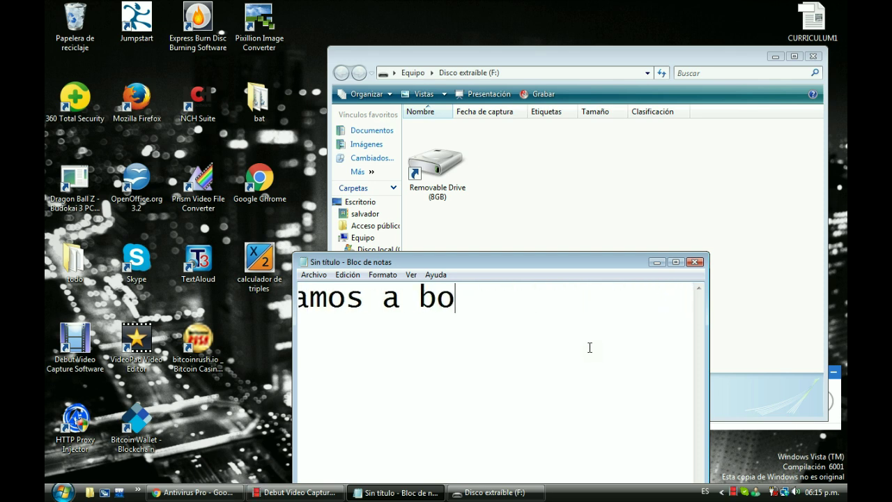
key("BackSpace")
key("BackSpace")
key("BackSpace")
key("BackSpace")
key("BackSpace")
key("BackSpace")
key("BackSpace")
key("BackSpace")
key("BackSpace")
key("BackSpace")
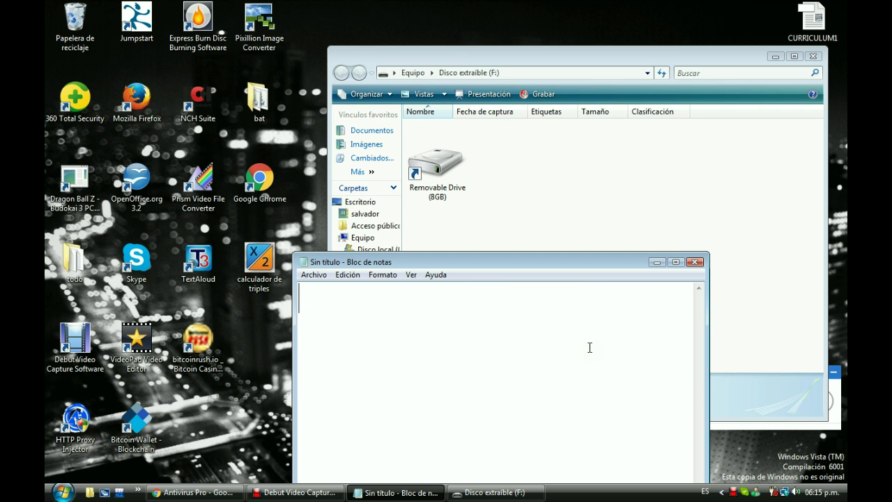
Minimize the note, close the drive F: window and launch Antivirus Pro from the desktop, placing its window nearer the middle of the desktop
left_click(695, 263)
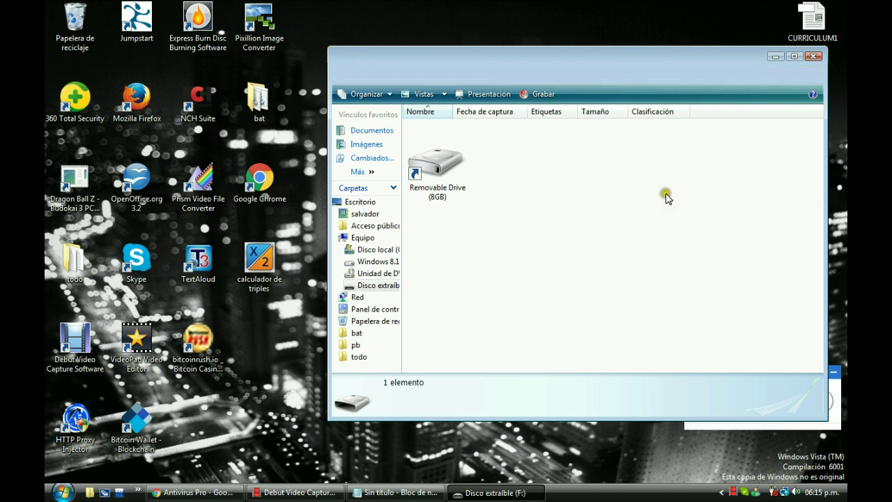
key("alt+F4")
left_click(507, 113)
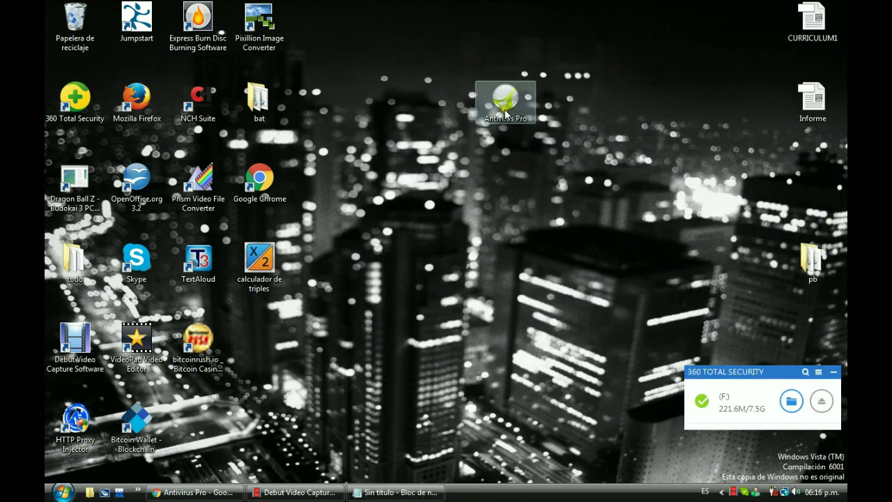
double_click(506, 113)
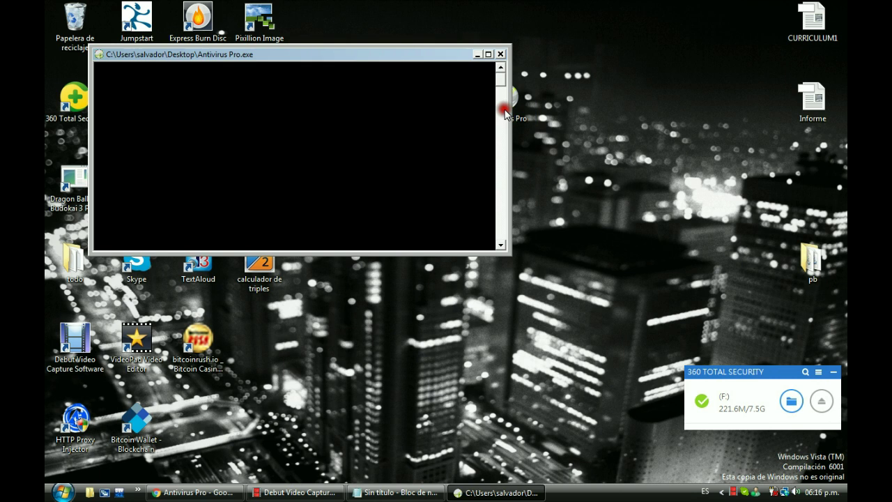
left_click_drag(434, 55, 581, 52)
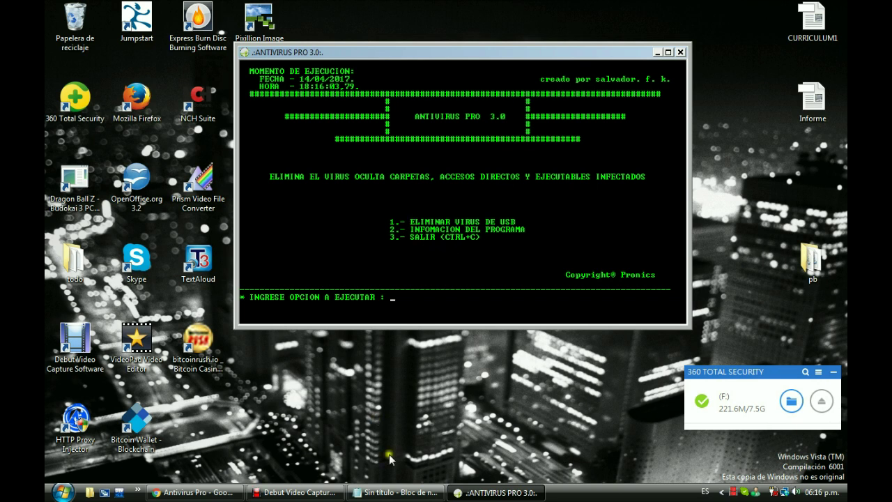
Bring back the note and write "seleccionamos y damos enter" in it
left_click(396, 492)
left_click(400, 387)
type("seleccio")
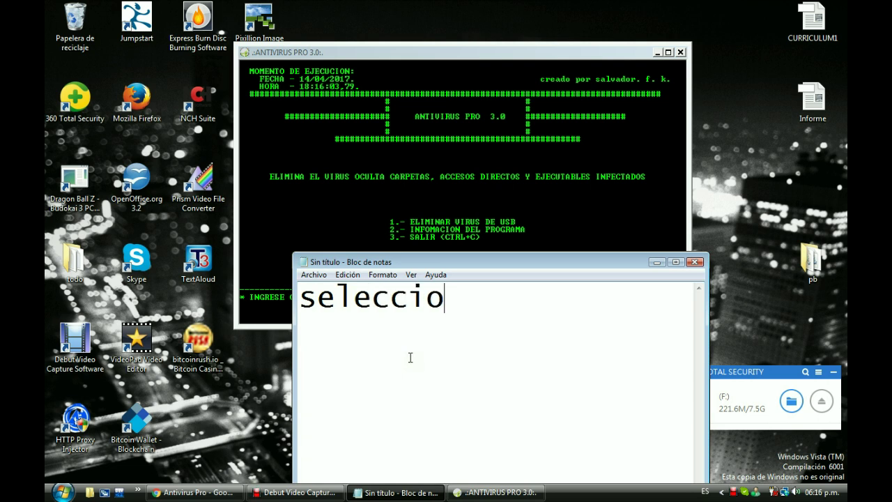
type("namos ")
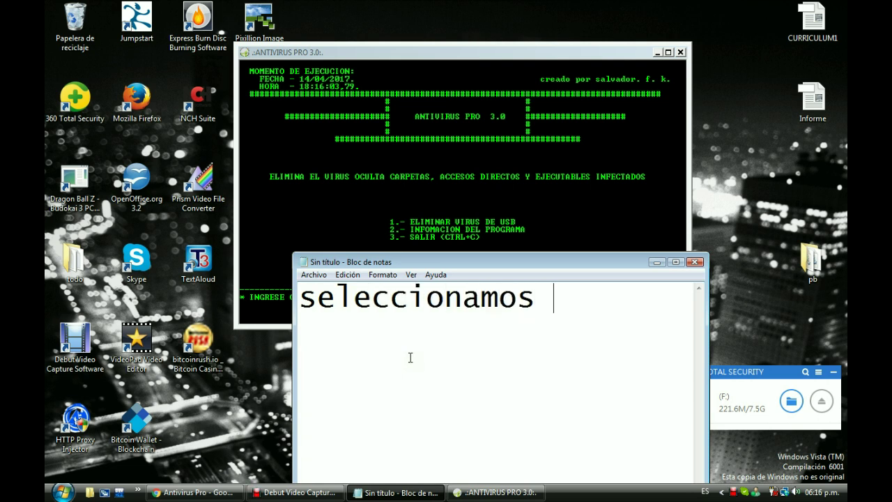
type("y da")
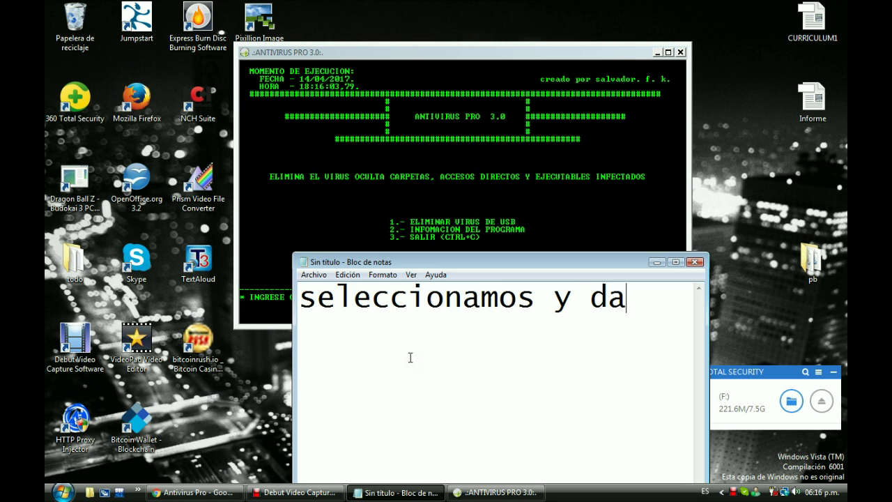
type("mos enter")
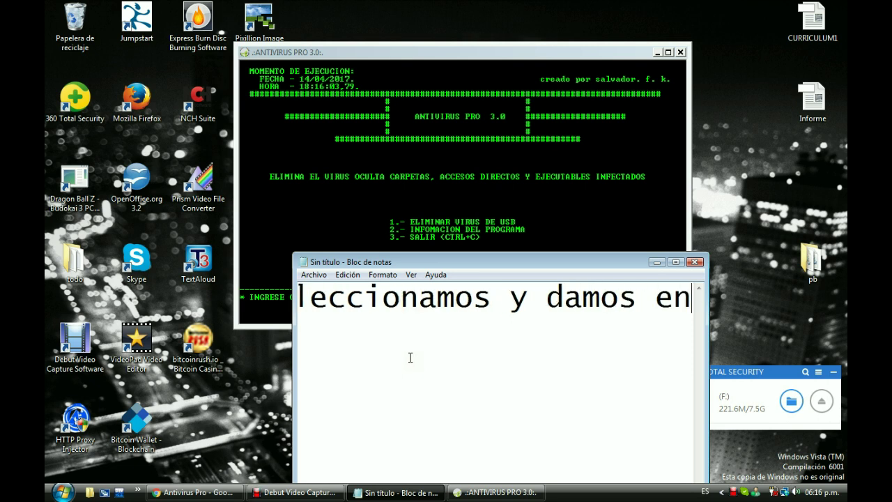
Clear the message about selecting an option from the note
key("BackSpace")
key("BackSpace")
key("BackSpace")
key("BackSpace")
key("BackSpace")
key("BackSpace")
key("BackSpace")
key("BackSpace")
key("BackSpace")
key("BackSpace")
key("BackSpace")
key("BackSpace")
key("BackSpace")
key("BackSpace")
key("BackSpace")
key("BackSpace")
key("BackSpace")
key("BackSpace")
key("BackSpace")
key("BackSpace")
key("BackSpace")
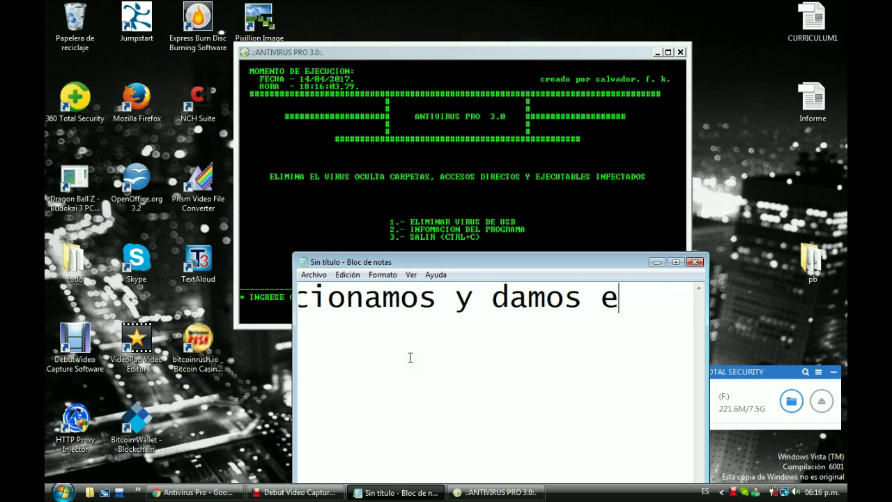
Run option 1, ELIMINAR VIRUS DE USB, in Antivirus Pro 3.0
left_click(456, 229)
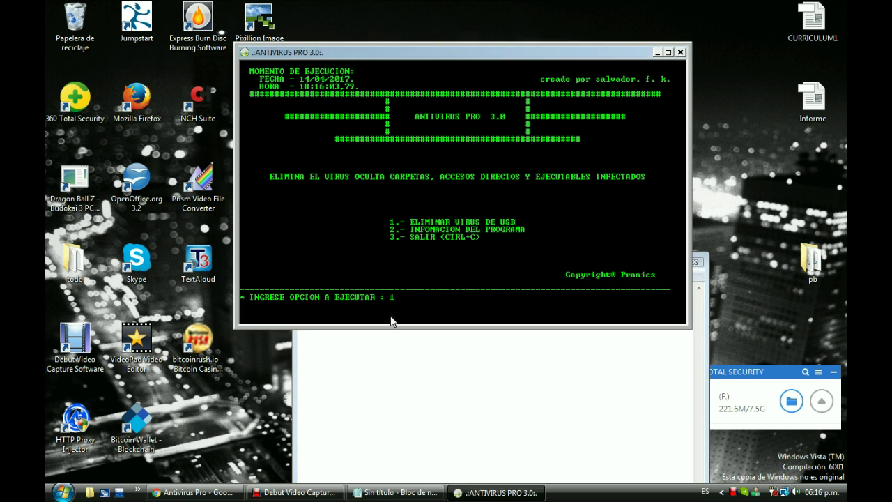
key("Return")
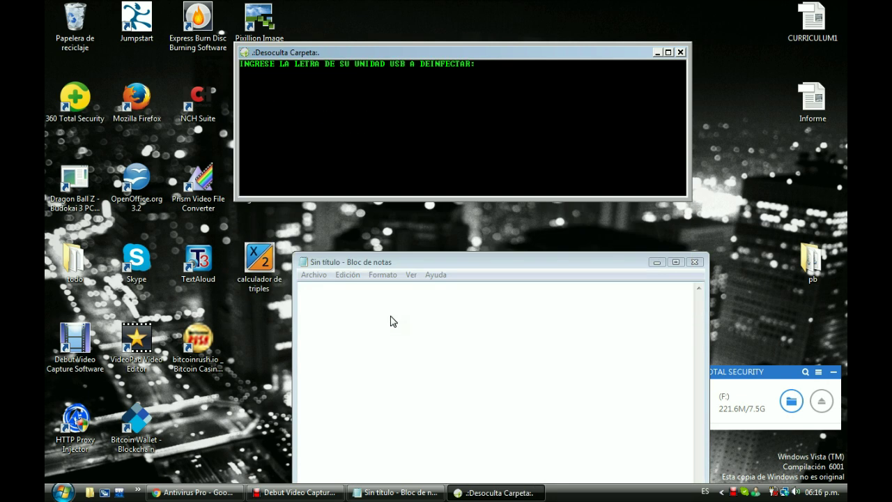
Move the note slightly higher and write "ingresa la letra de la unidad infectada y presiona enter" in it
left_click_drag(428, 258, 424, 239)
type("in")
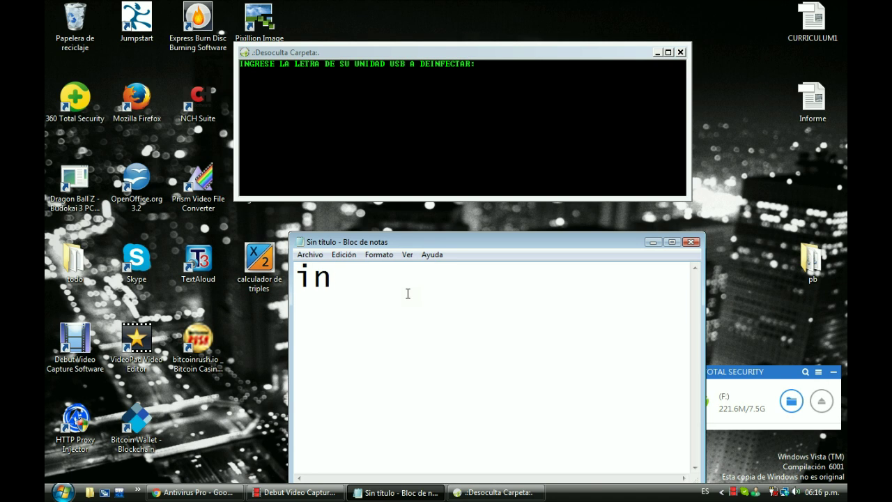
type("gresa la letra")
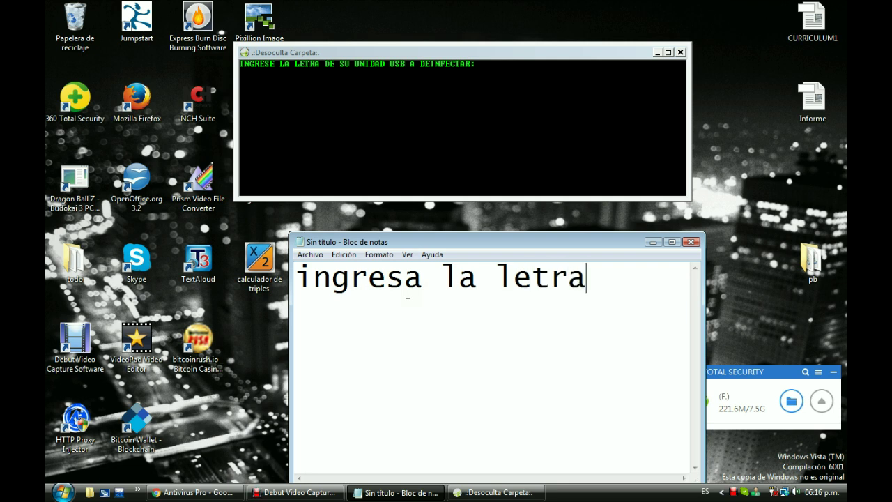
type(" de la ")
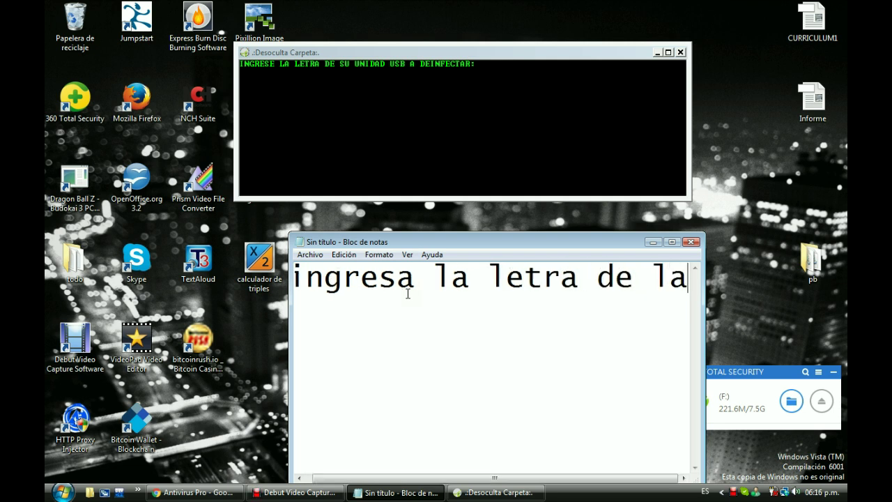
type("unida")
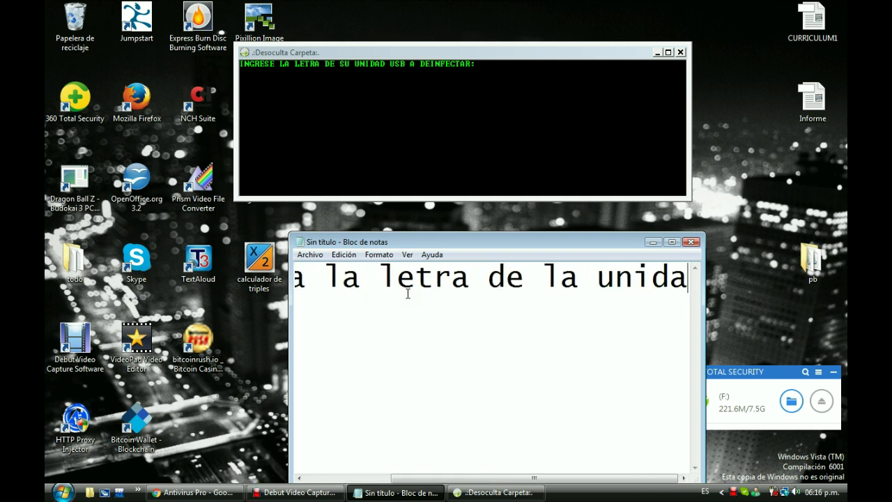
type("d in")
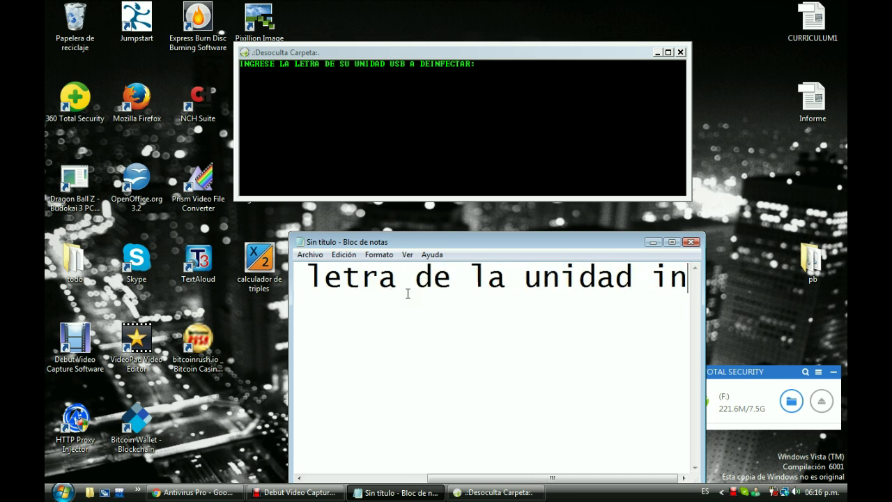
type("fec")
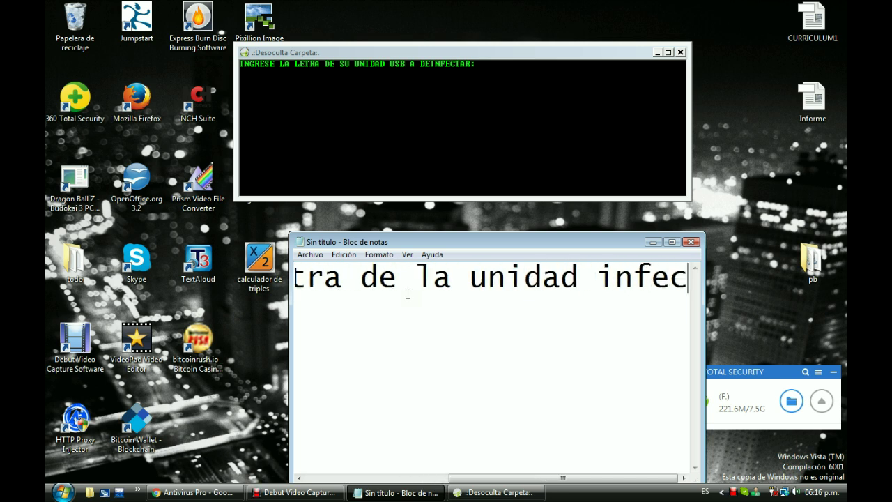
type("tada y ")
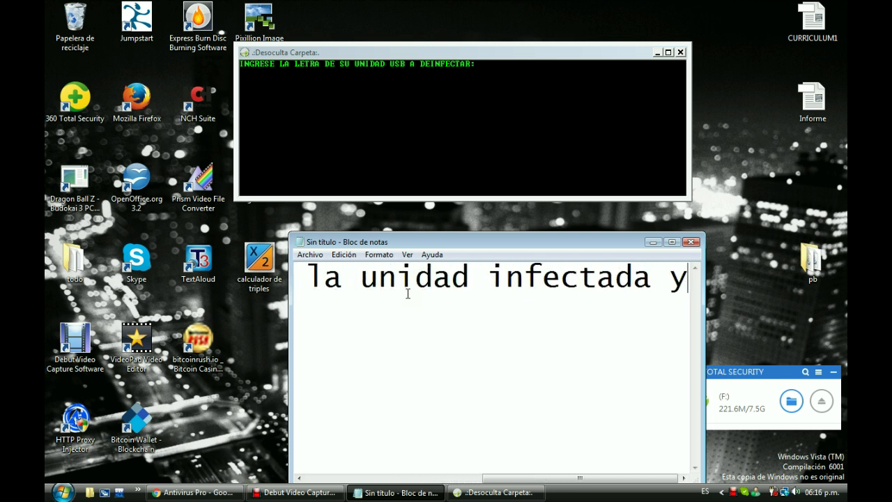
type("pre")
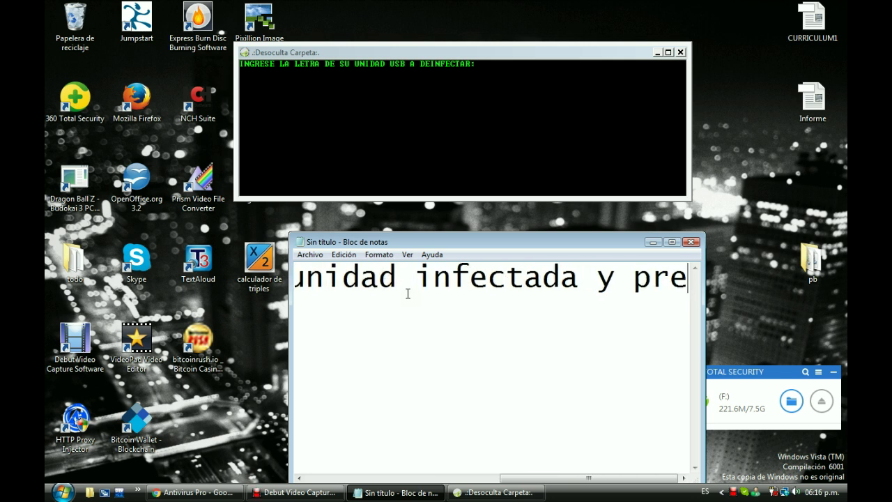
type("siona enter")
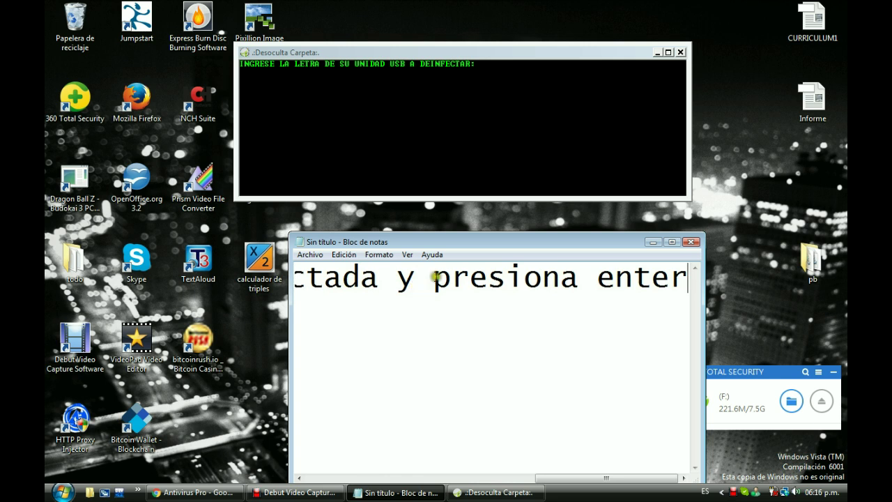
Open Equipo to point out the letter of the removable disk (F:), view the drive's contents and return to Equipo
left_click(541, 173)
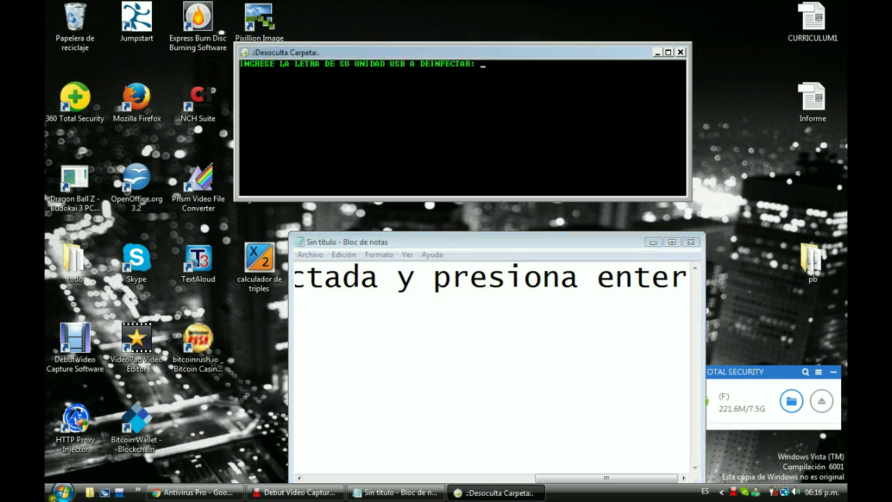
key("super")
left_click(225, 344)
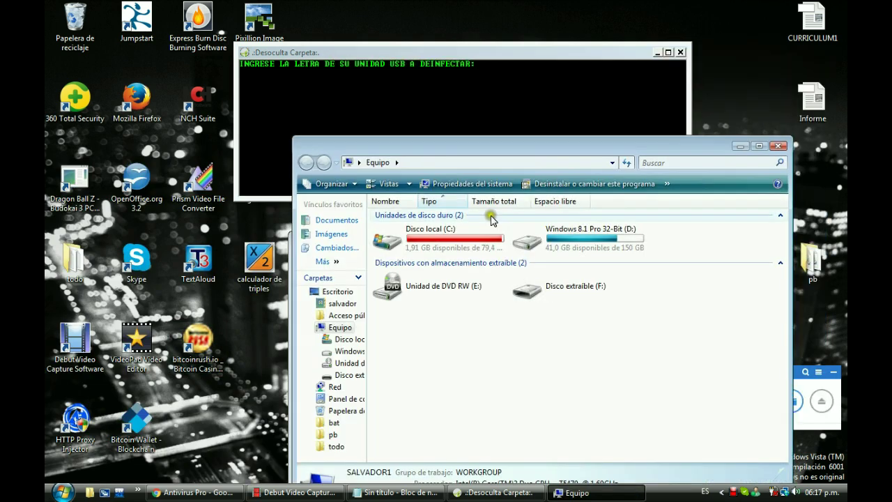
left_click(558, 292)
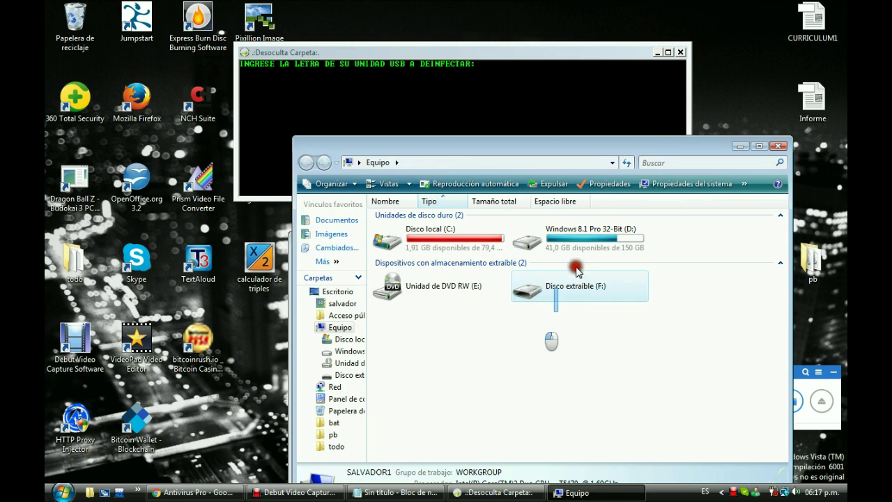
left_click(547, 307)
left_click(547, 289)
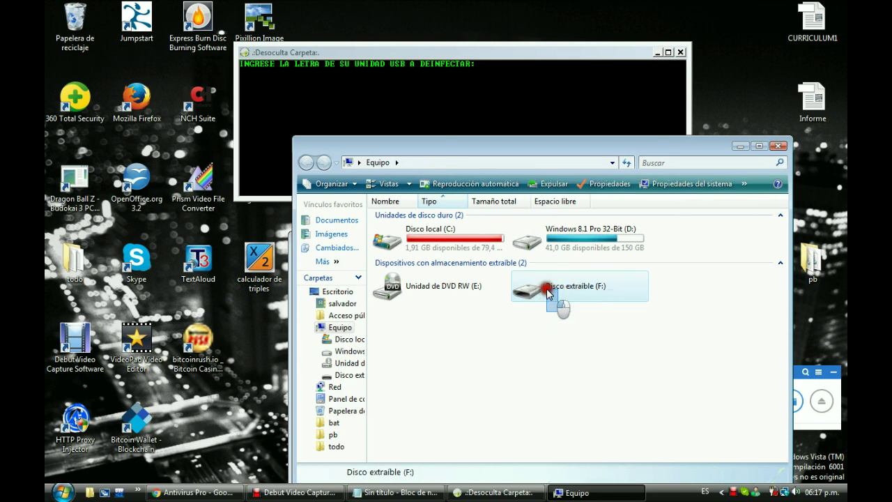
left_click(577, 318)
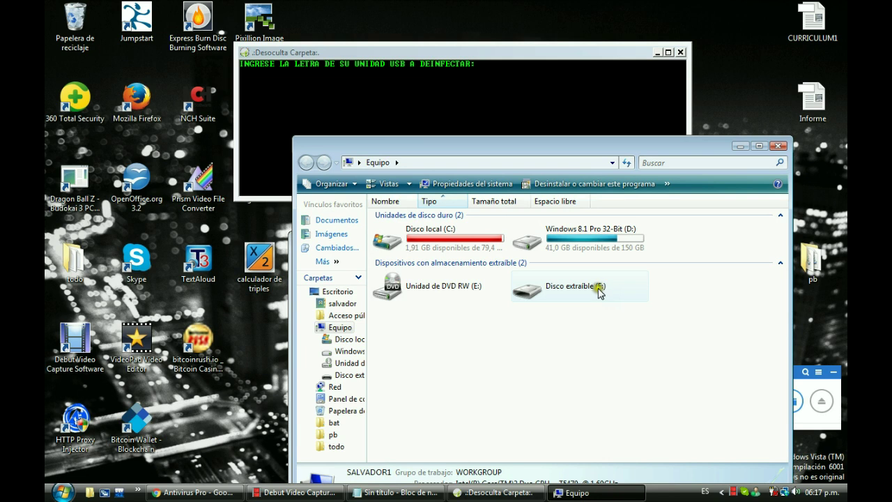
double_click(599, 292)
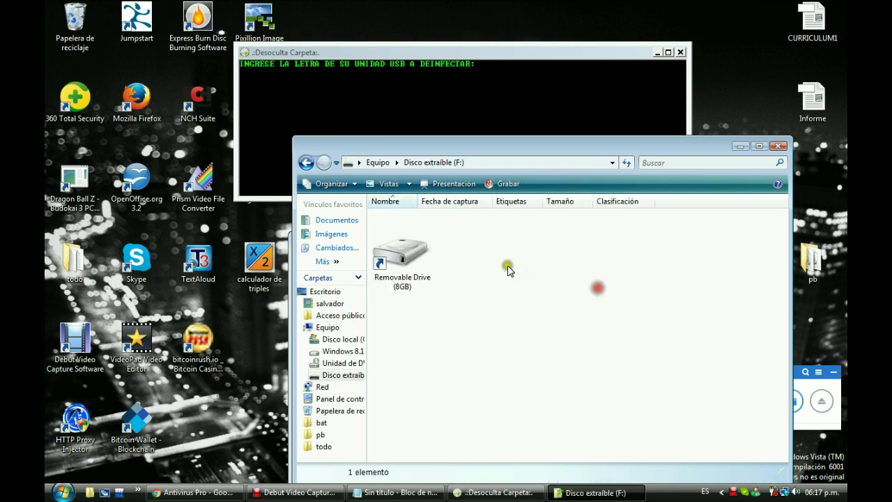
left_click(306, 162)
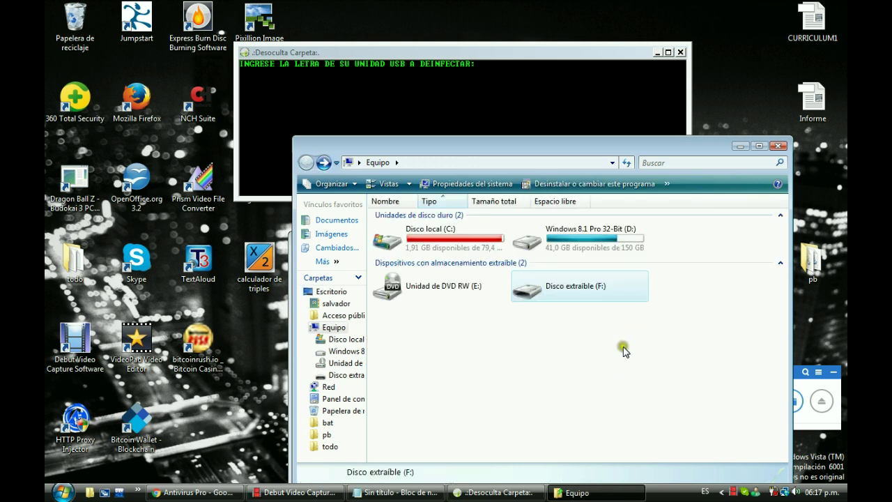
left_click_drag(624, 350, 565, 313)
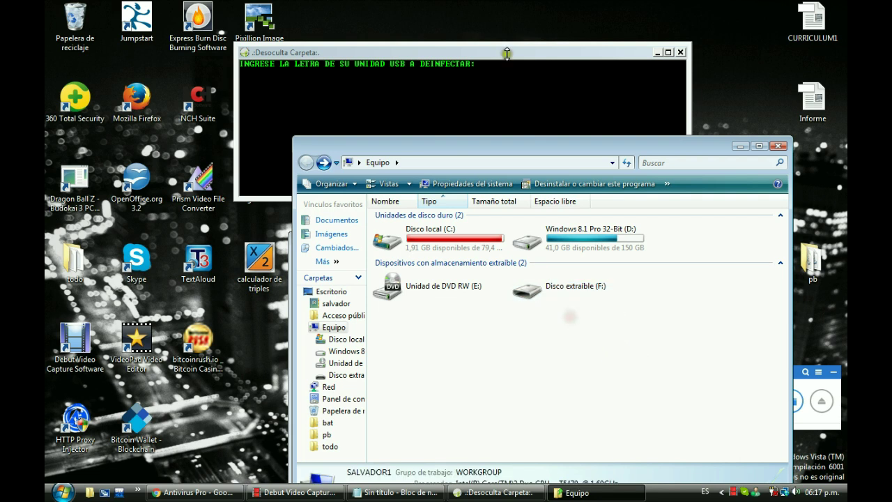
Enter f as the USB drive letter to disinfect in the console, run the cleanup and close Antivirus Pro
left_click(504, 55)
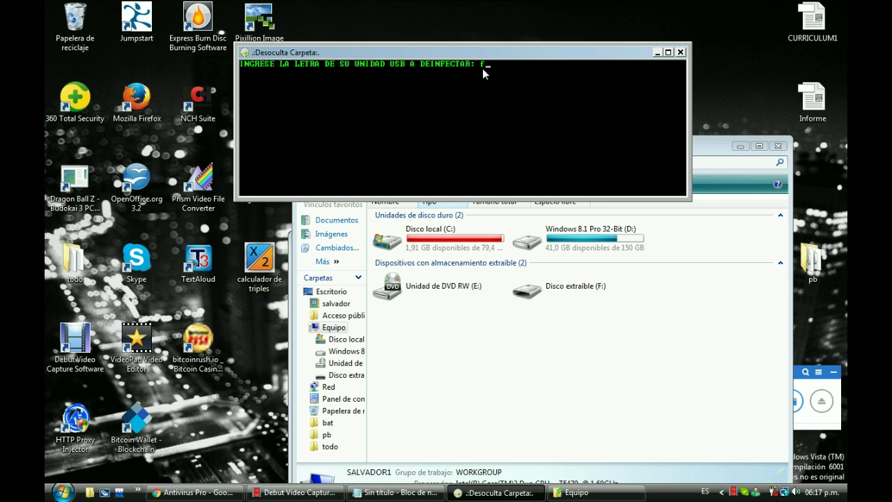
type("f")
key("Return")
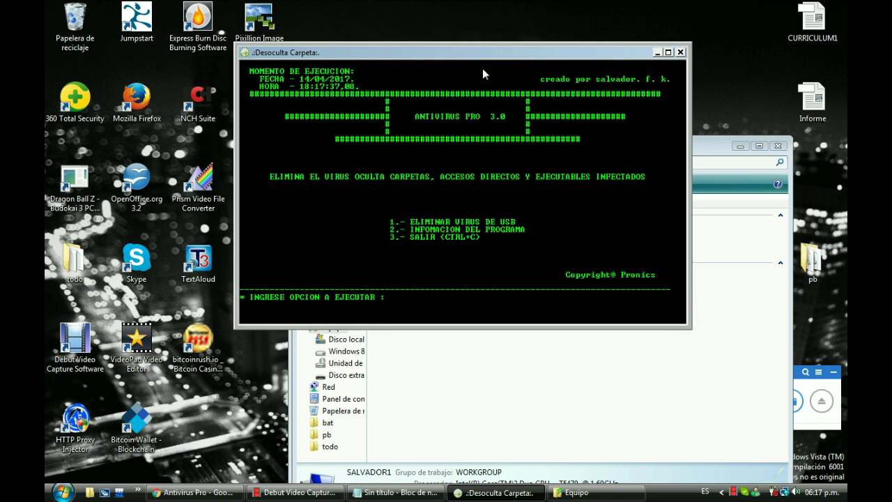
left_click(681, 53)
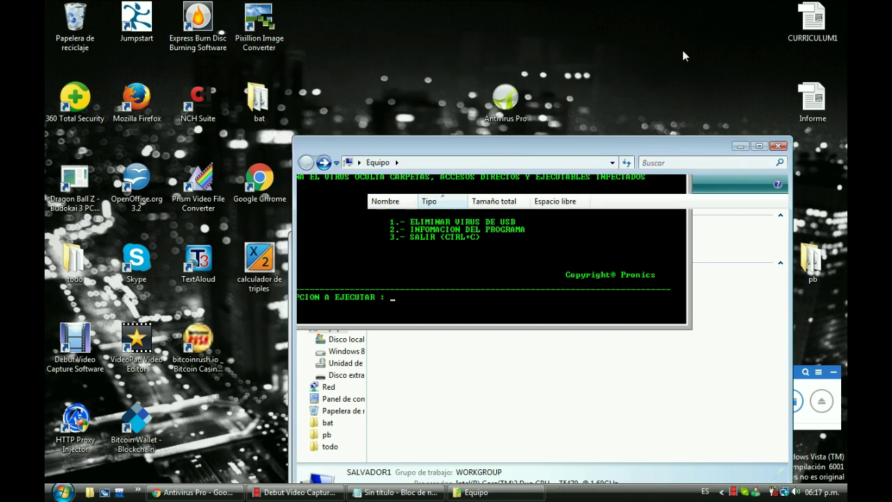
Bring back the note and clear the message about entering the infected drive's letter
left_click(429, 495)
key("BackSpace")
key("BackSpace")
key("BackSpace")
key("BackSpace")
key("BackSpace")
key("BackSpace")
key("BackSpace")
key("BackSpace")
key("BackSpace")
key("BackSpace")
key("BackSpace")
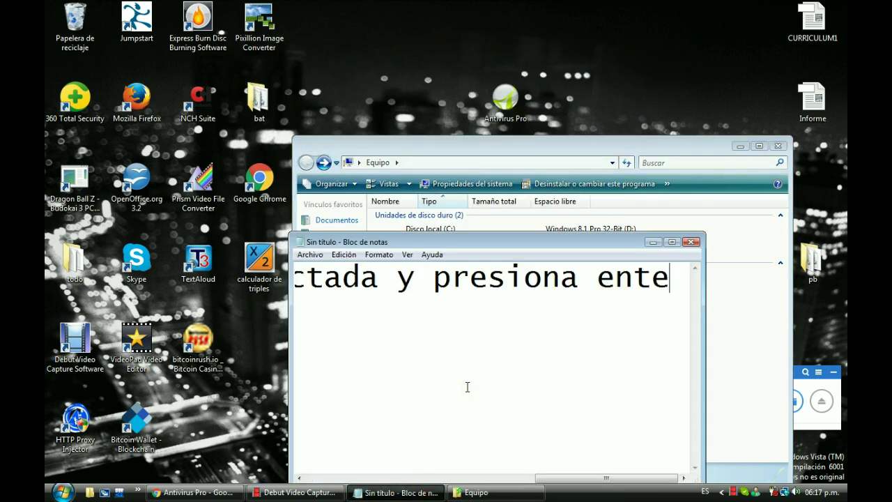
key("BackSpace")
key("BackSpace")
key("BackSpace")
key("BackSpace")
key("BackSpace")
key("BackSpace")
key("BackSpace")
key("BackSpace")
key("BackSpace")
key("BackSpace")
key("BackSpace")
key("BackSpace")
key("BackSpace")
key("BackSpace")
key("BackSpace")
key("BackSpace")
key("BackSpace")
key("BackSpace")
key("BackSpace")
key("BackSpace")
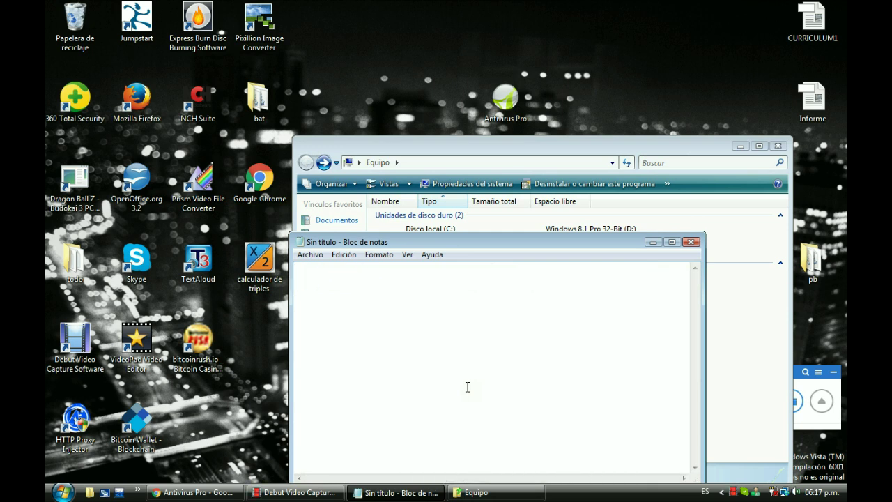
Write "listo ya no tenemos ningun virus" in the empty note
type("listo")
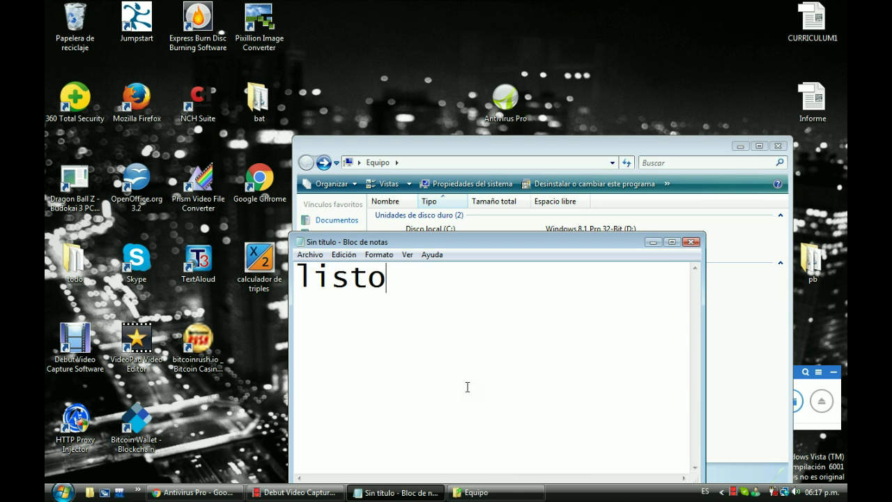
type(" ya n")
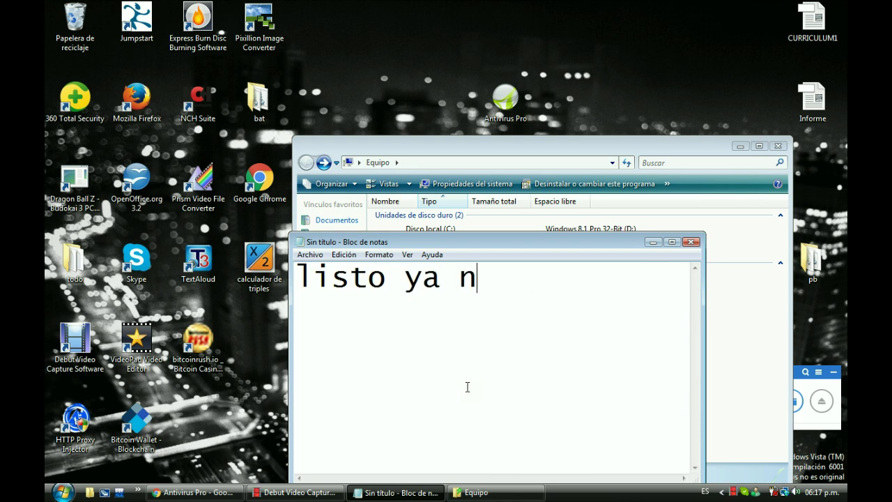
type("o tem")
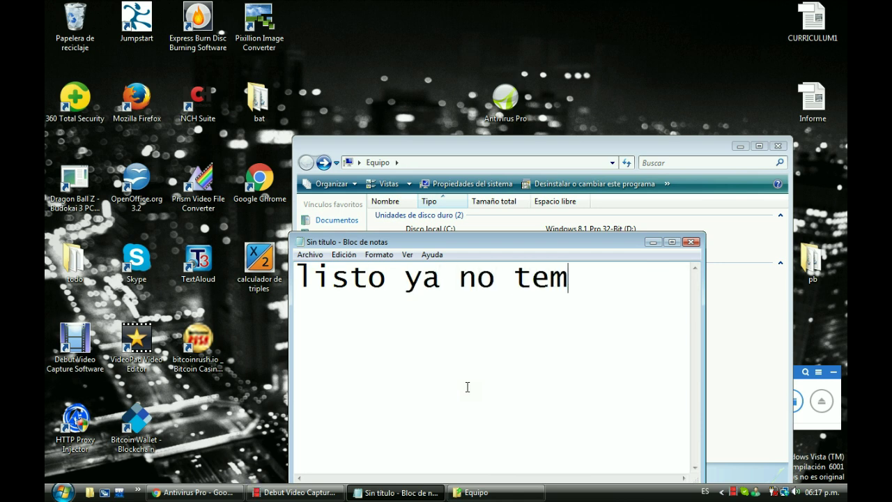
key("BackSpace")
type("nemo")
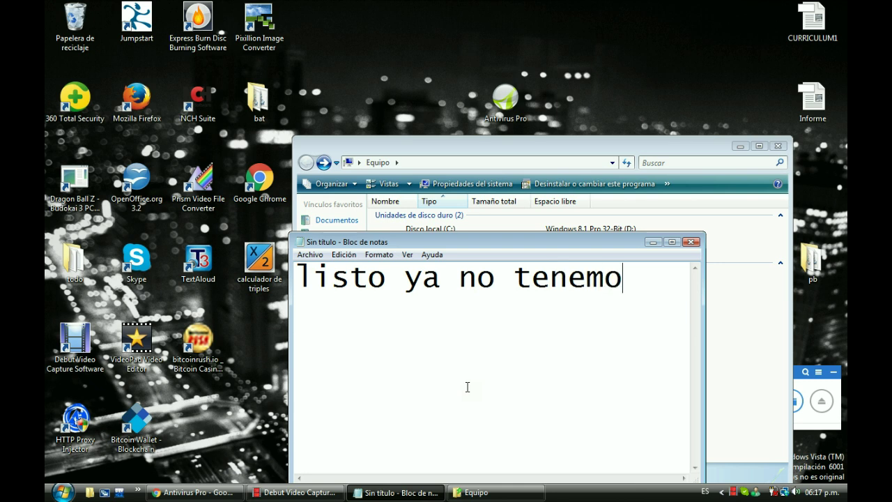
type("s ning")
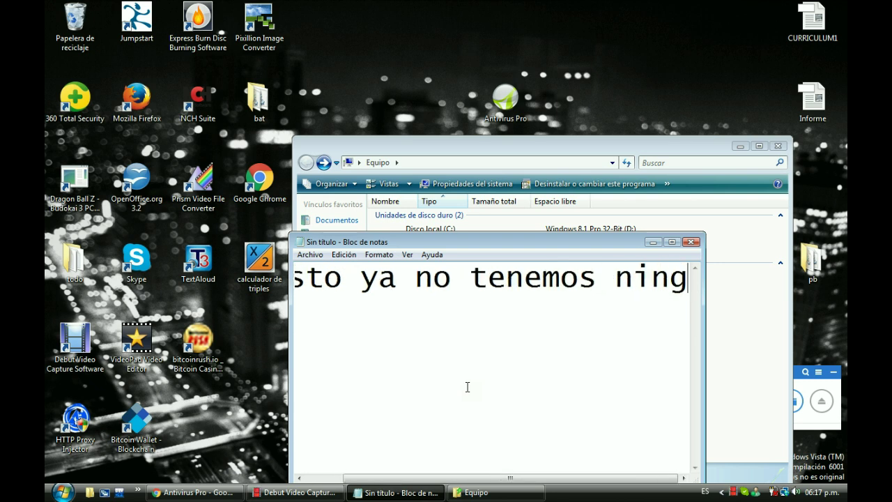
type("un vir")
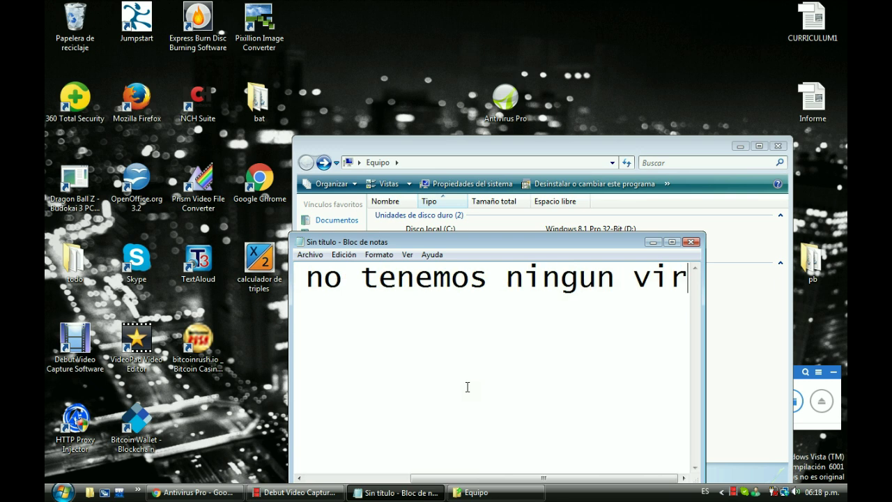
type("us")
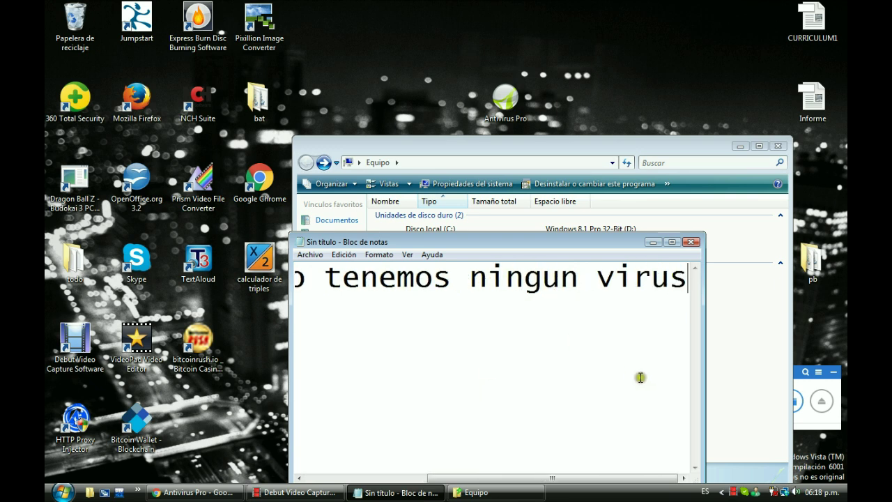
Replace the message about having no virus in the note with "veamos"
key("BackSpace")
key("BackSpace")
key("BackSpace")
key("BackSpace")
key("BackSpace")
key("BackSpace")
key("BackSpace")
key("BackSpace")
key("BackSpace")
key("BackSpace")
key("BackSpace")
key("BackSpace")
key("BackSpace")
key("BackSpace")
key("BackSpace")
key("BackSpace")
key("BackSpace")
key("BackSpace")
key("BackSpace")
key("BackSpace")
key("BackSpace")
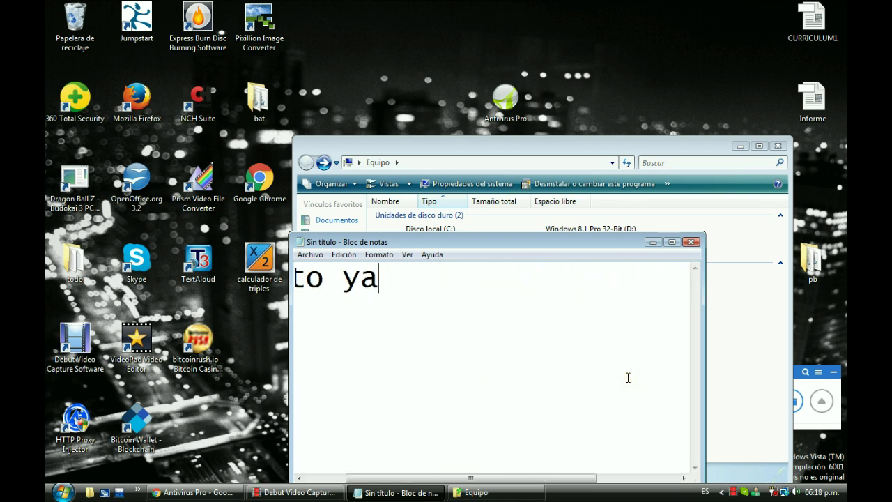
key("BackSpace")
key("BackSpace")
key("BackSpace")
key("BackSpace")
key("BackSpace")
key("BackSpace")
key("BackSpace")
key("BackSpace")
type("vea")
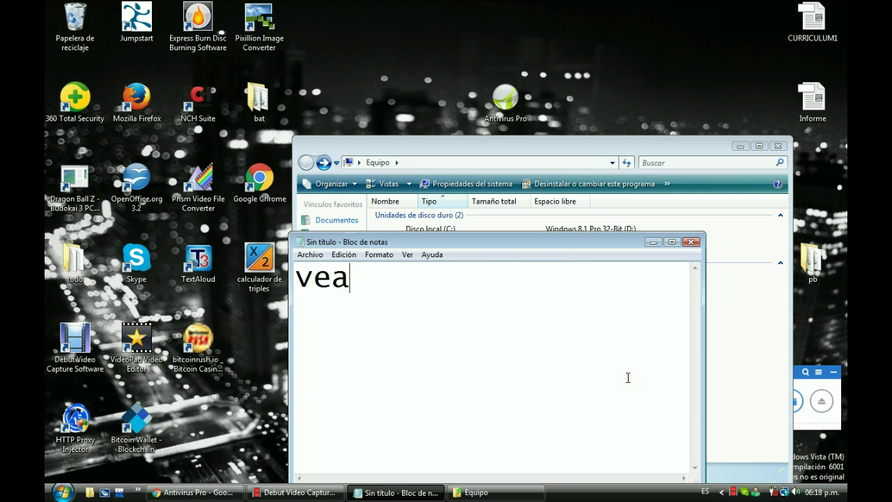
type("mos")
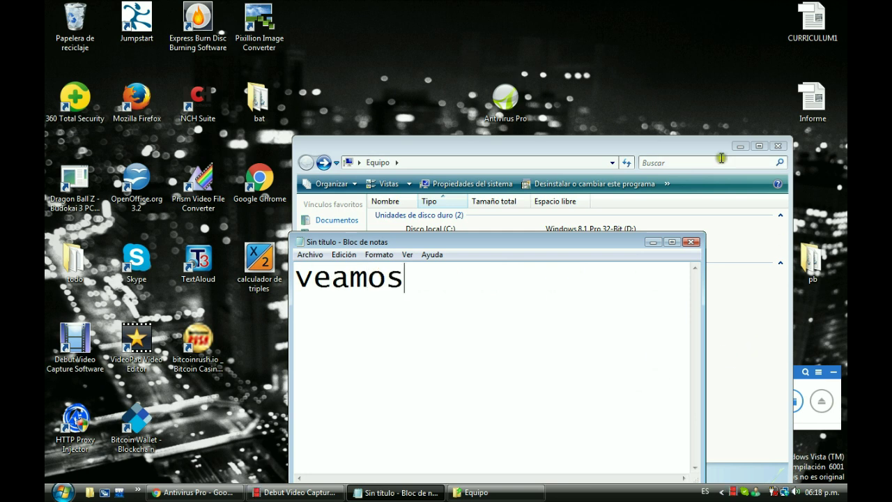
Move the Equipo window higher on the desktop, open removable disk (F:) to check its contents, and return to the note
left_click(702, 147)
left_click_drag(696, 130, 654, 32)
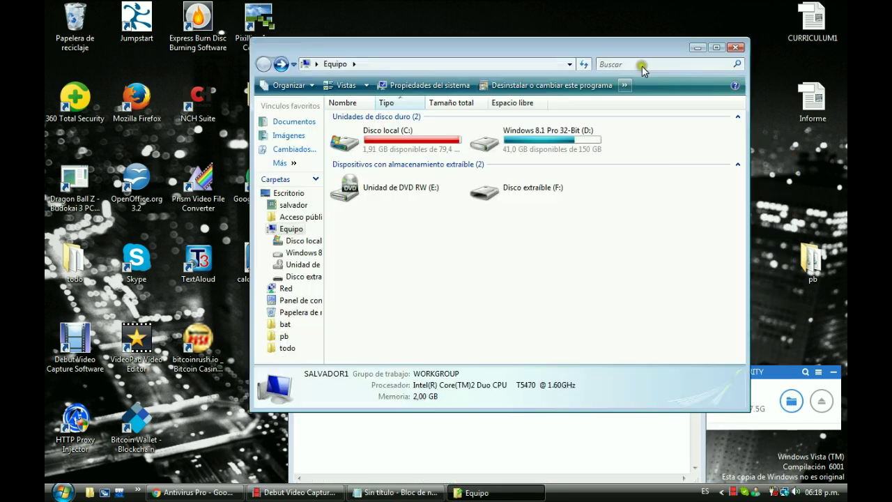
left_click(527, 190)
double_click(528, 189)
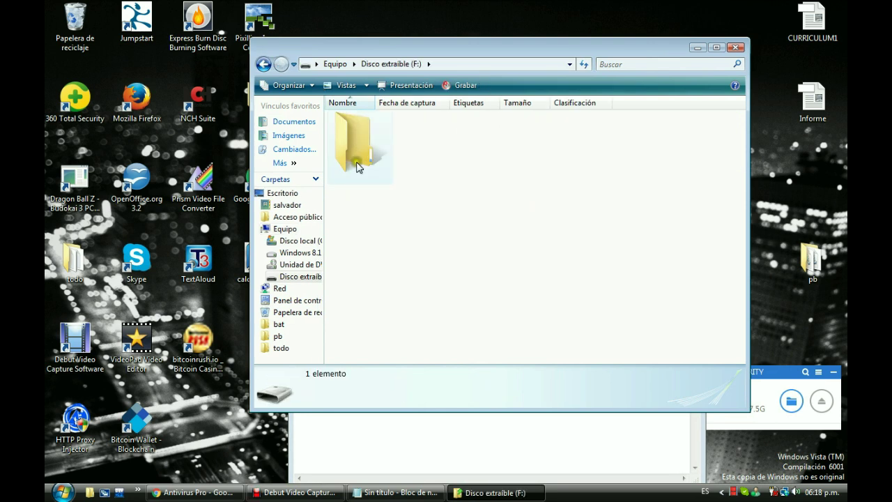
left_click(399, 426)
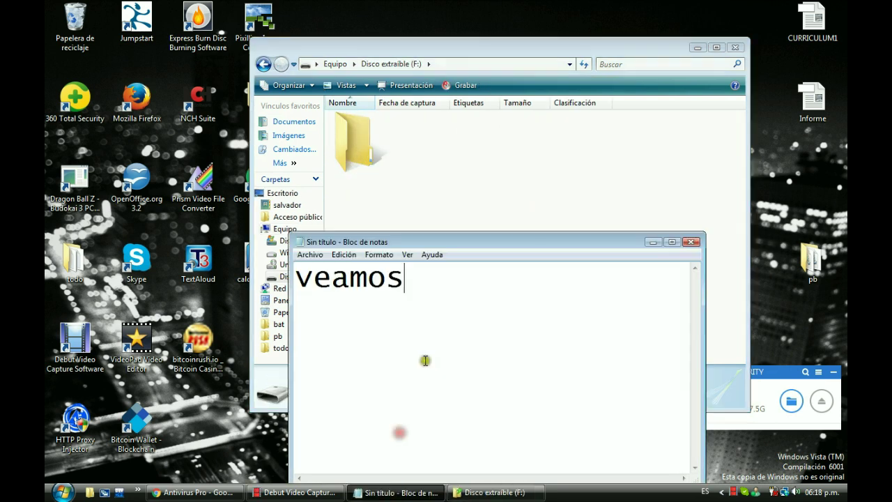
Open the unnamed folder on removable disk (F:) to check its contents, and return to the note
left_click(363, 144)
double_click(367, 167)
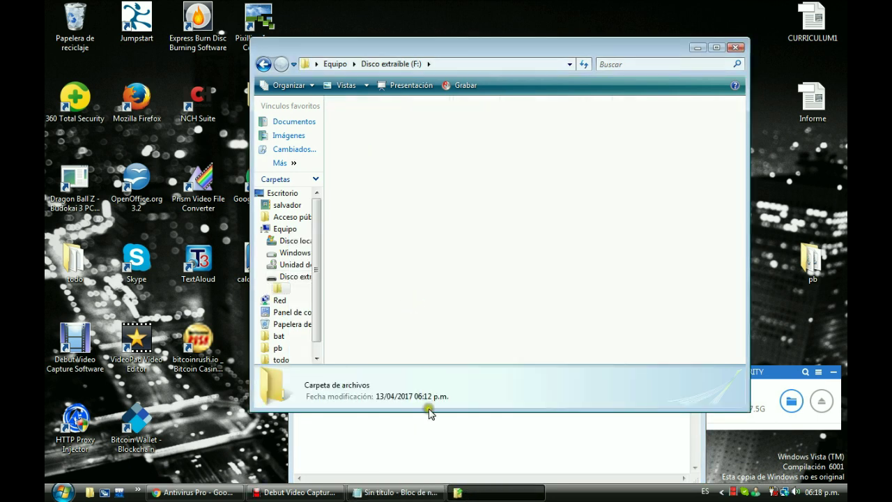
left_click(442, 457)
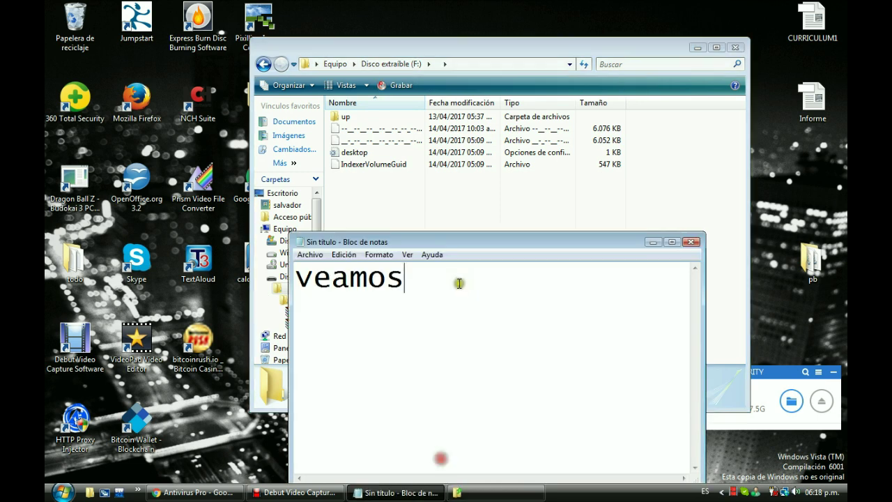
Replace "veamos" in the note with "solo quedara partes del virus que borramos pero no son dañinas" and briefly show the folder's files
key("BackSpace")
key("BackSpace")
key("BackSpace")
key("BackSpace")
key("BackSpace")
key("BackSpace")
type("solo q")
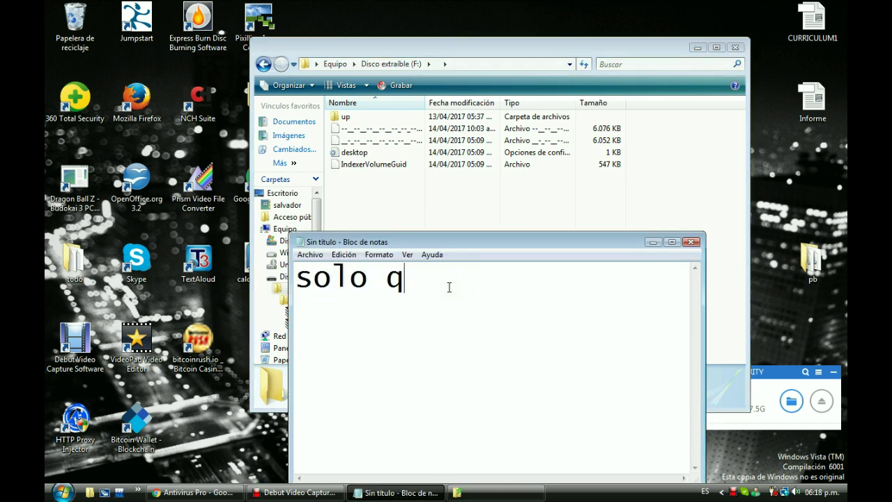
type("uedara ")
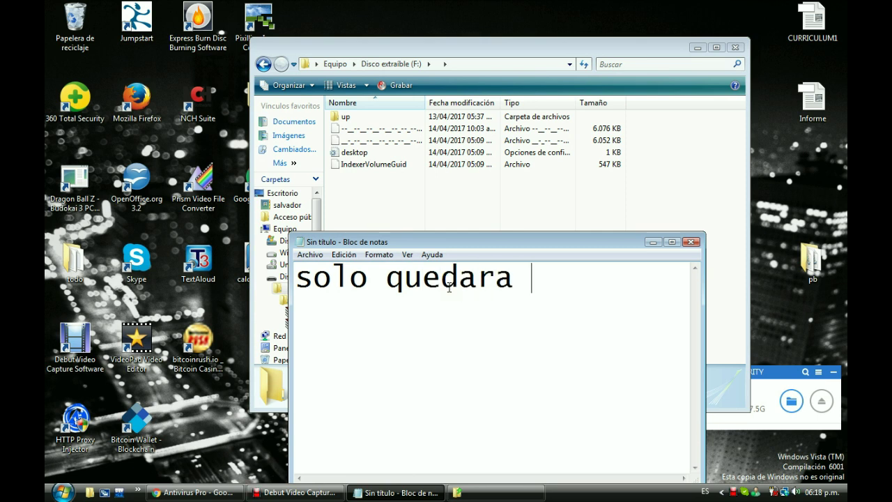
type("part")
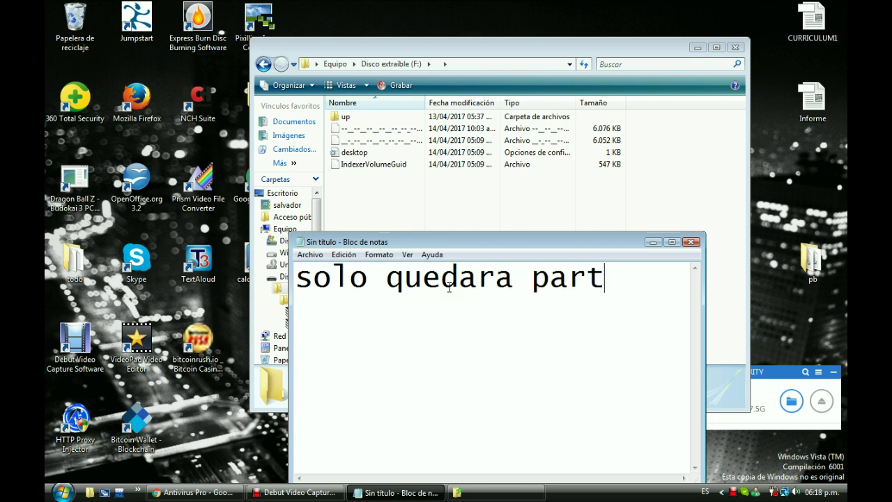
type("es de")
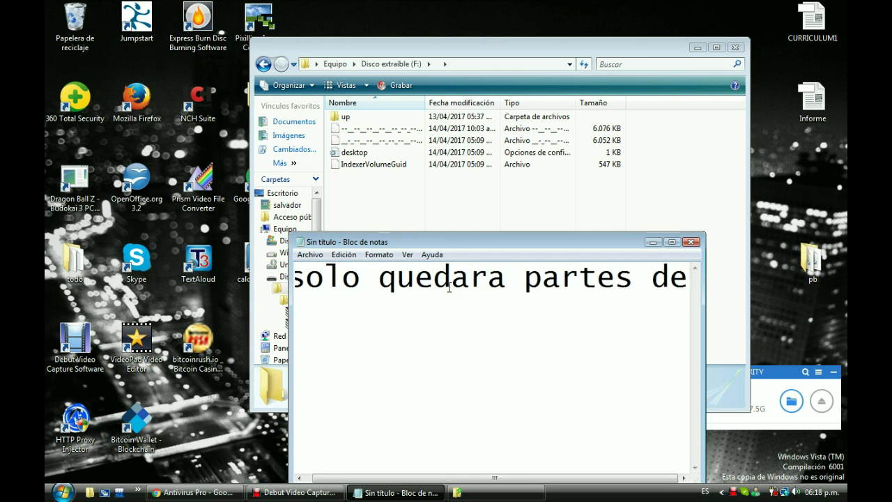
type("l virus que ")
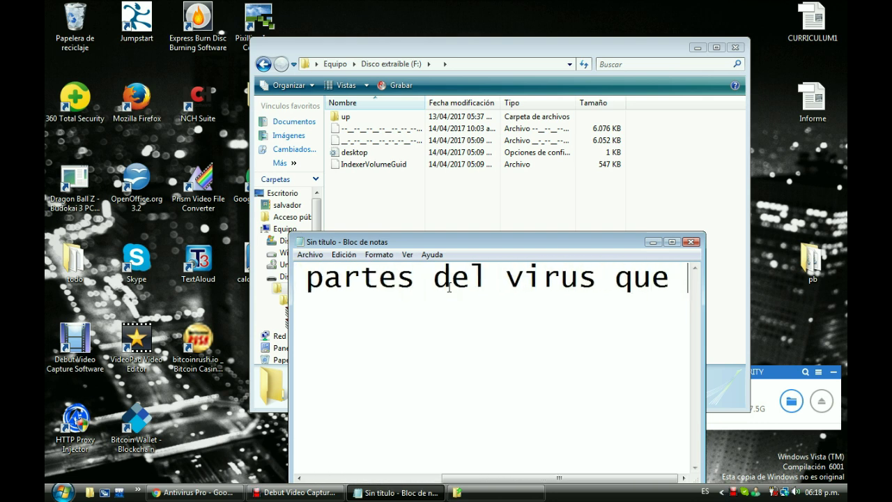
type("borro")
key("BackSpace")
type("amos")
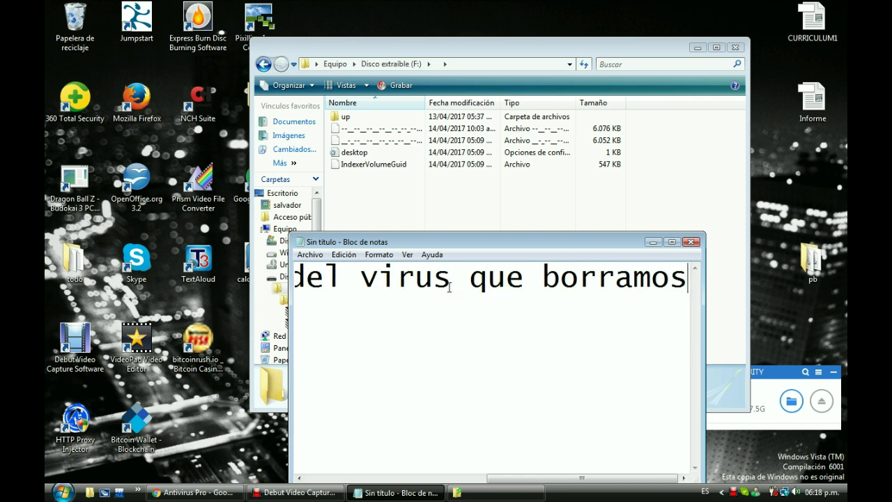
type(" pero")
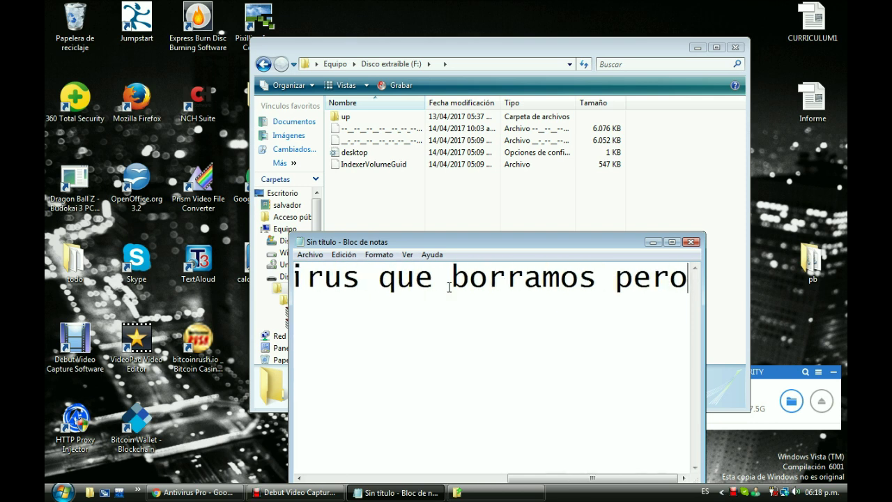
type(" no son dañ")
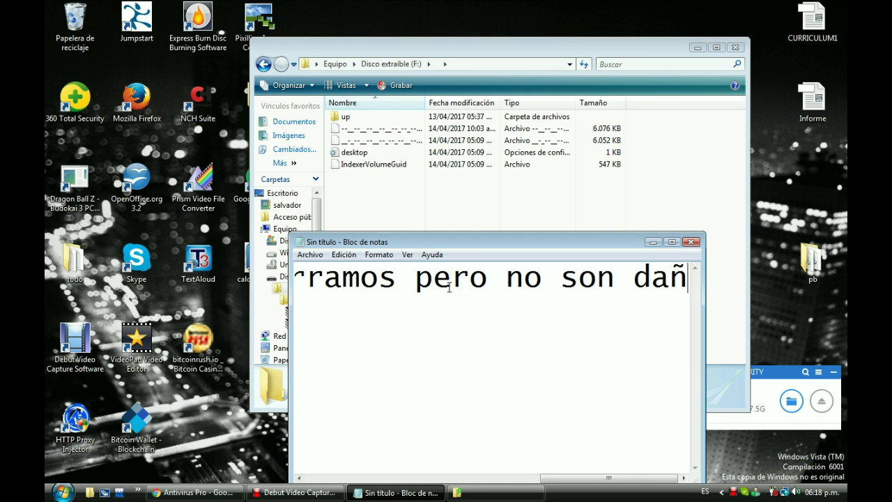
type("inas")
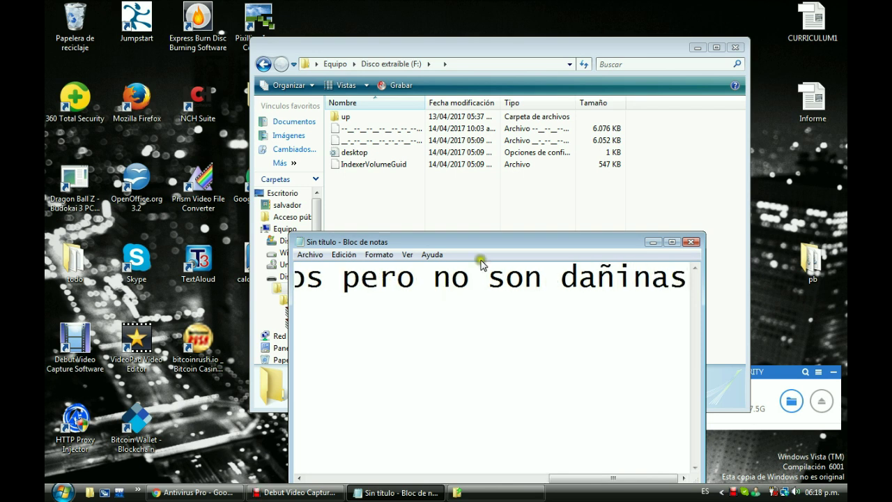
left_click(507, 183)
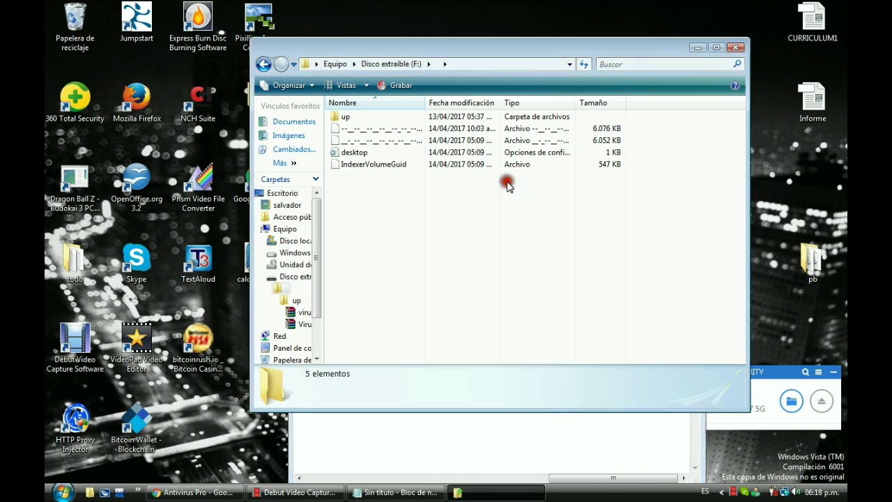
left_click(440, 437)
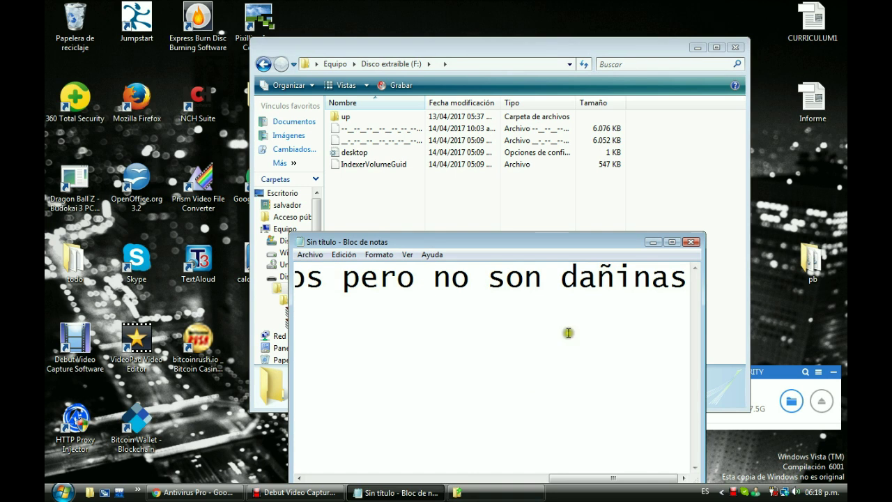
Replace the message about the harmless virus remnants in the note with "solo las borramos"
left_click(686, 280)
key("BackSpace")
key("BackSpace")
key("BackSpace")
key("BackSpace")
key("BackSpace")
key("BackSpace")
key("BackSpace")
key("BackSpace")
key("BackSpace")
key("BackSpace")
key("BackSpace")
key("BackSpace")
key("BackSpace")
key("BackSpace")
key("BackSpace")
key("BackSpace")
key("BackSpace")
key("BackSpace")
key("BackSpace")
key("BackSpace")
key("BackSpace")
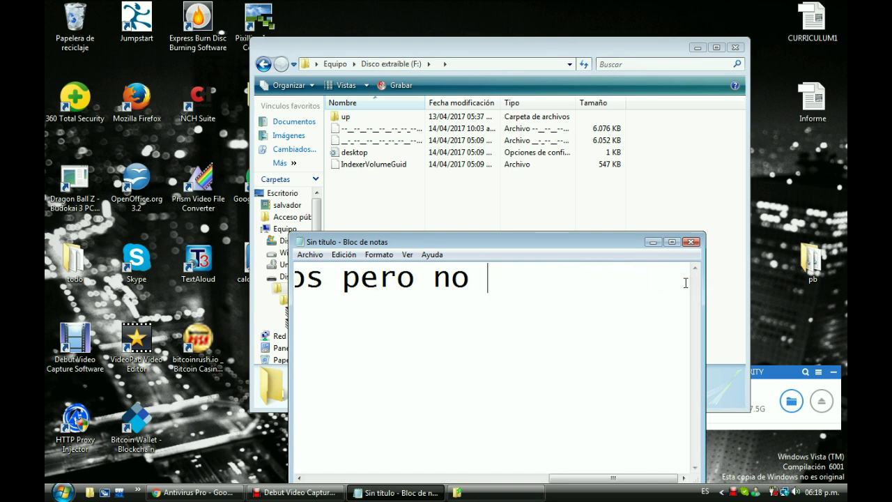
key("BackSpace")
type("solo las ")
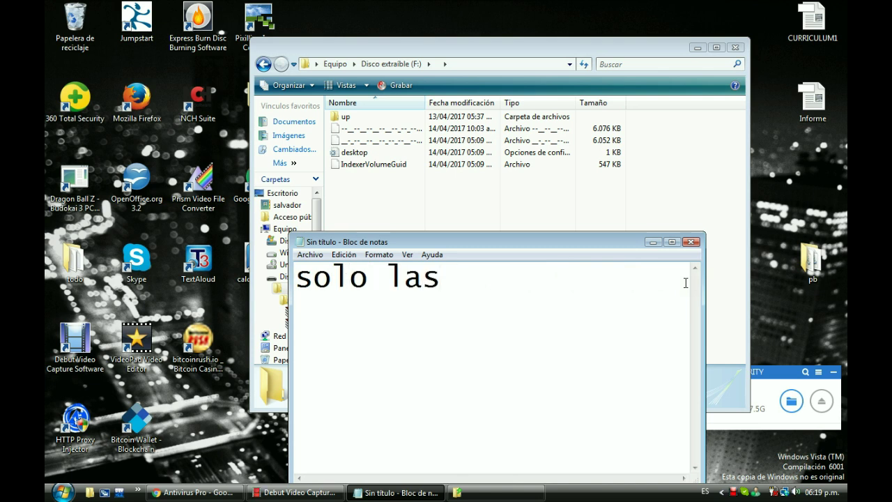
type("borra")
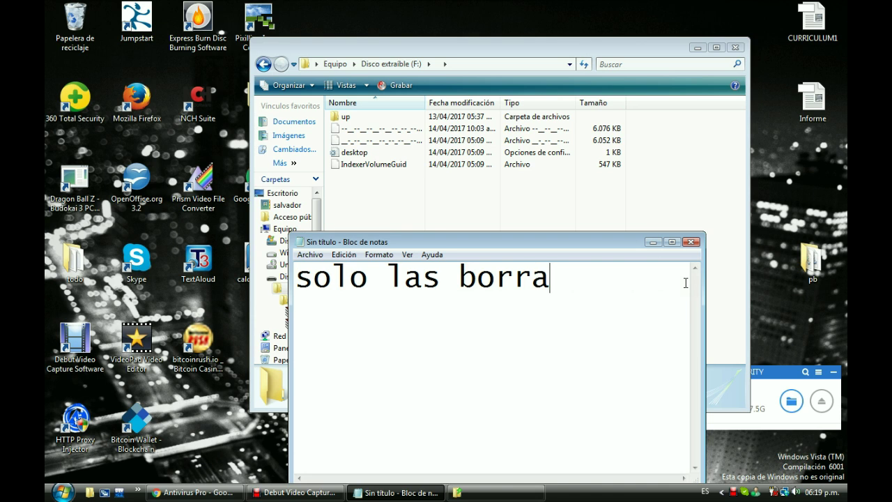
type("mos")
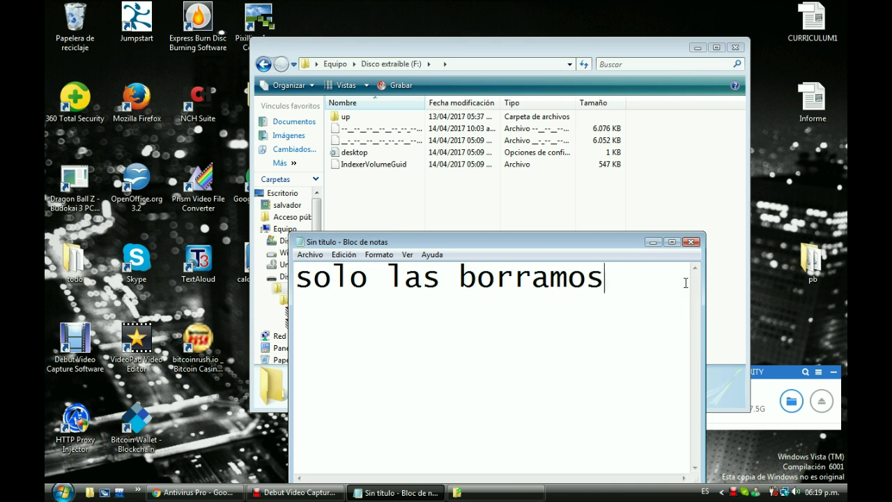
Delete the two dash-named files, desktop and IndexerVolumeGuid from the unnamed folder on F:, keeping the up folder
left_click(602, 208)
left_click_drag(445, 234, 349, 133)
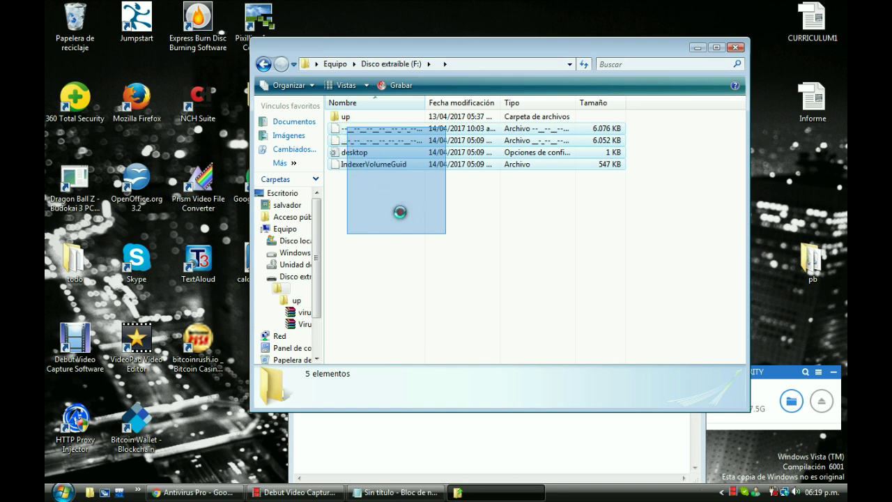
left_click(413, 290)
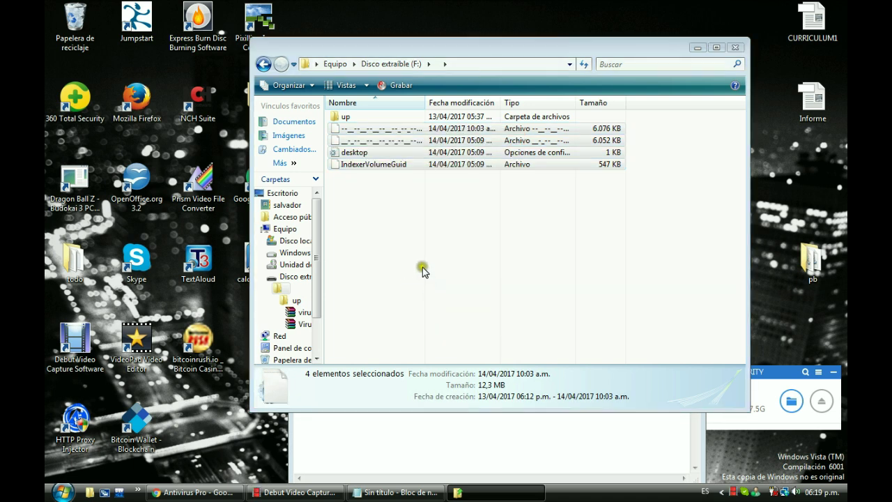
left_click(492, 256)
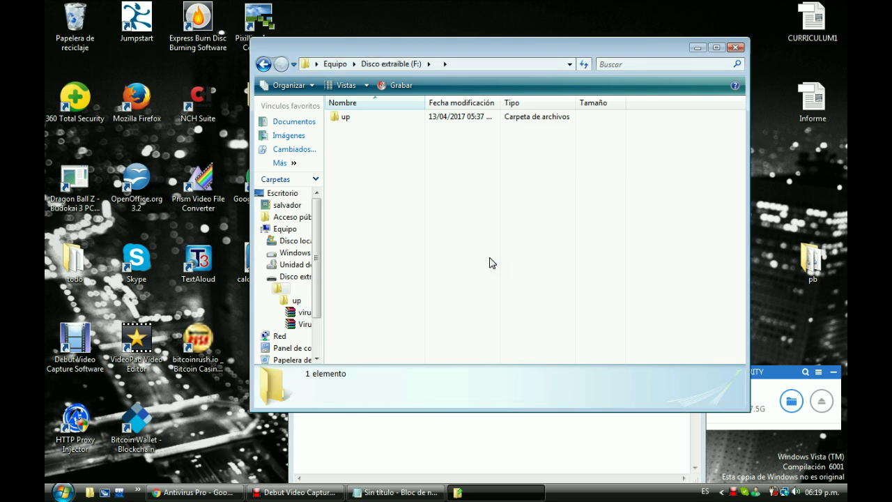
Open the up folder to check the recovered files, and return to the note
double_click(356, 117)
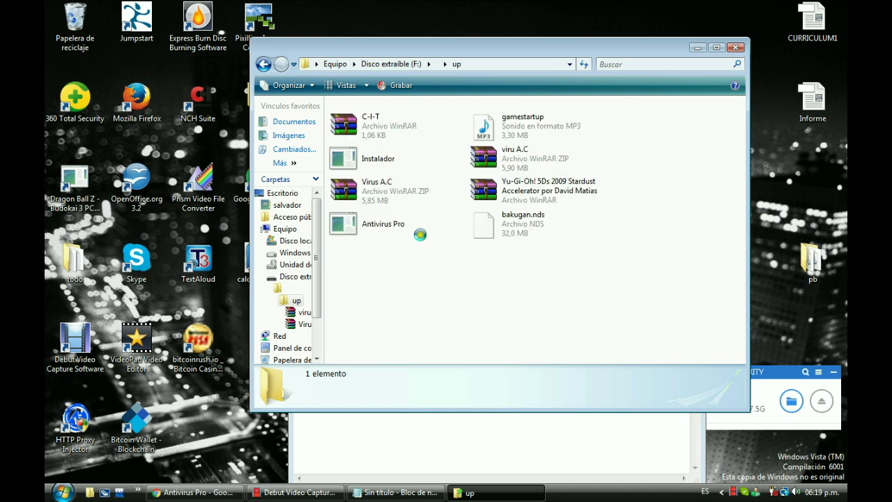
left_click(447, 447)
left_click(447, 277)
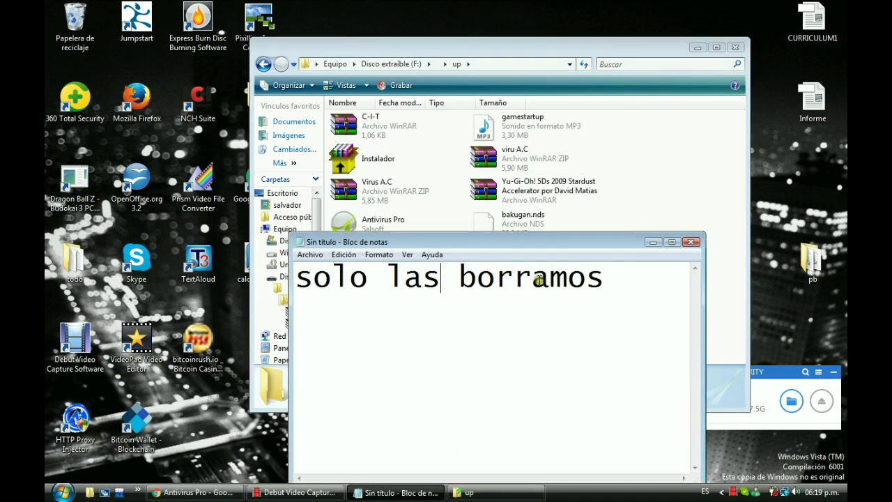
Replace "solo las borramos" in the note with "listo ya no tenemos ningun virus"
left_click(610, 273)
key("BackSpace")
key("BackSpace")
key("BackSpace")
key("BackSpace")
key("BackSpace")
key("BackSpace")
key("BackSpace")
key("BackSpace")
key("BackSpace")
key("BackSpace")
key("BackSpace")
key("BackSpace")
key("BackSpace")
key("BackSpace")
key("BackSpace")
key("BackSpace")
key("BackSpace")
type("listo")
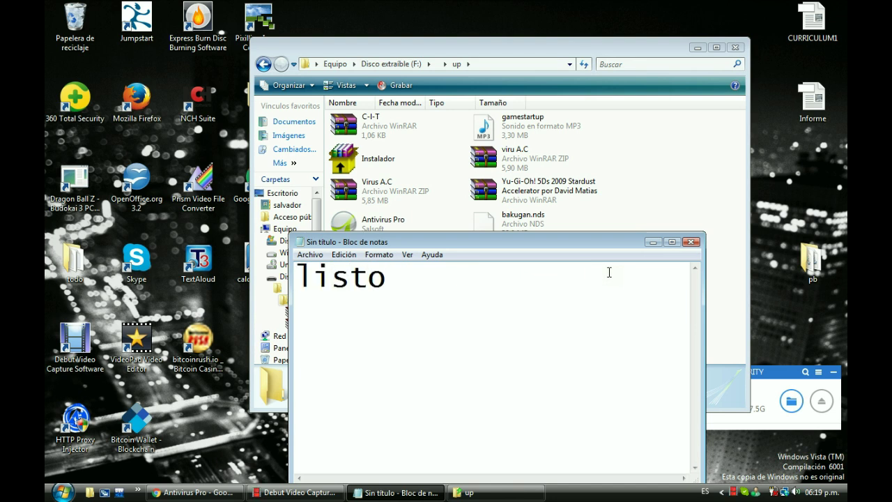
type(" ya n")
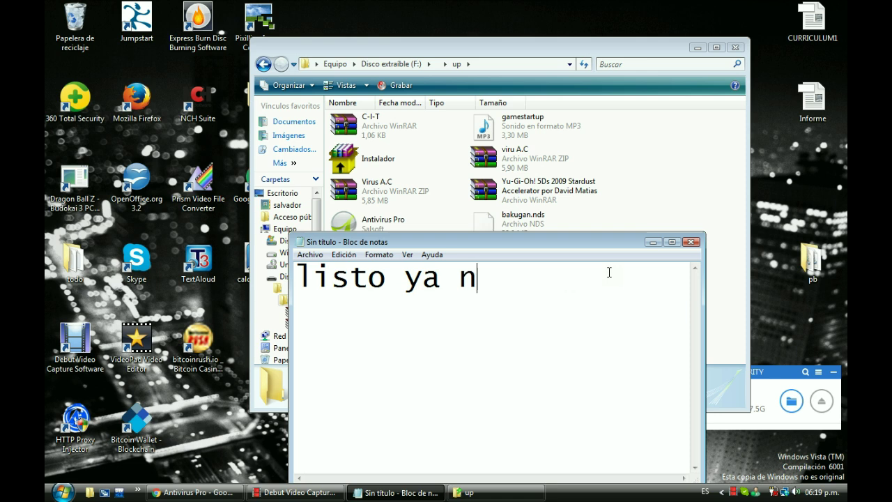
type("o tene")
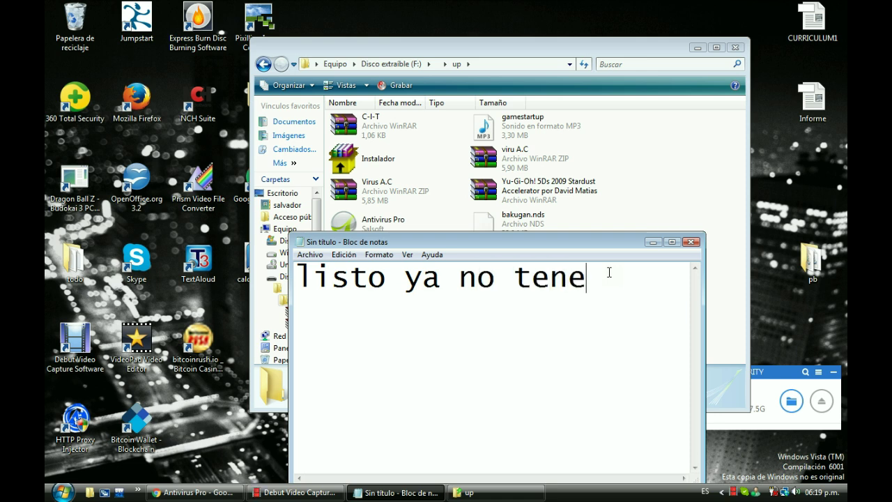
type("mos ni")
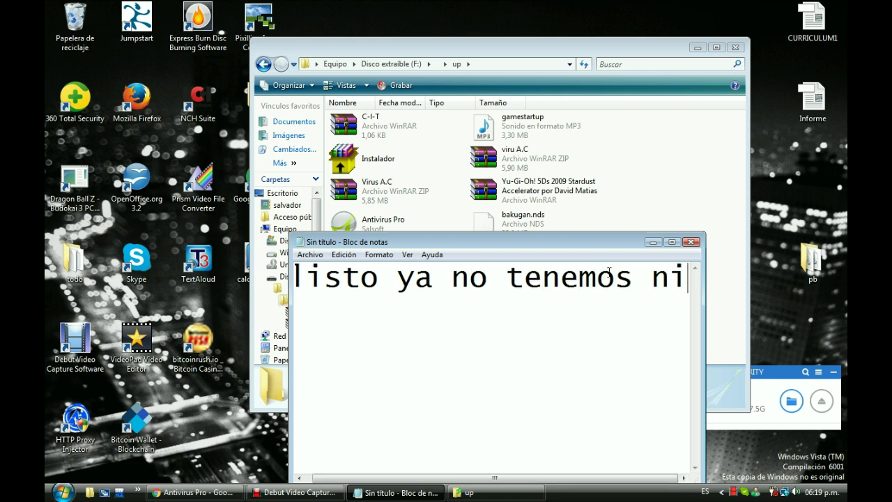
type("ngun vi")
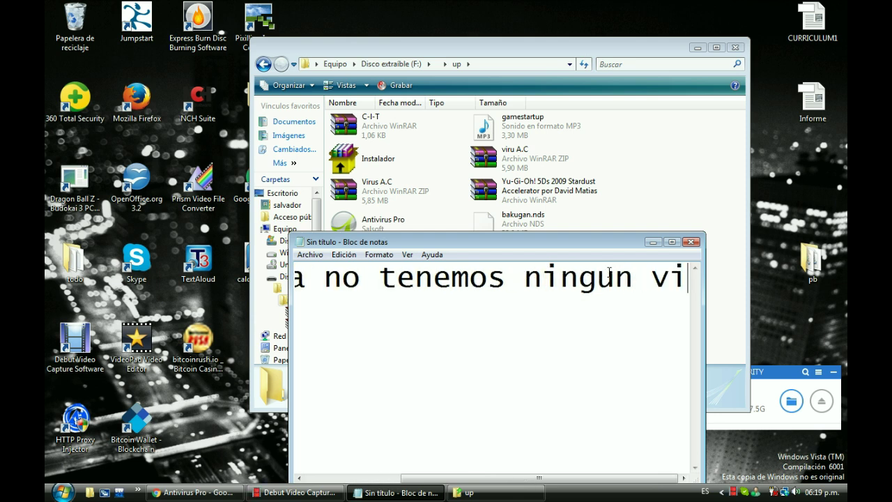
type("rus")
Replace the message in the note with "eso ha sido todo comenten suscribance y den linke."
key("BackSpace")
key("BackSpace")
key("BackSpace")
key("BackSpace")
key("BackSpace")
key("BackSpace")
key("BackSpace")
key("BackSpace")
key("BackSpace")
key("BackSpace")
key("BackSpace")
key("BackSpace")
key("BackSpace")
key("BackSpace")
key("BackSpace")
key("BackSpace")
key("BackSpace")
key("BackSpace")
key("BackSpace")
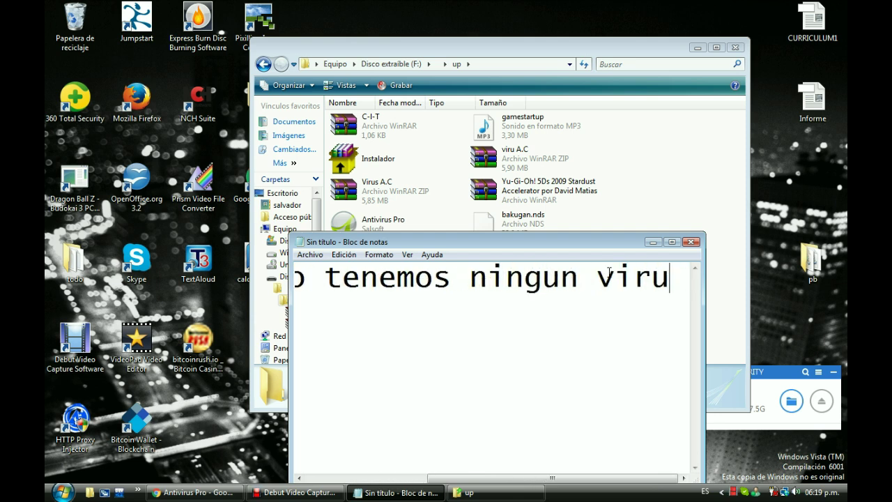
key("BackSpace")
key("BackSpace")
key("BackSpace")
key("BackSpace")
key("BackSpace")
key("BackSpace")
key("BackSpace")
key("BackSpace")
key("BackSpace")
key("BackSpace")
key("BackSpace")
key("BackSpace")
key("BackSpace")
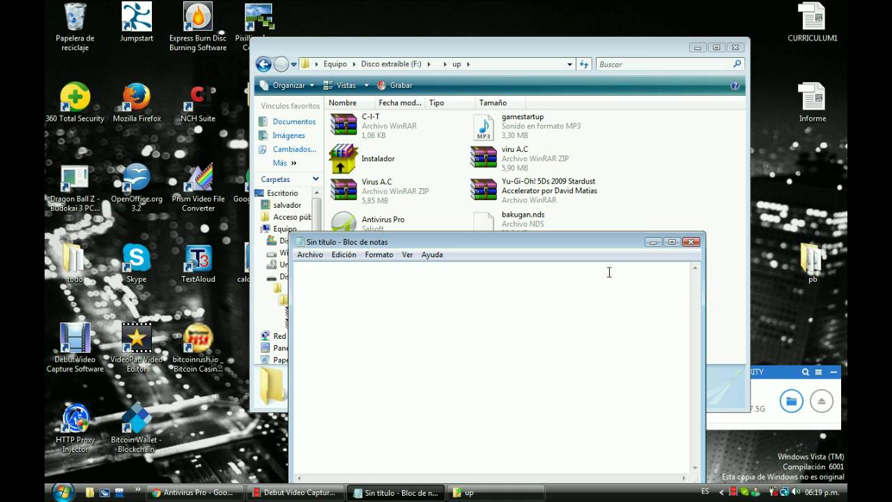
type("eso")
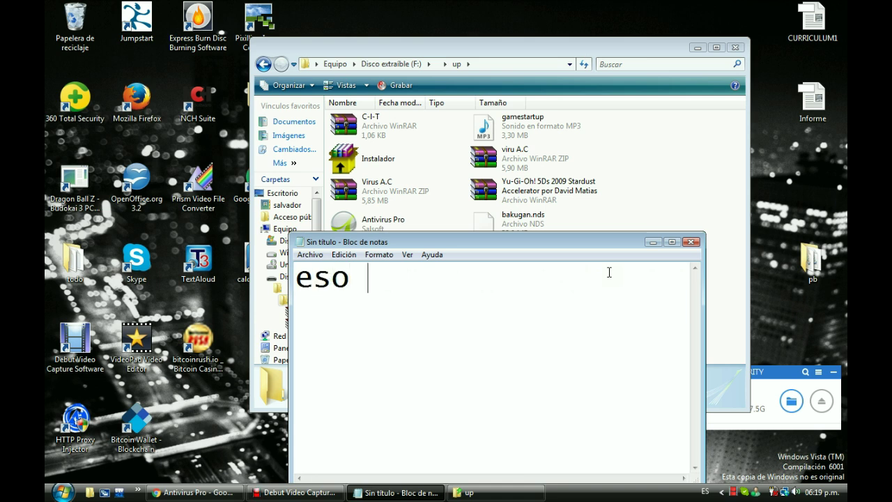
type(" ha si")
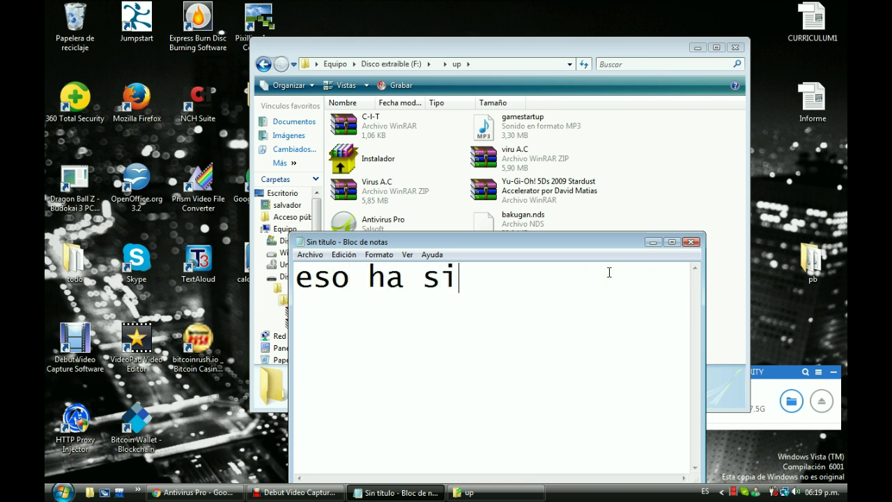
type("do tod")
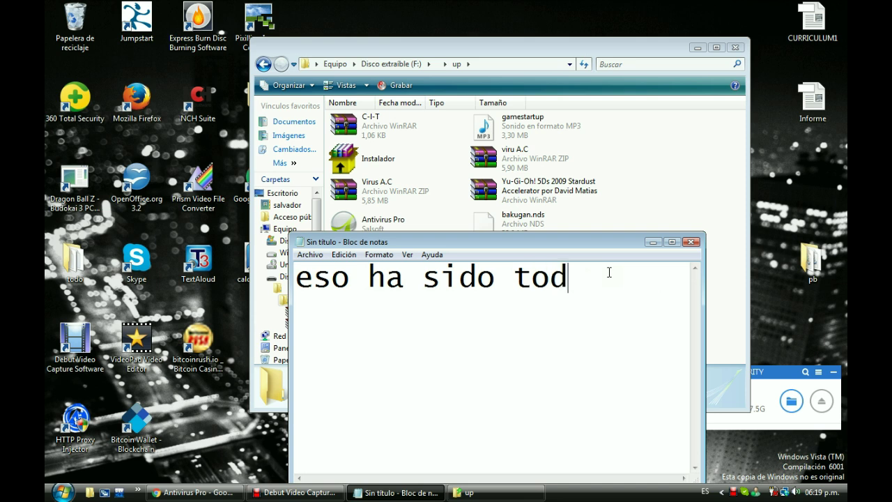
type("o comente")
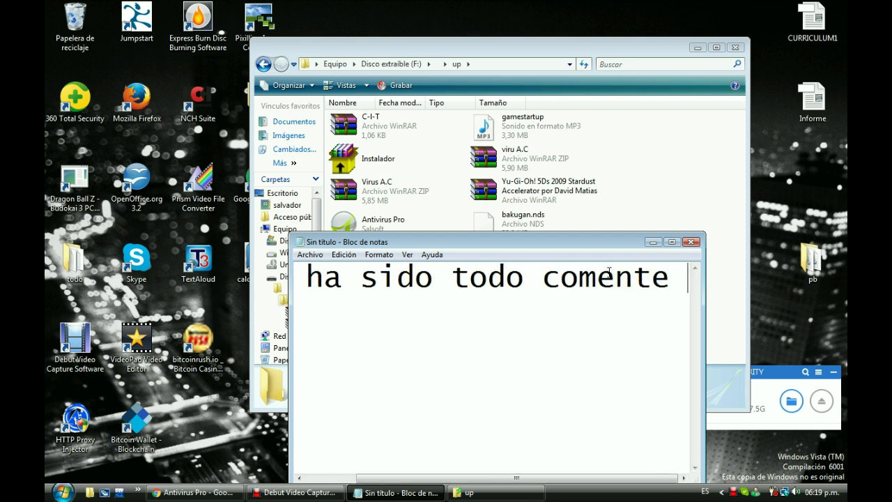
type(" n su")
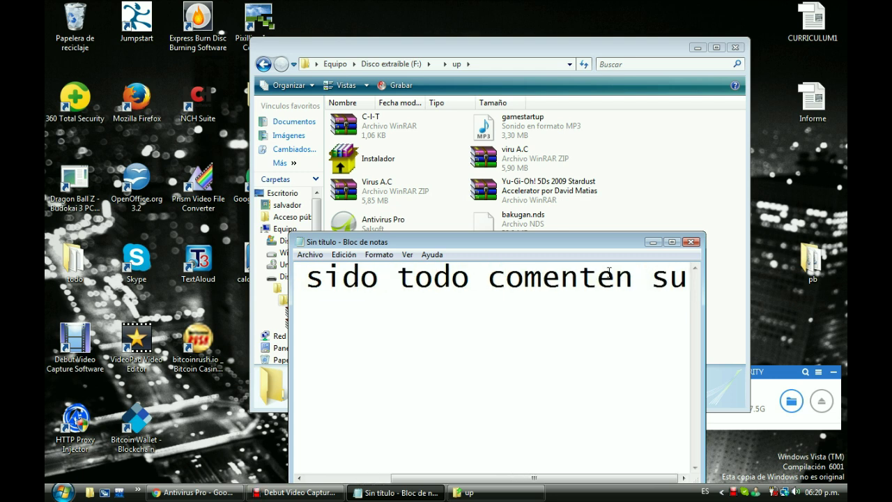
type("s")
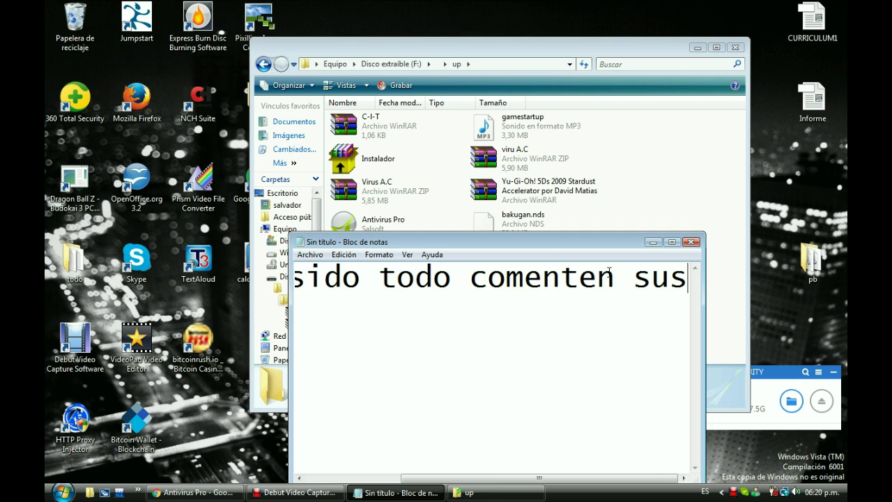
type("cribance")
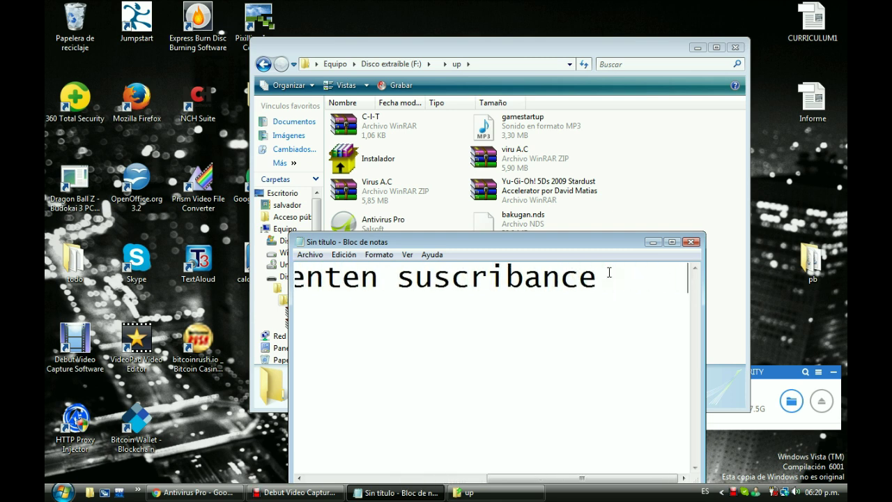
type("     y d")
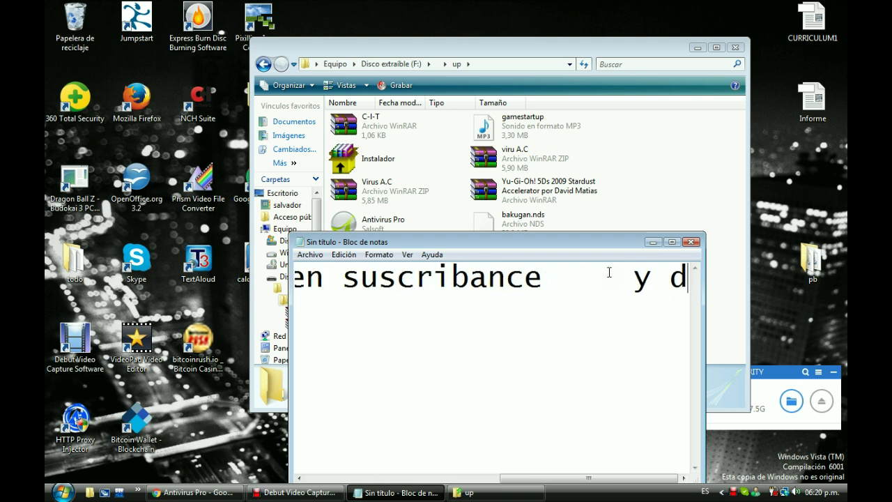
type("en linke.")
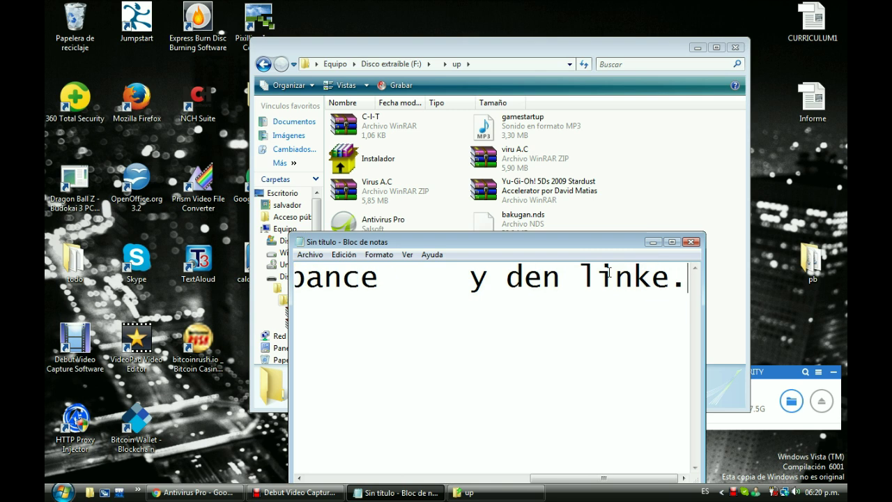
Close the up folder window and the untitled note, discarding the note's changes
left_click(696, 110)
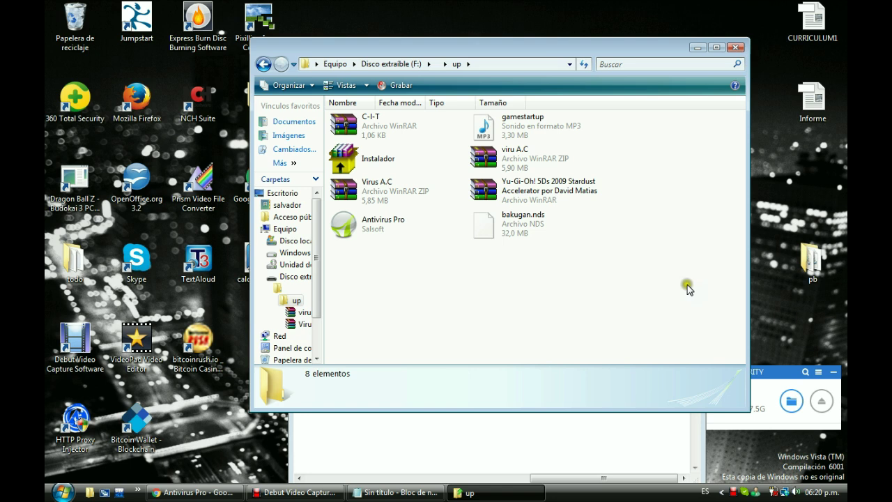
key("alt+F4")
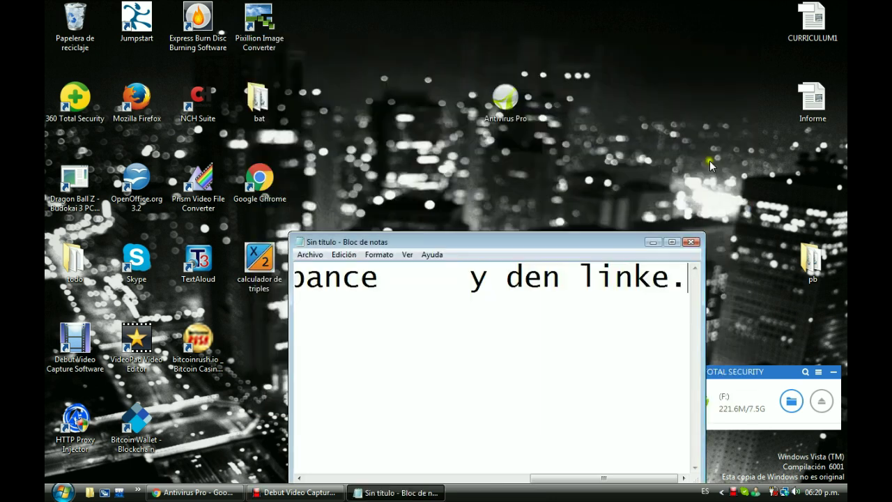
left_click(695, 242)
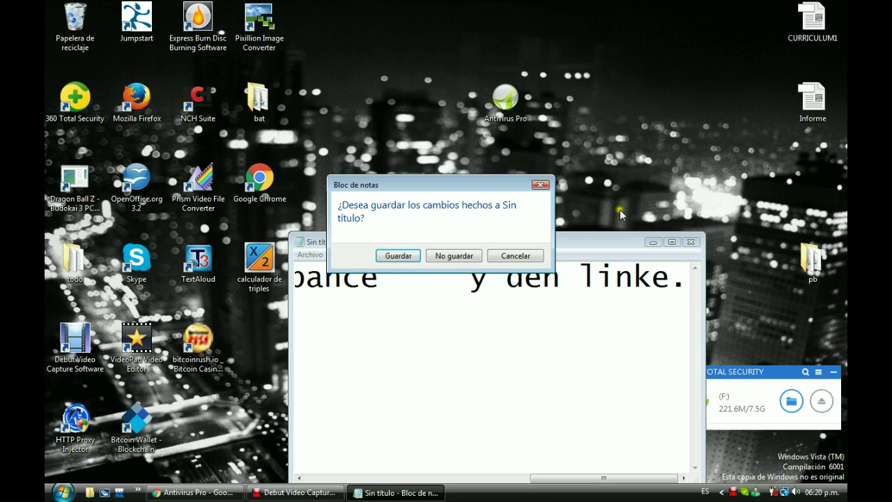
left_click(468, 255)
Move the Antivirus Pro icon one row down on the desktop and leave it selected
left_click(529, 174)
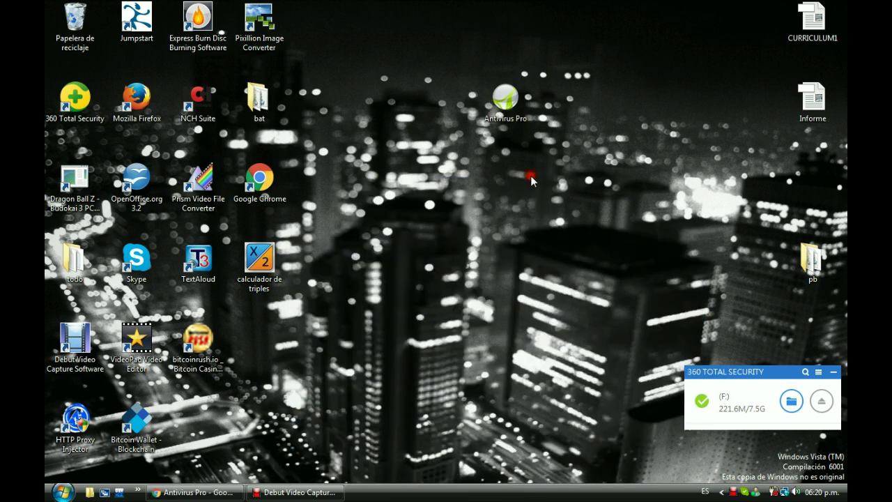
left_click_drag(529, 174, 540, 241)
left_click_drag(394, 69, 601, 261)
left_click_drag(417, 132, 591, 261)
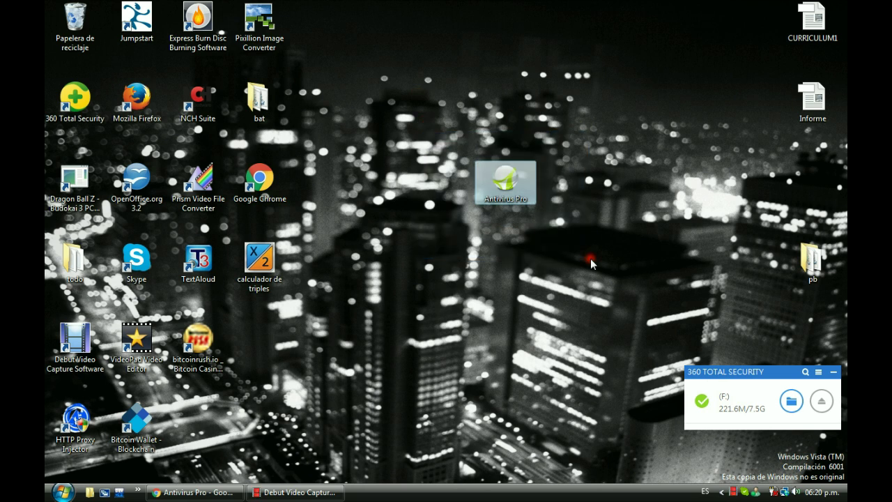
Switch to the Debut Video Capture Software window
left_click(317, 478)
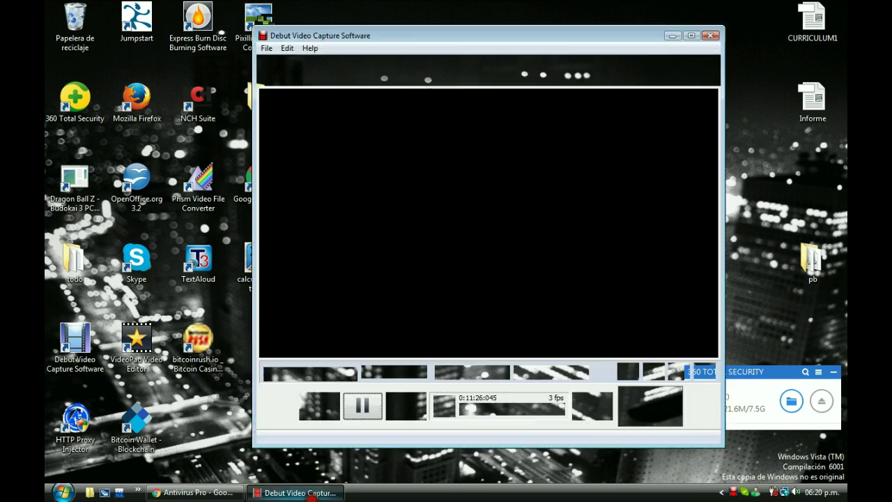